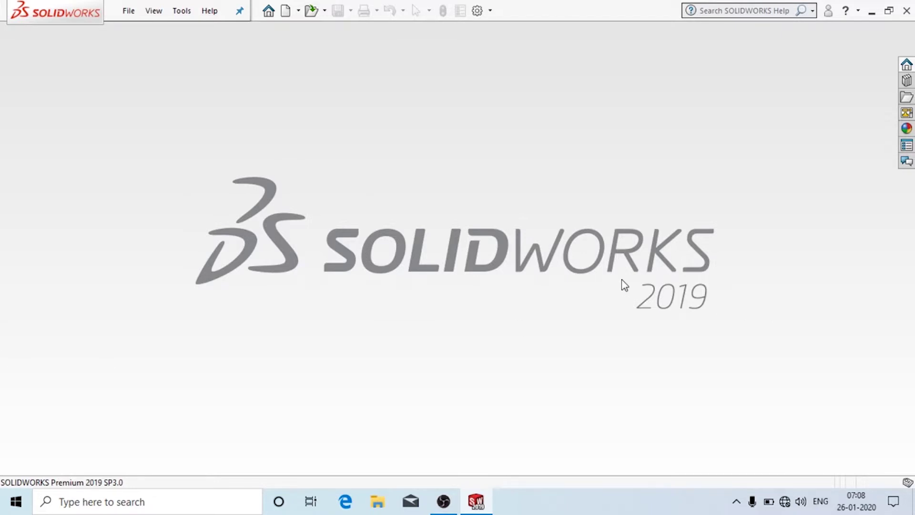
- Create a new part document
left_click(127, 12)
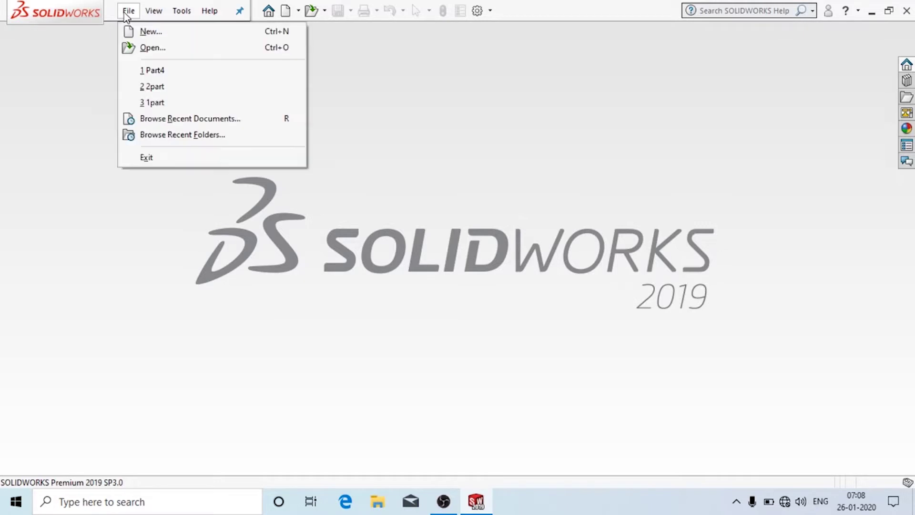
left_click(149, 33)
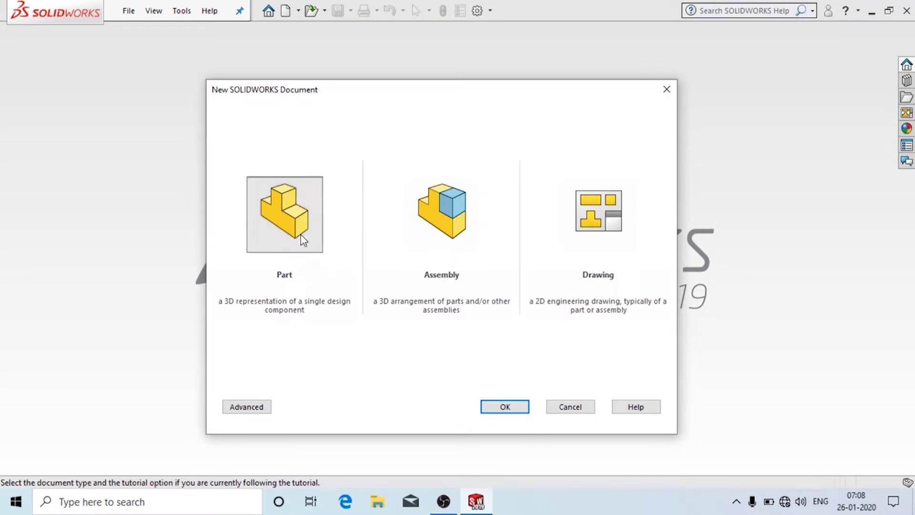
left_click(506, 406)
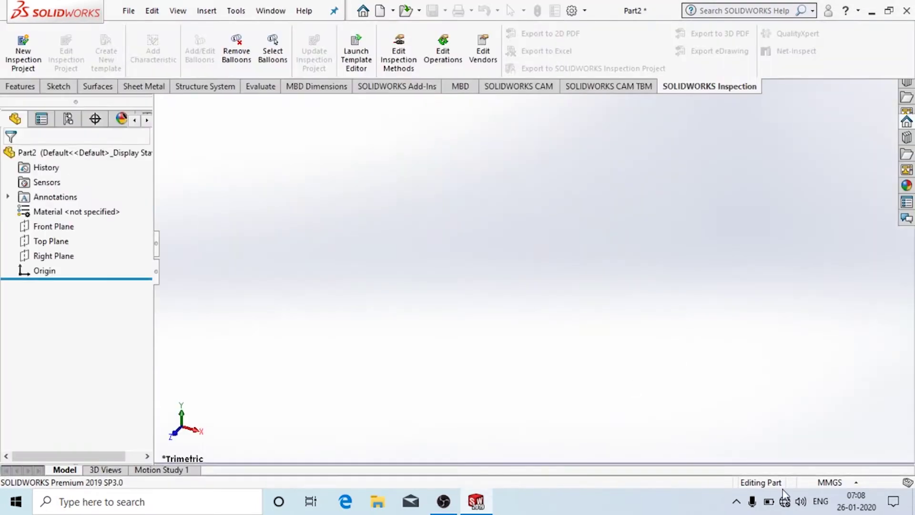
left_click(15, 86)
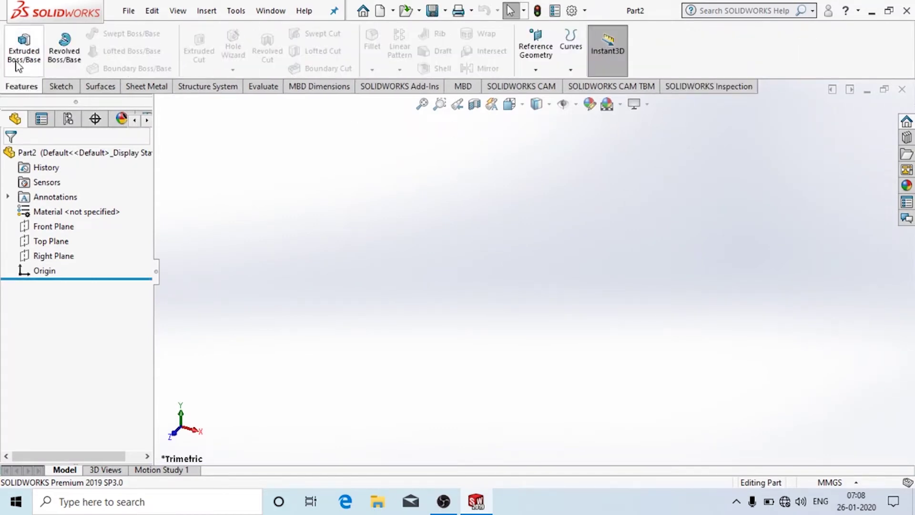
left_click(56, 88)
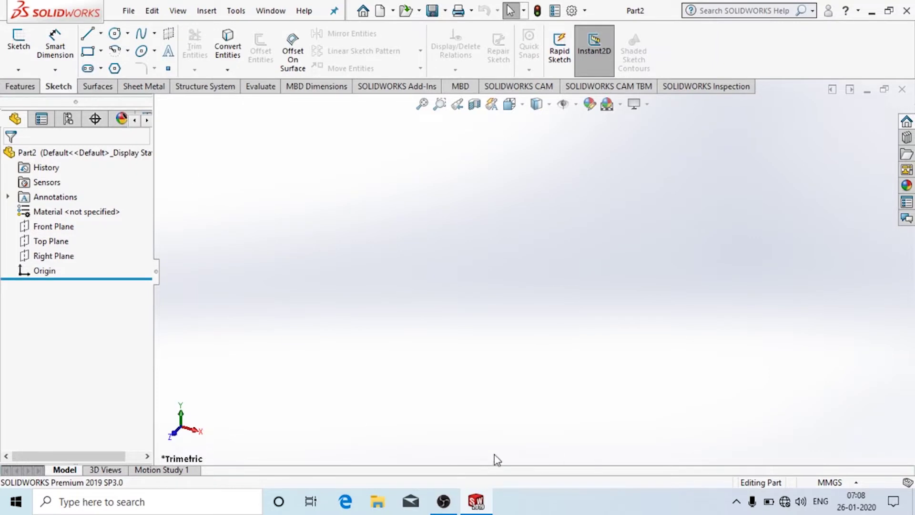
left_click(835, 483)
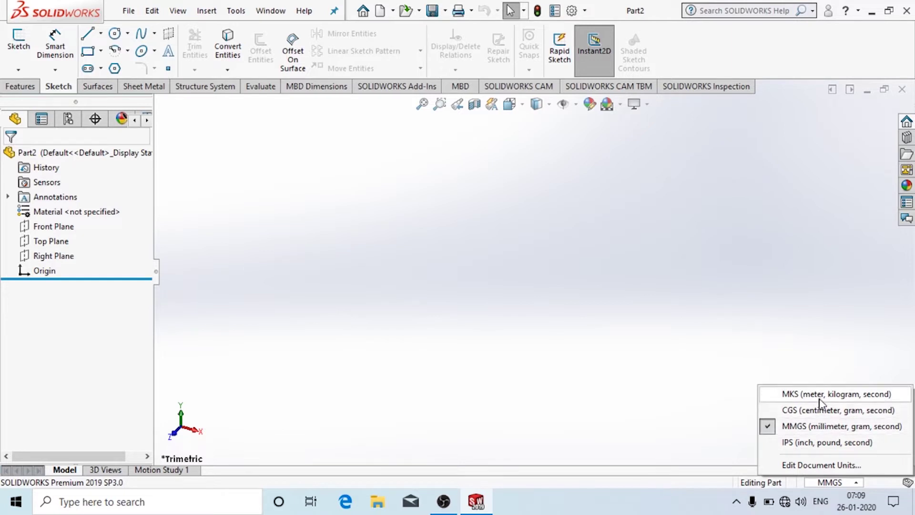
left_click(535, 300)
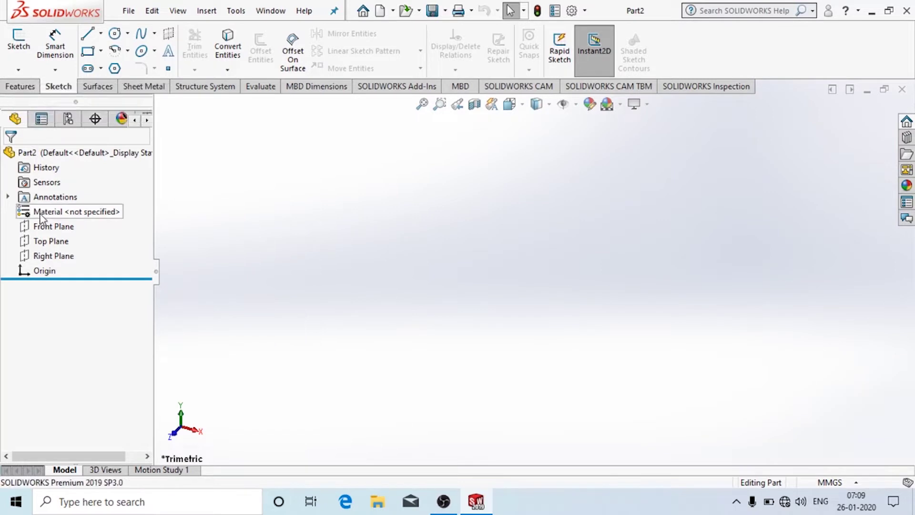
- Examine the orientation of the Front, Top and Right planes by highlighting each one
left_click(53, 227)
left_click(54, 256)
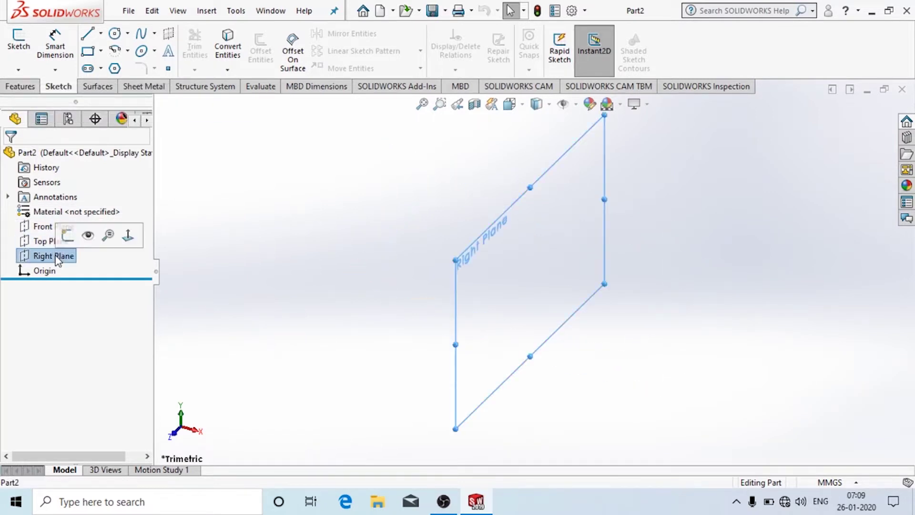
left_click(46, 241)
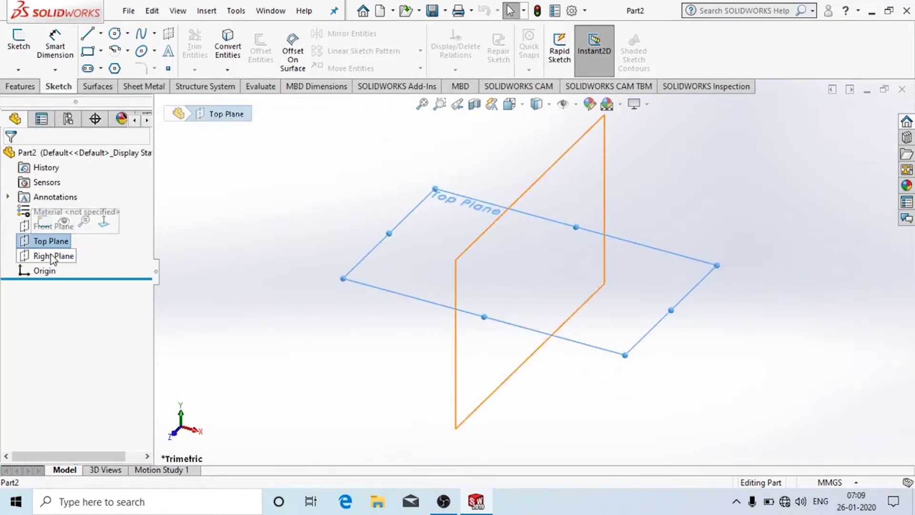
left_click(52, 256)
left_click(23, 226)
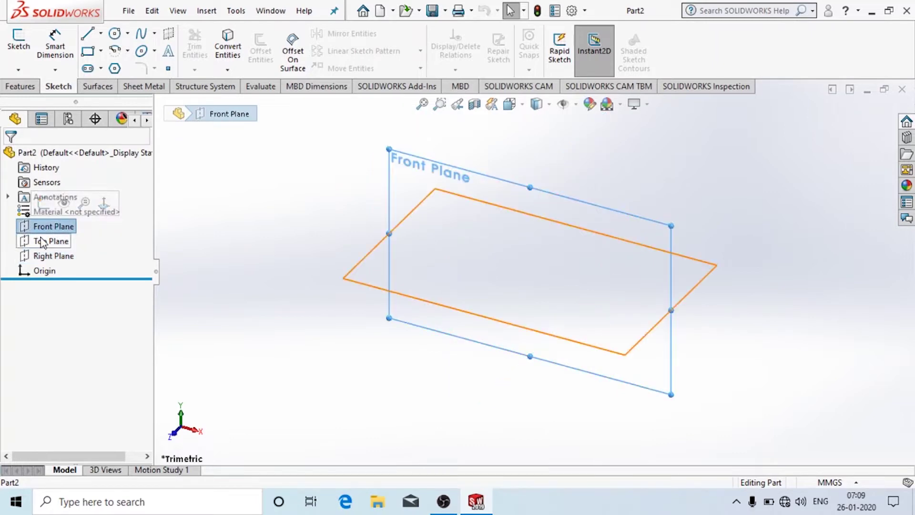
left_click(45, 242)
left_click(48, 256)
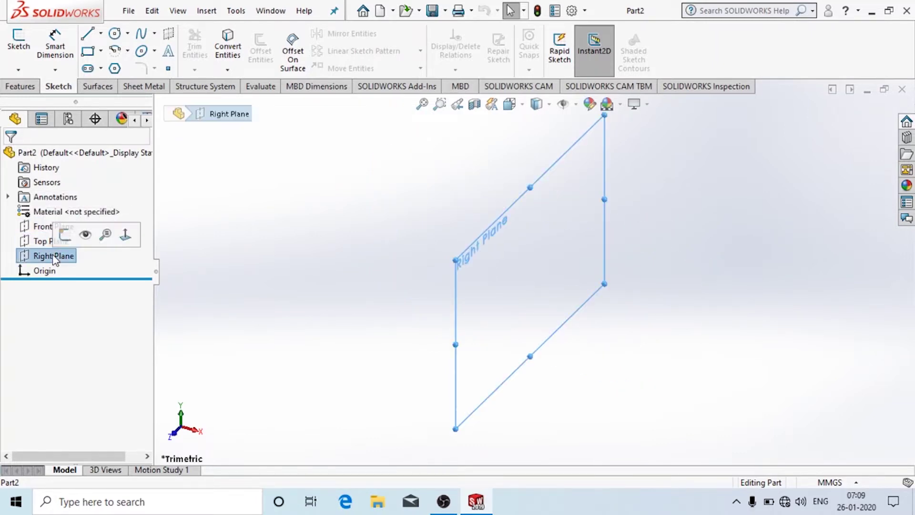
- Show the Front, Top and Right planes in the graphics area and clear the selection
left_click(39, 232)
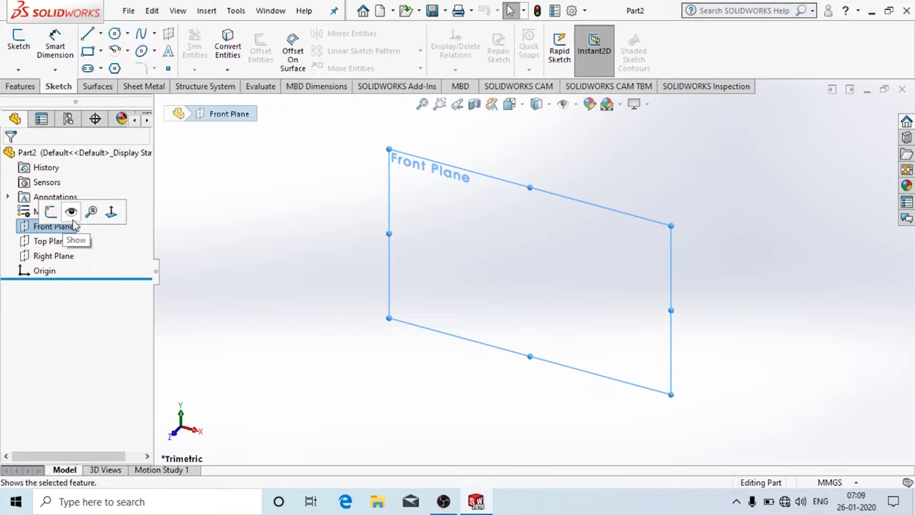
right_click(60, 230)
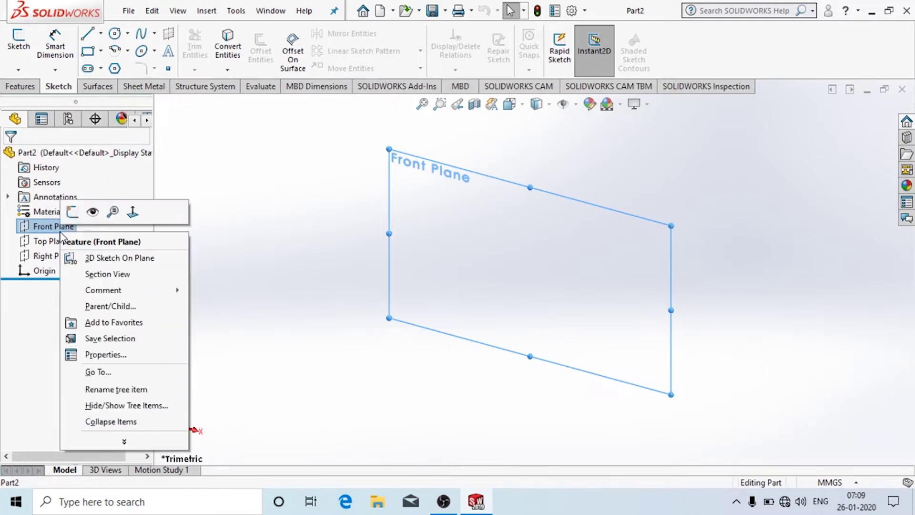
left_click(89, 217)
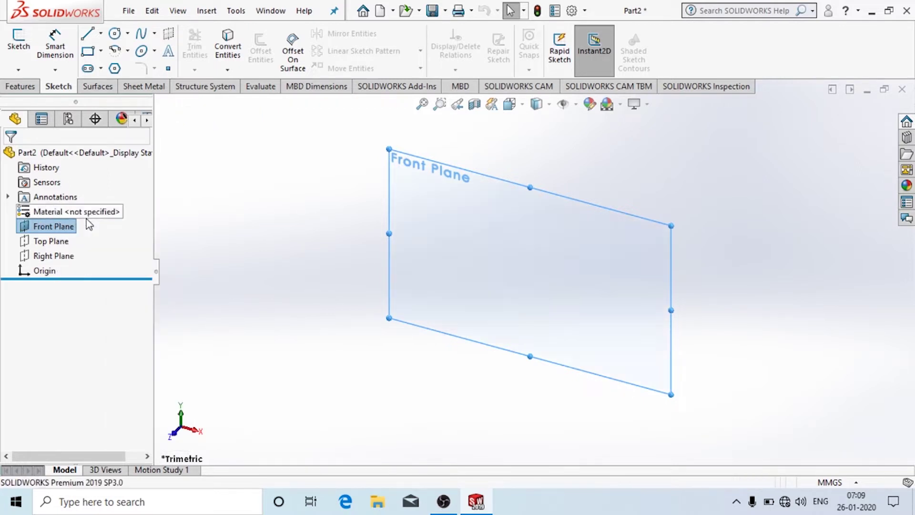
left_click(62, 242)
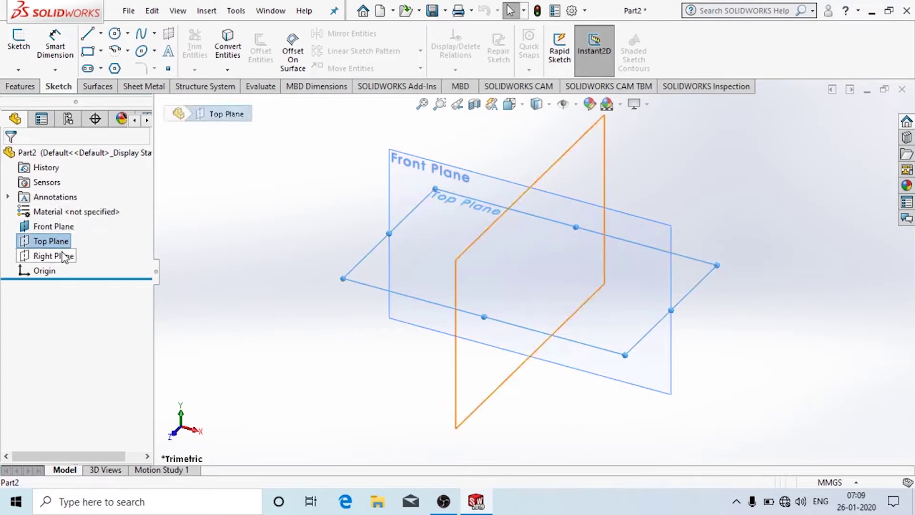
left_click(65, 256, "ctrl")
right_click(62, 256)
left_click(75, 232)
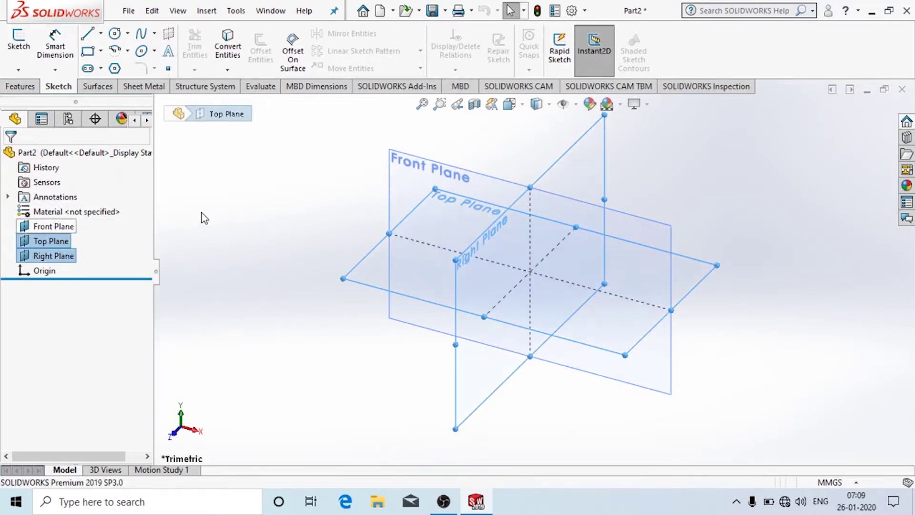
left_click(202, 212)
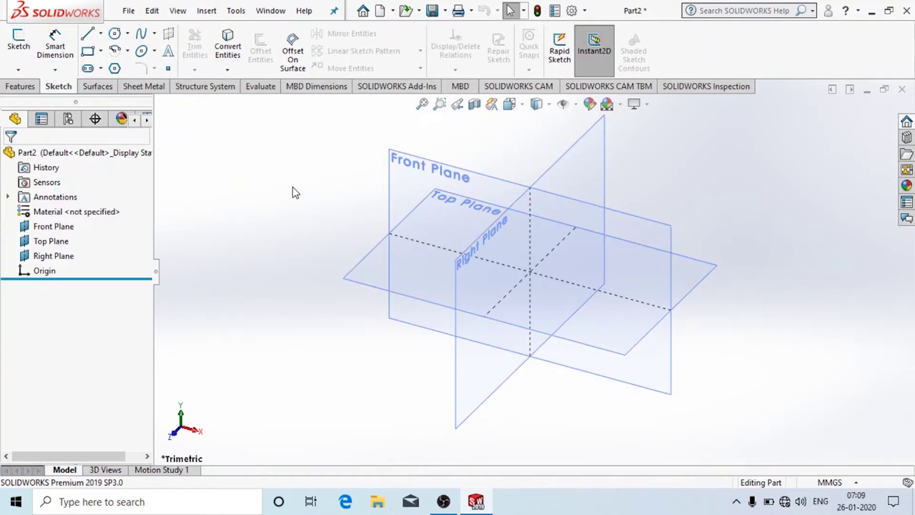
- Start a 2D sketch on the Front Plane
left_click(22, 87)
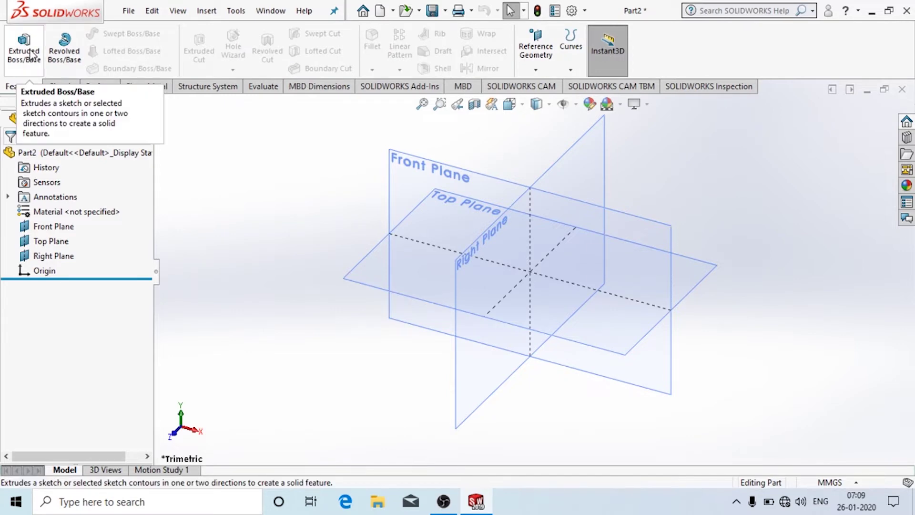
left_click(59, 87)
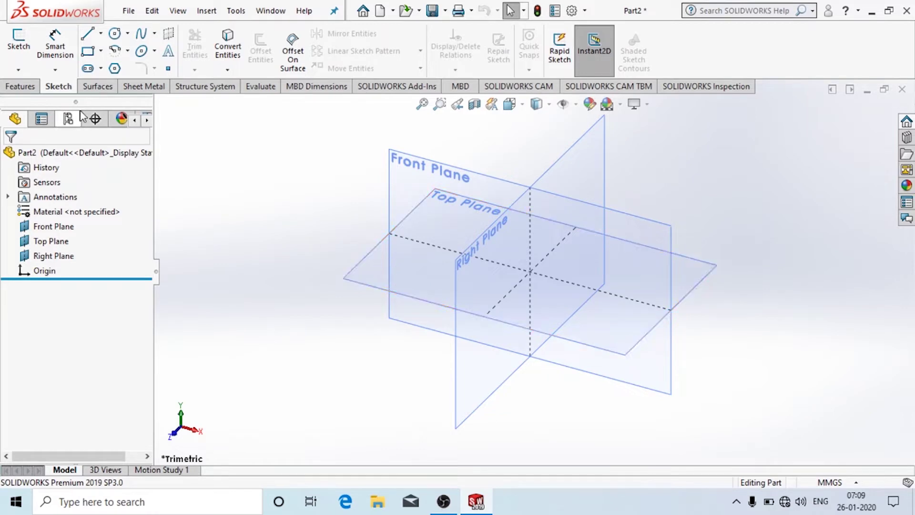
left_click(425, 299)
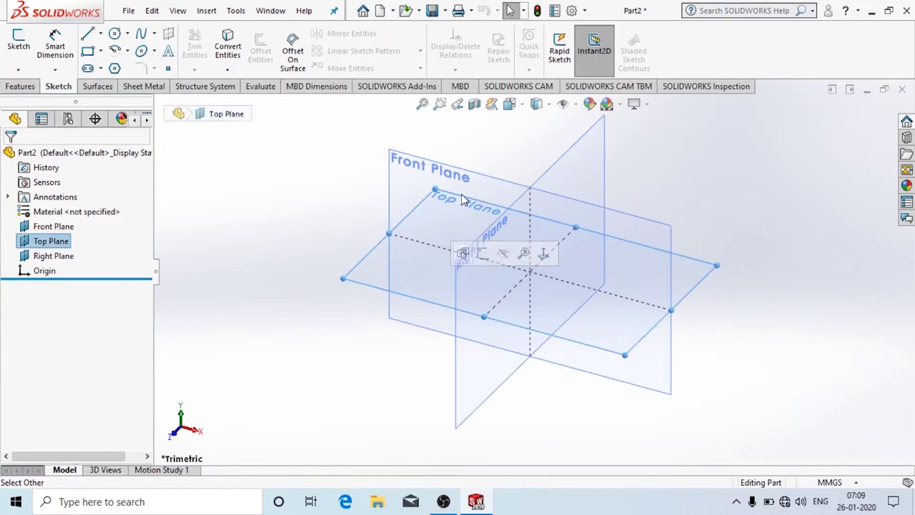
left_click(465, 175)
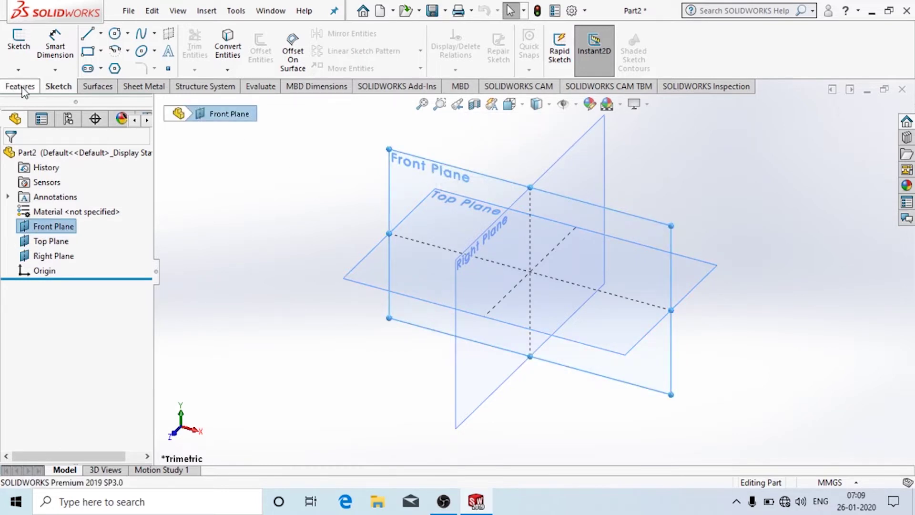
left_click(18, 70)
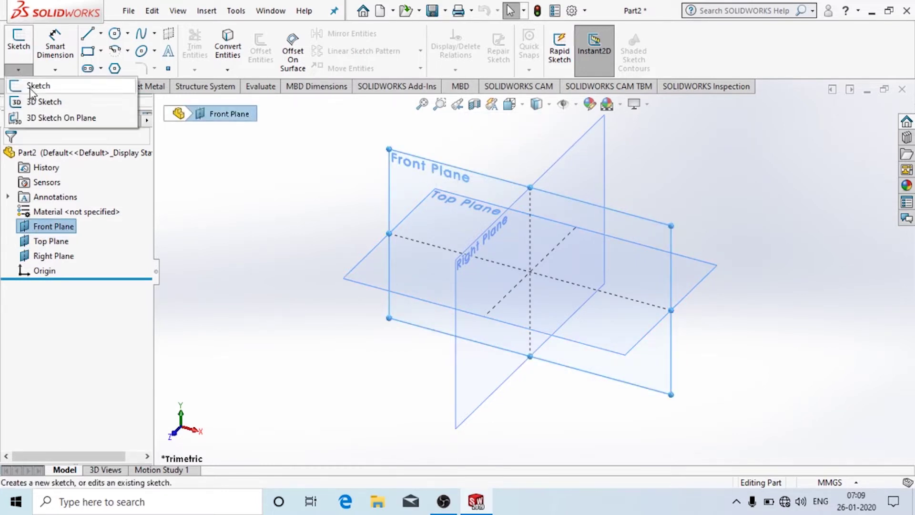
left_click(31, 86)
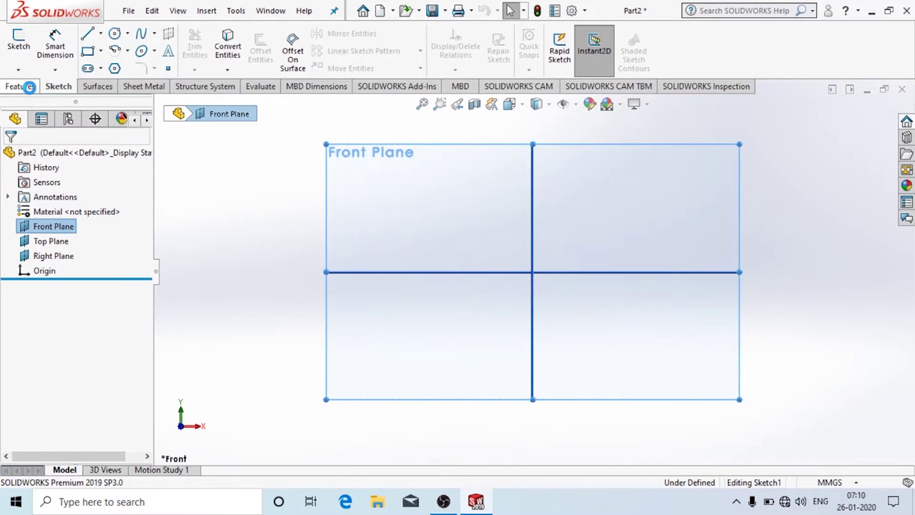
- Hide the Top and Right planes and select the sketch origin
left_click(60, 241)
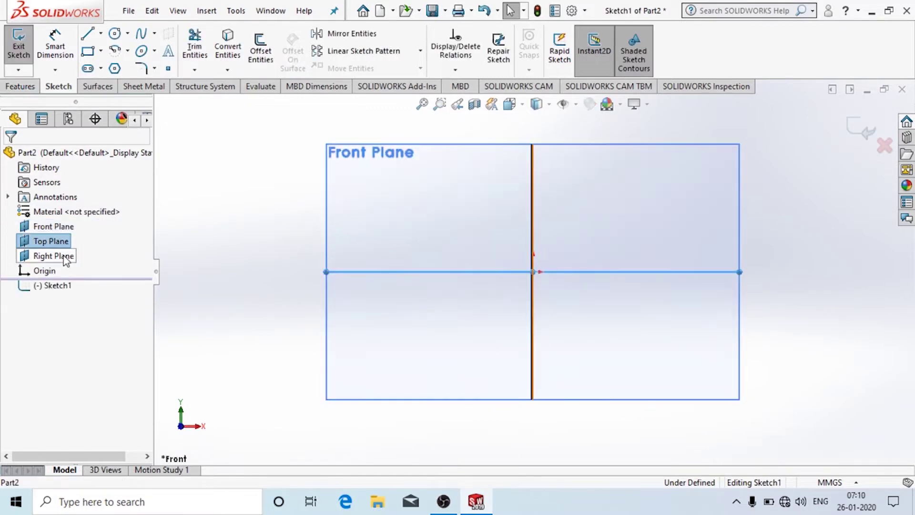
left_click(67, 259, "ctrl")
left_click(74, 236)
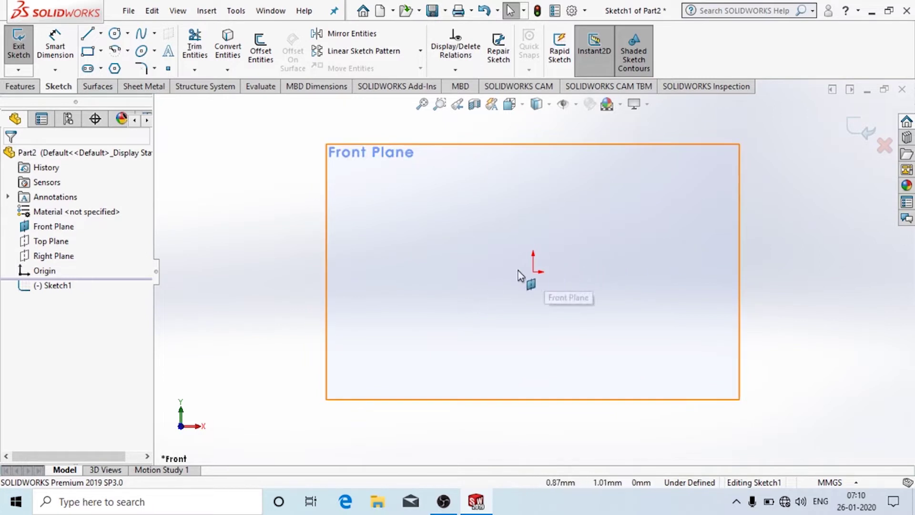
left_click(533, 272)
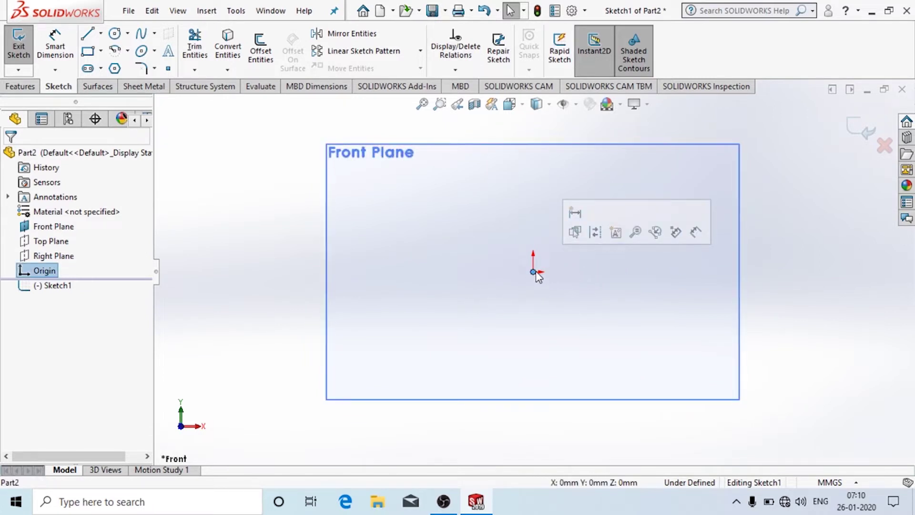
- Draw a horizontal construction line of infinite length through the origin
left_click(89, 34)
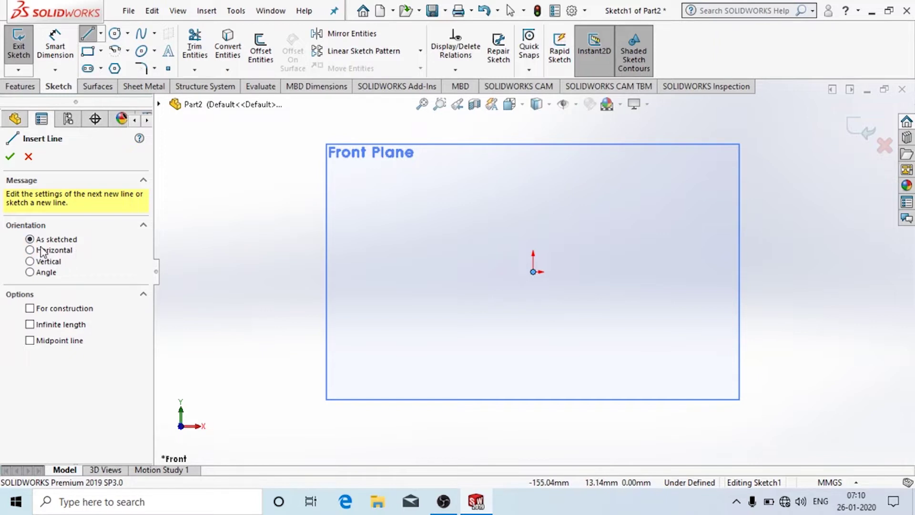
left_click(29, 250)
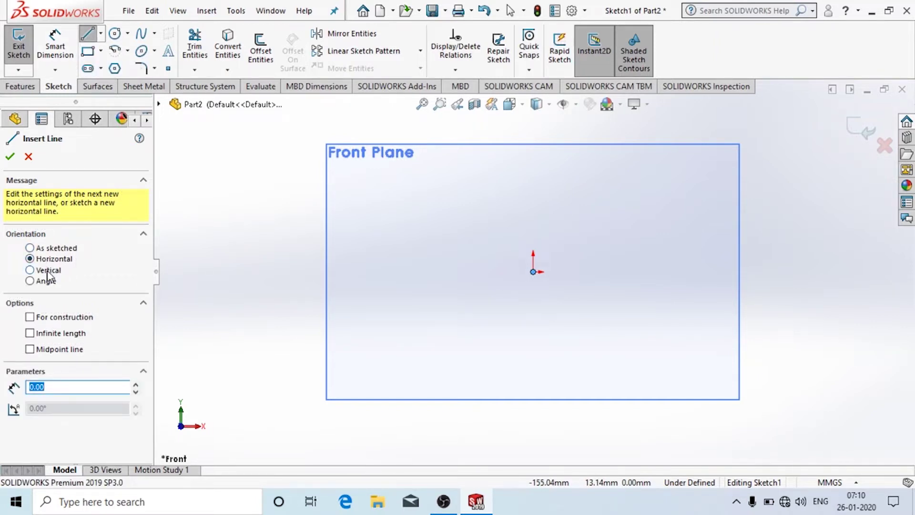
left_click(30, 317)
left_click(31, 334)
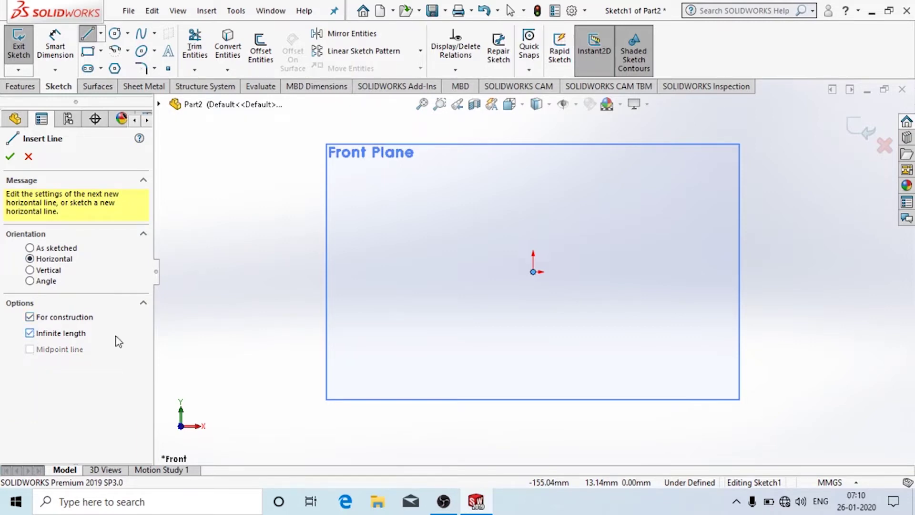
left_click(534, 273)
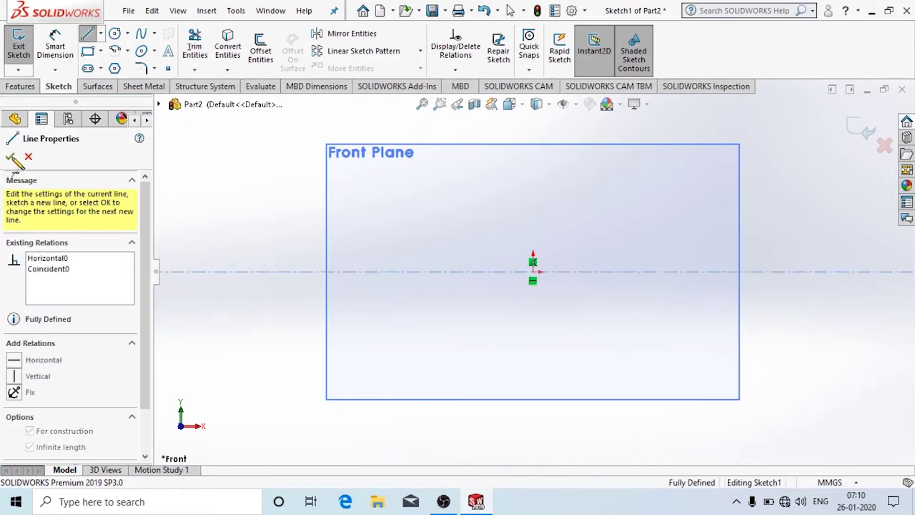
left_click(12, 160)
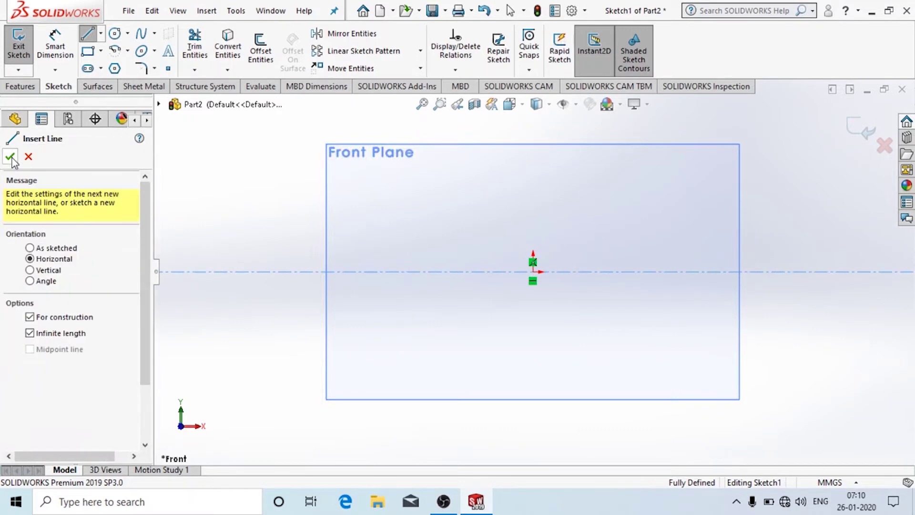
- Draw a vertical construction line of infinite length through the origin and finish the Line command
left_click(30, 270)
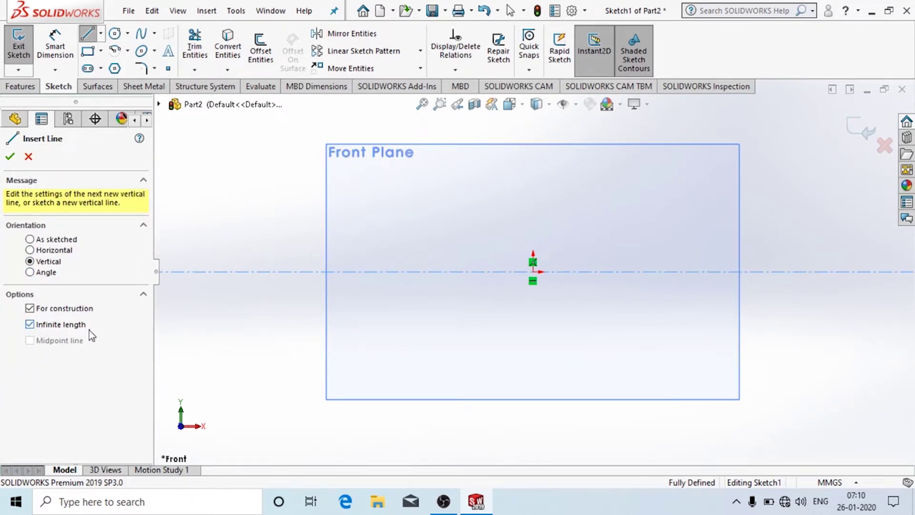
left_click(533, 272)
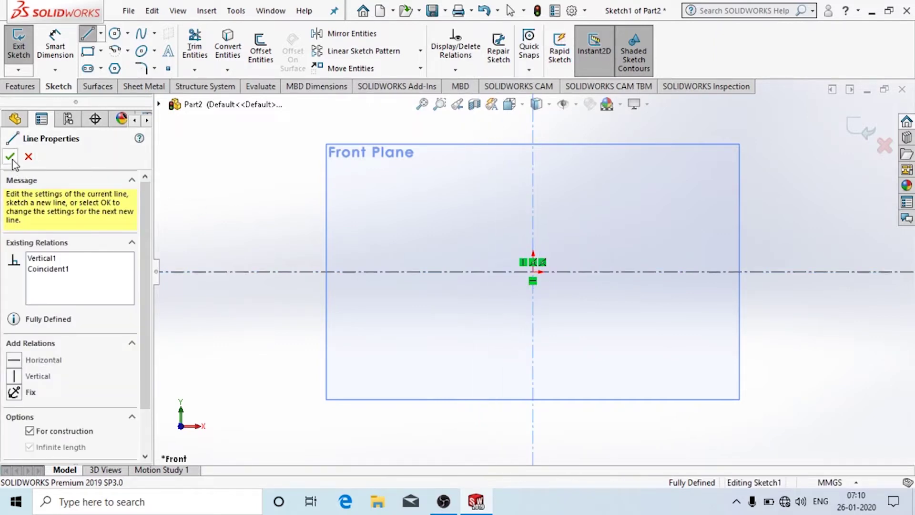
left_click(12, 158)
left_click(10, 158)
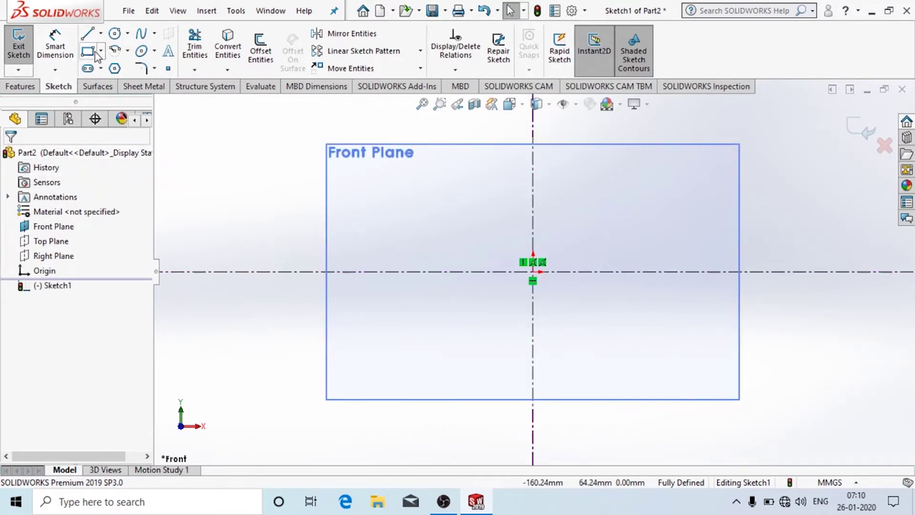
- Draw a vertical midpoint line about 39 mm long between the vertical construction line and the plane's side, and delete it
left_click(101, 33)
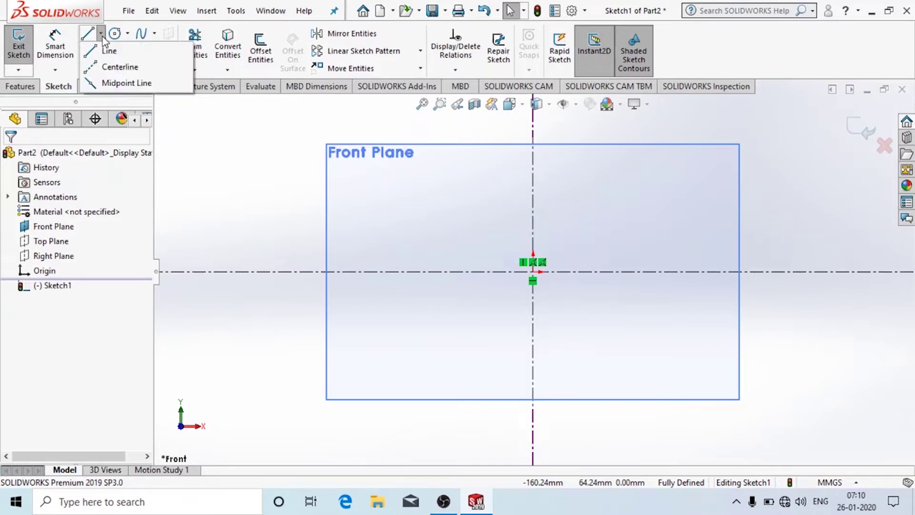
left_click(128, 33)
left_click(101, 33)
left_click(101, 34)
left_click(102, 36)
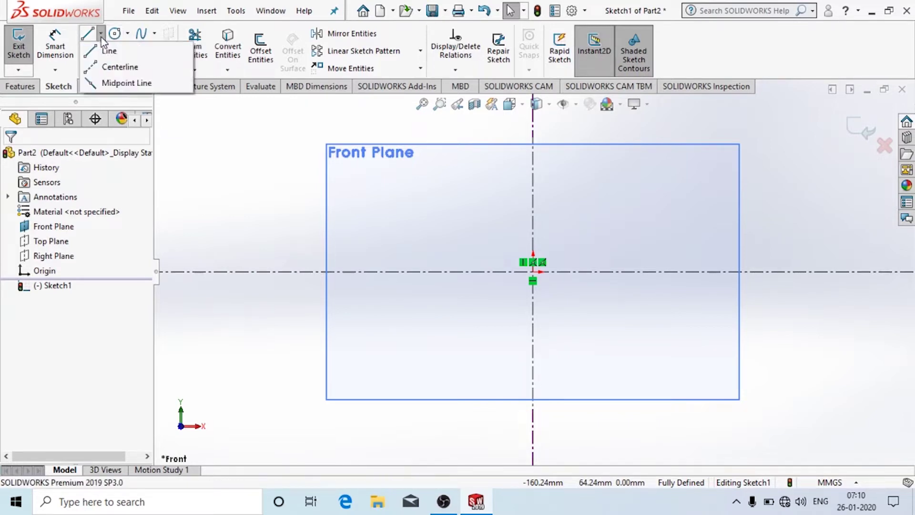
left_click(112, 84)
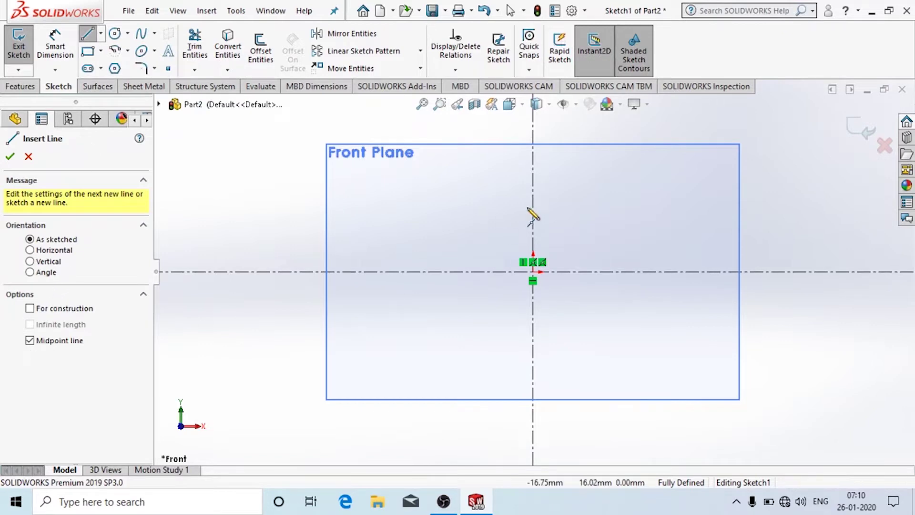
left_click(579, 192)
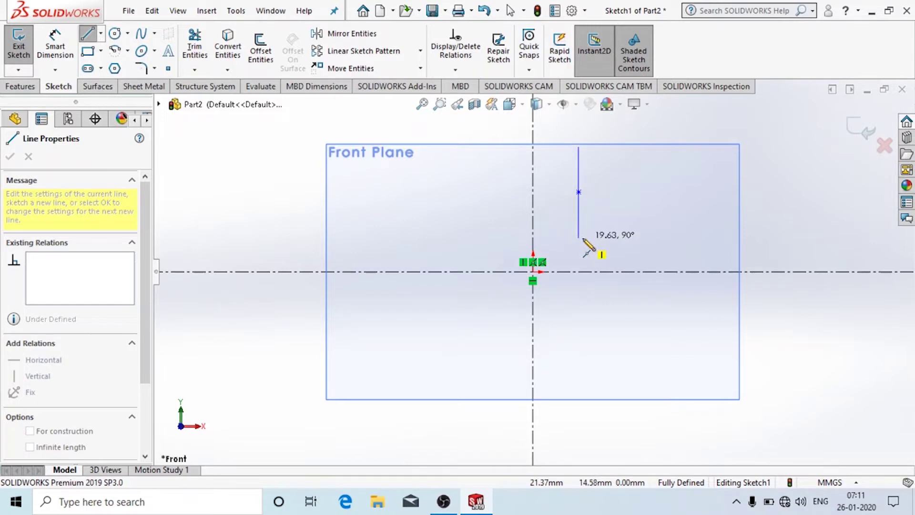
left_click(579, 237)
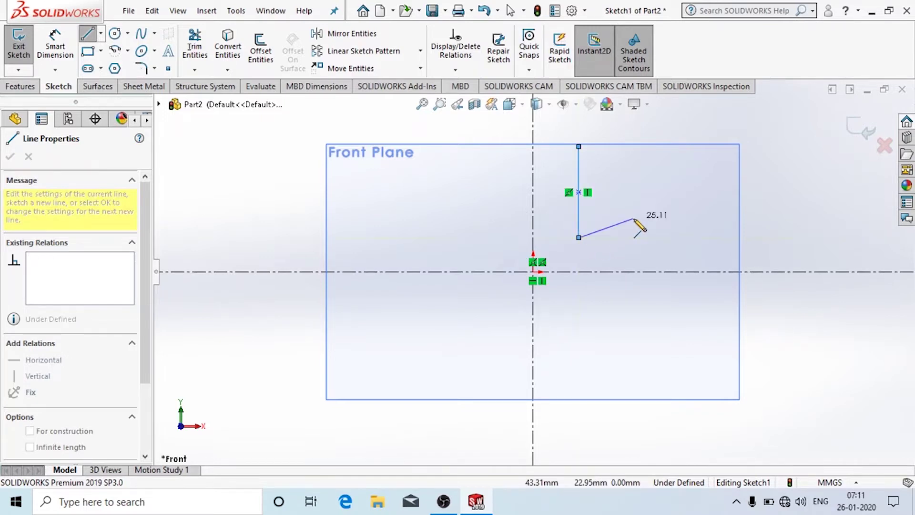
key("Escape")
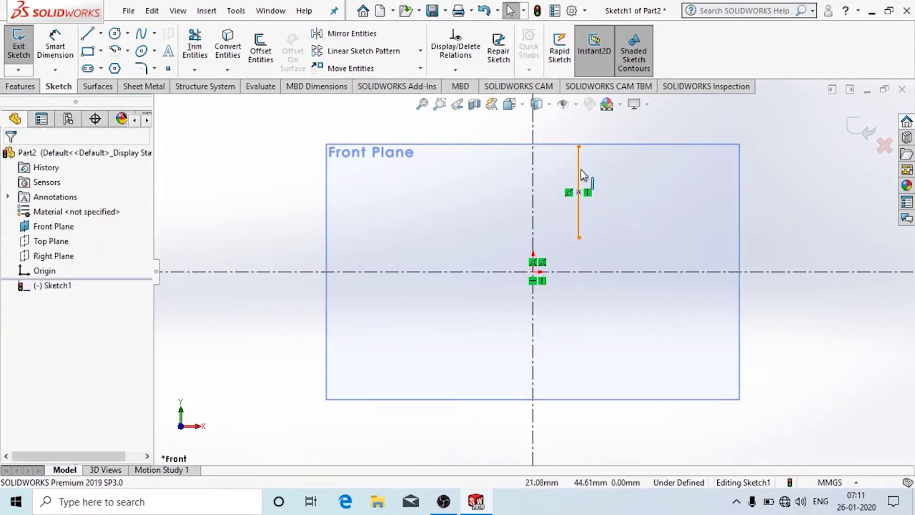
left_click(579, 176)
key("Delete")
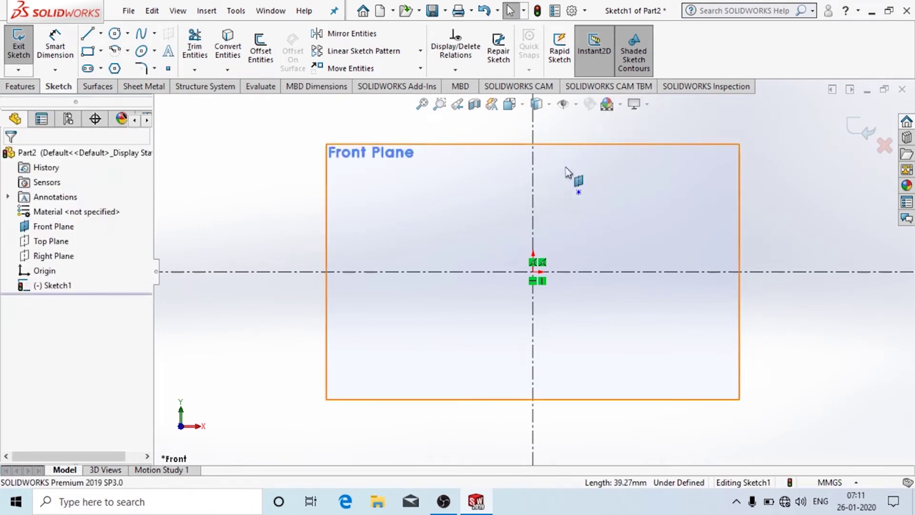
left_click(101, 51)
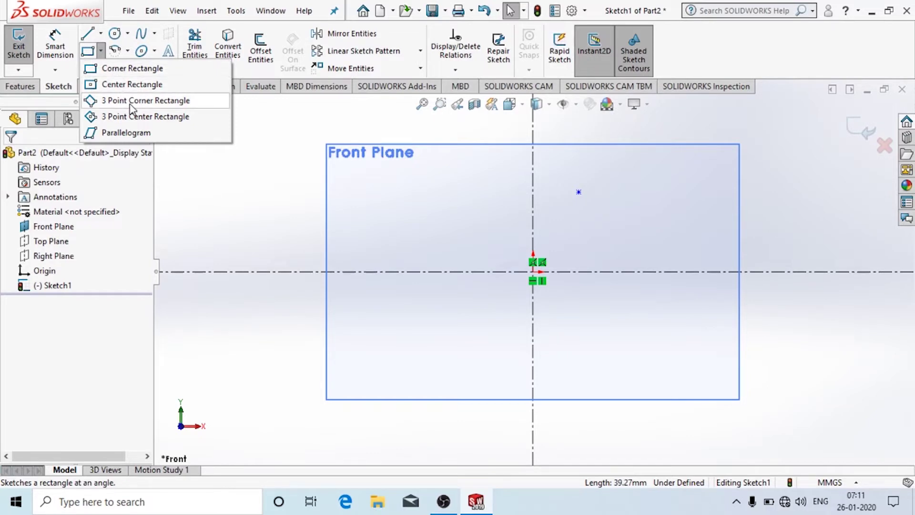
left_click(108, 71)
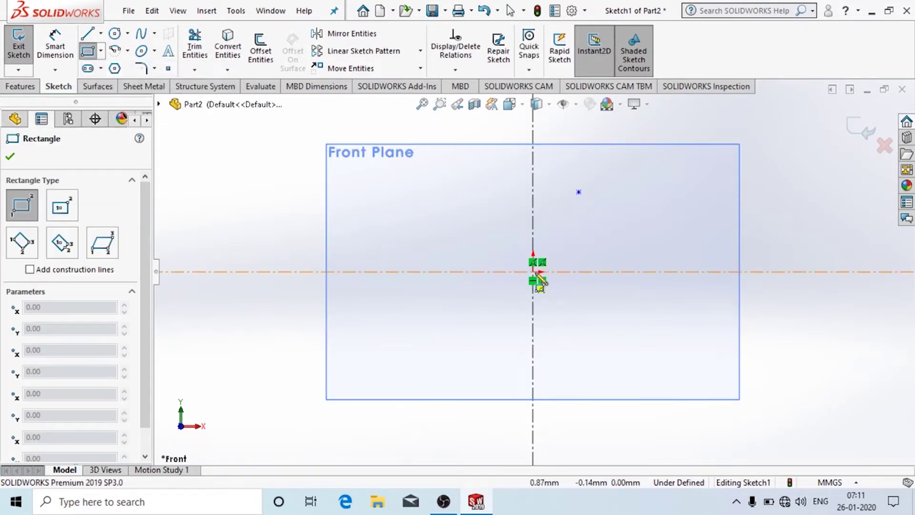
left_click(101, 50)
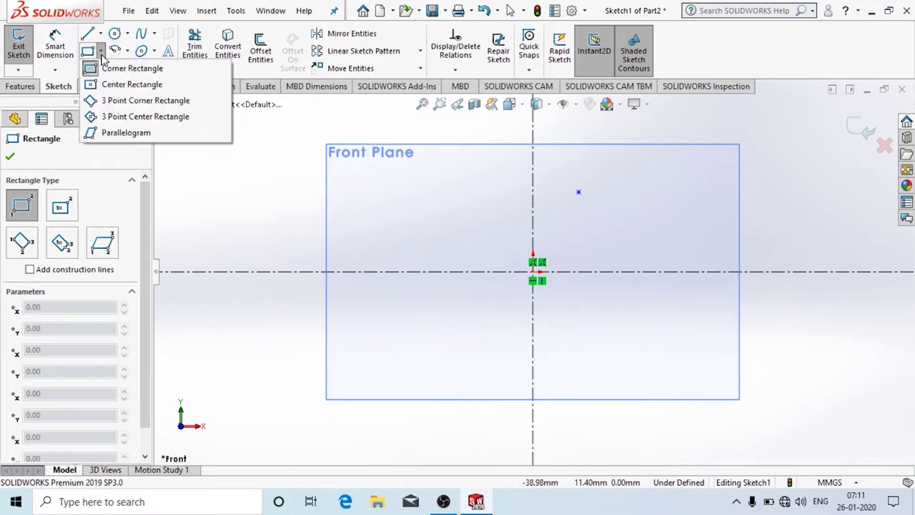
left_click(119, 67)
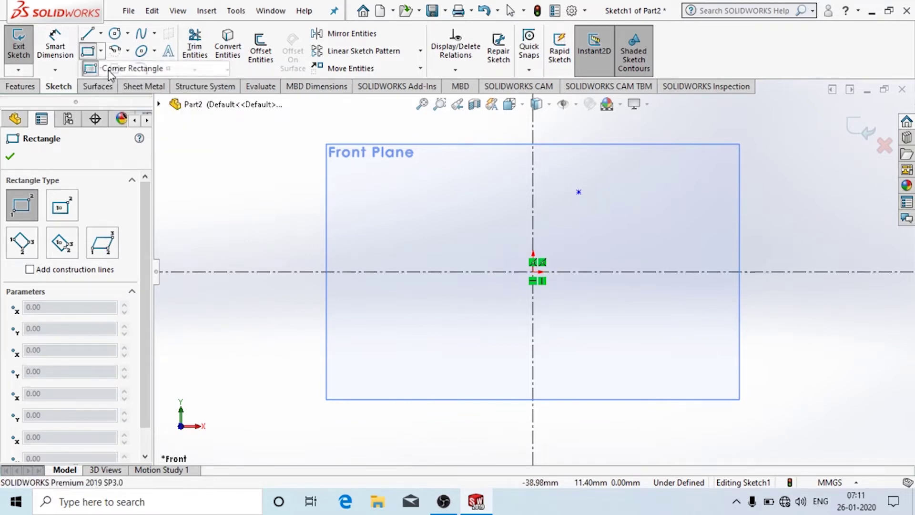
left_click(534, 271)
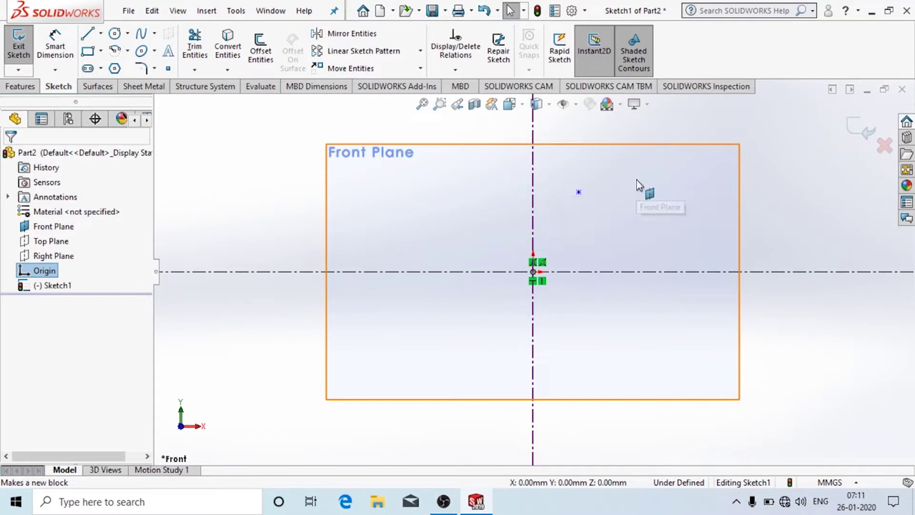
- Delete the stray sketch point and draw a corner rectangle about 44 mm high up and to the right from the origin
mouse_move(566, 183)
left_mouse_down()
mouse_move(590, 192)
mouse_move(621, 229)
mouse_move(614, 218)
left_mouse_up()
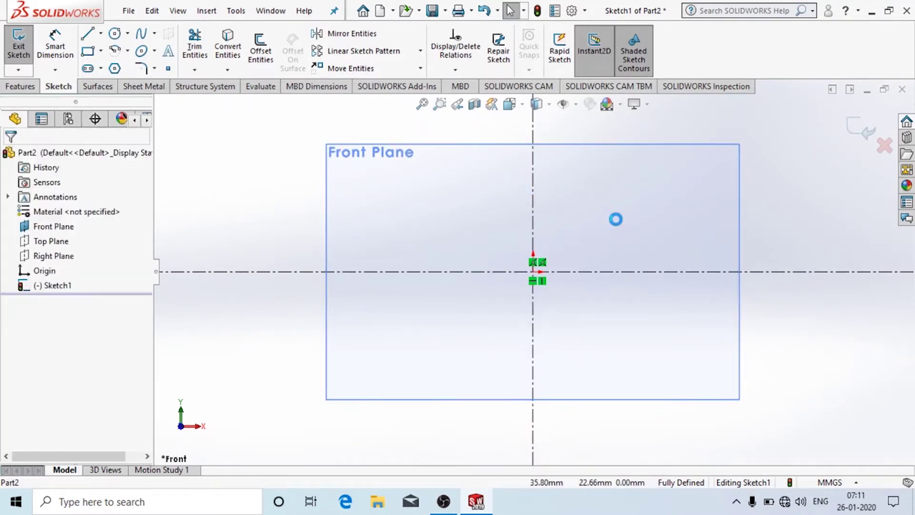
left_click(101, 51)
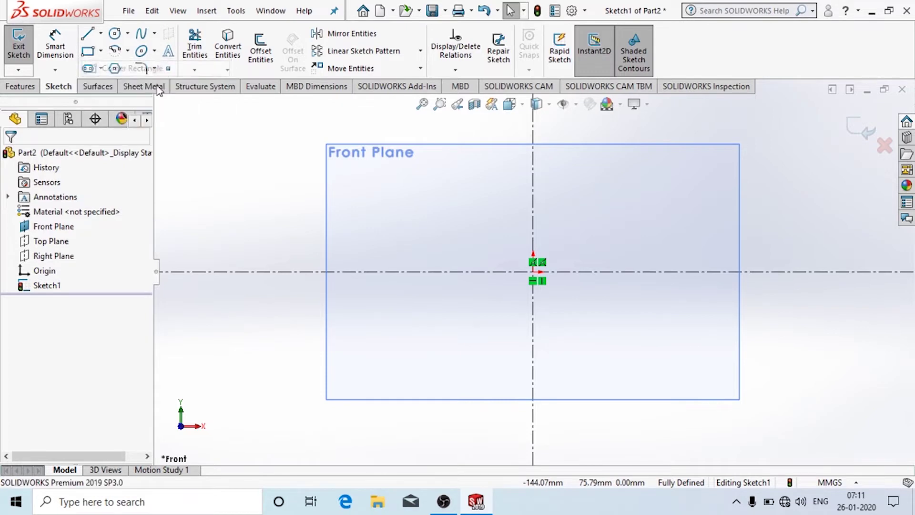
left_click(693, 170)
key("Escape")
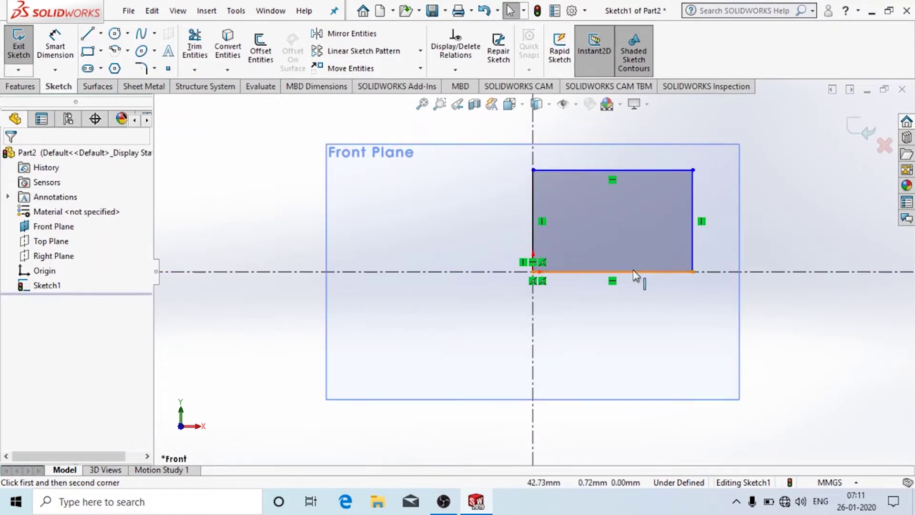
- Turn off shaded sketch contours and dimension the rectangle's left vertical edge to 50 mm
left_click(634, 72)
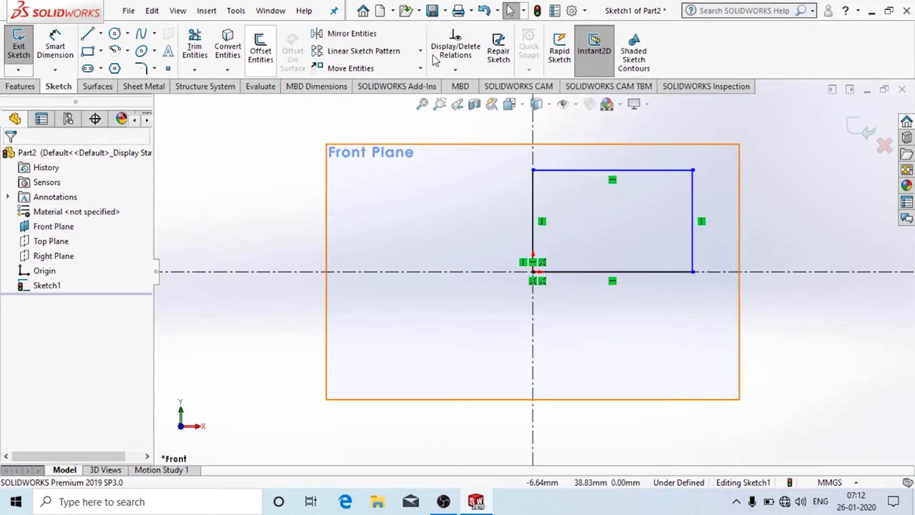
left_click(55, 47)
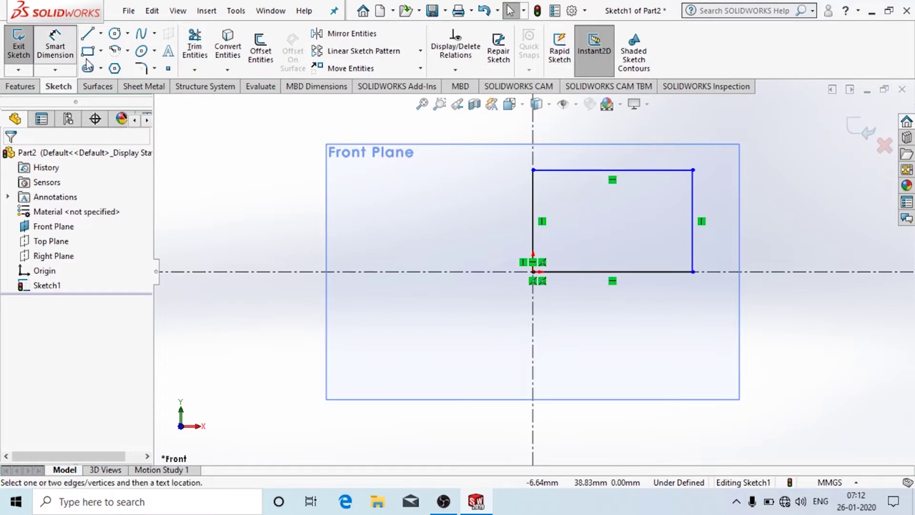
left_click(535, 211)
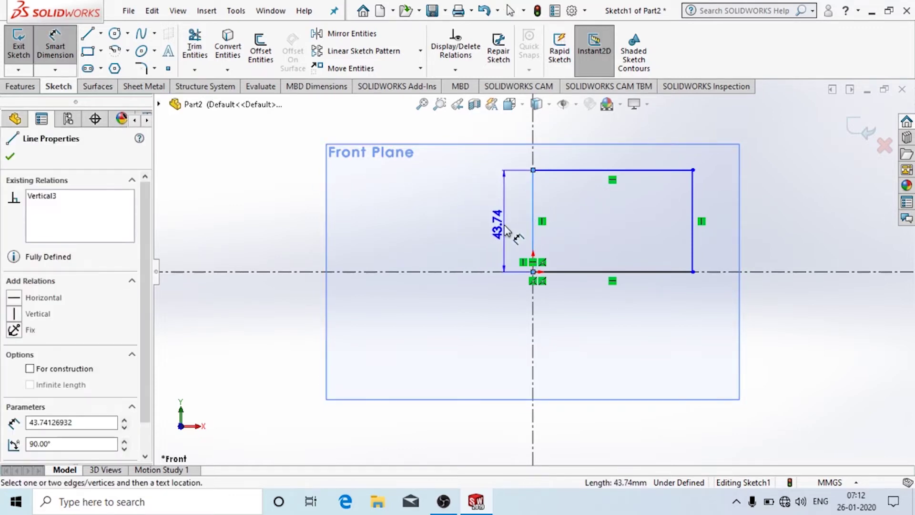
left_click(506, 232)
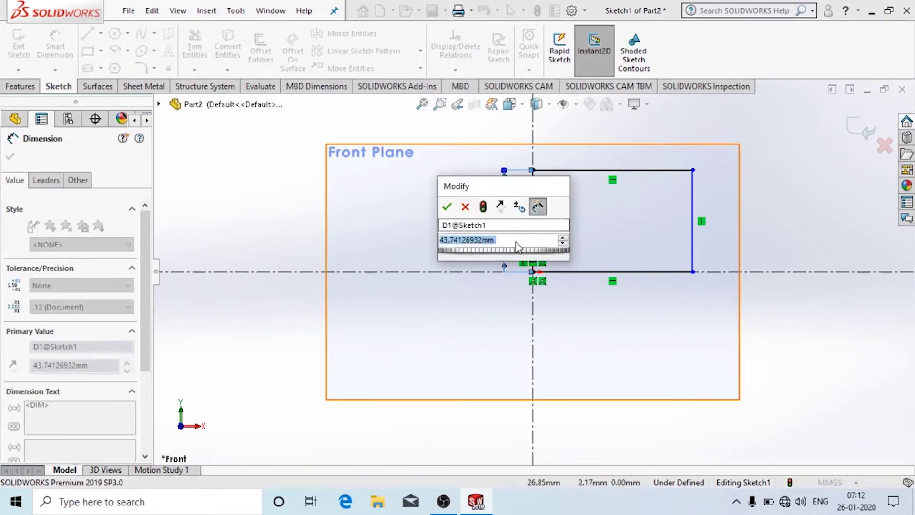
type("56")
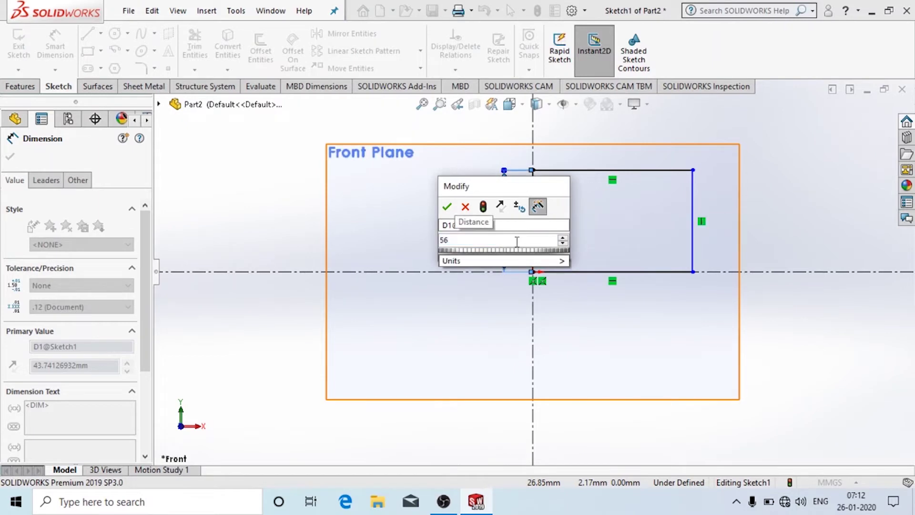
key("BackSpace")
type("0")
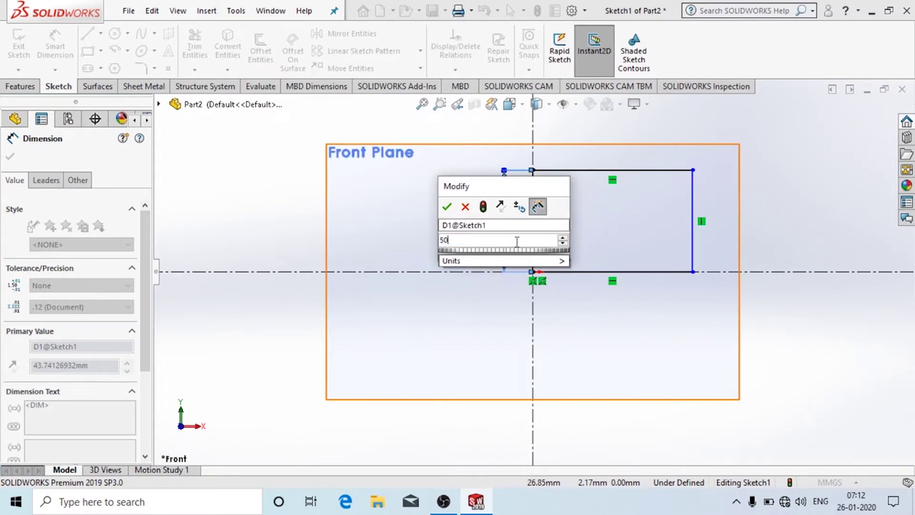
key("Return")
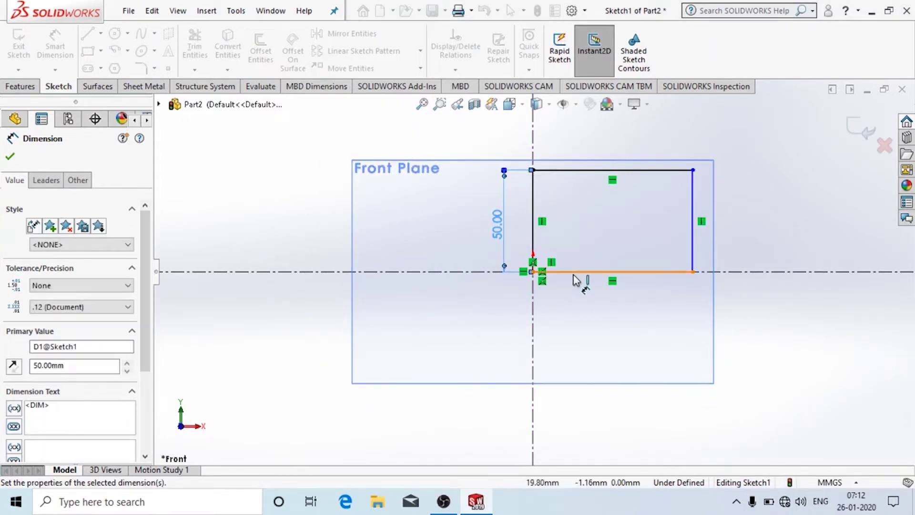
- Dimension the rectangle's bottom edge to 80 mm
left_click(591, 273)
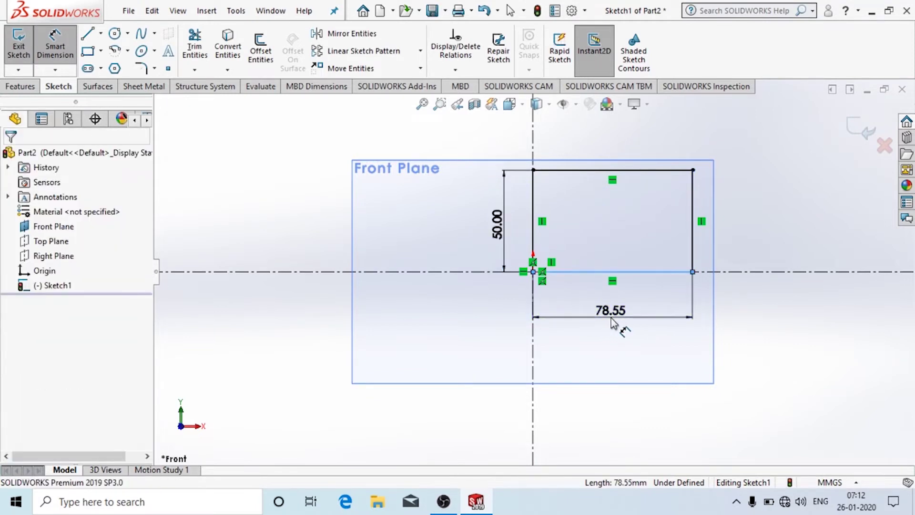
left_click(611, 323)
type("80")
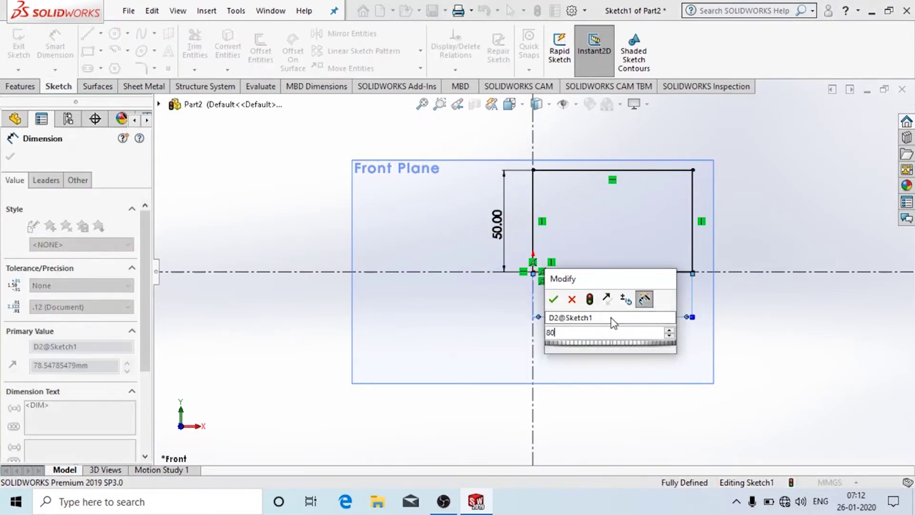
key("Return")
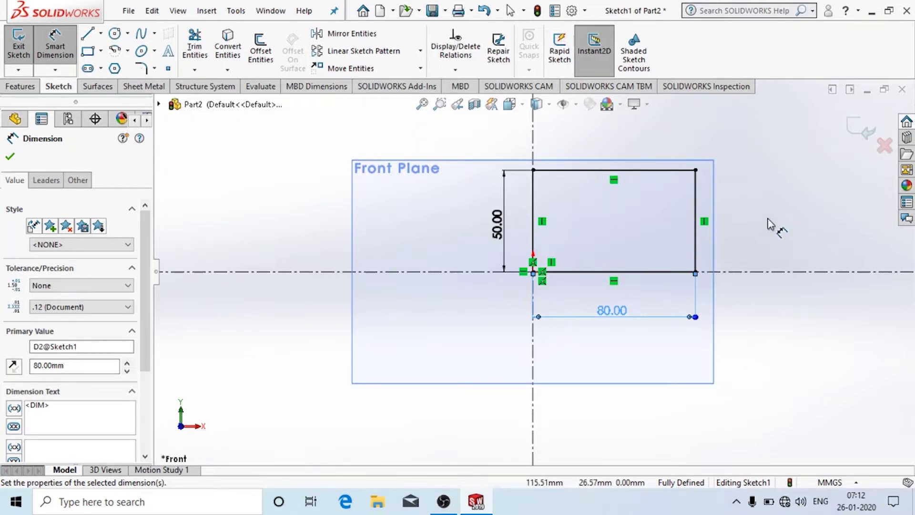
- Draw a separate horizontal line to the left of the dimensioned rectangle, above the horizontal construction line
left_click(199, 72)
left_click(180, 188)
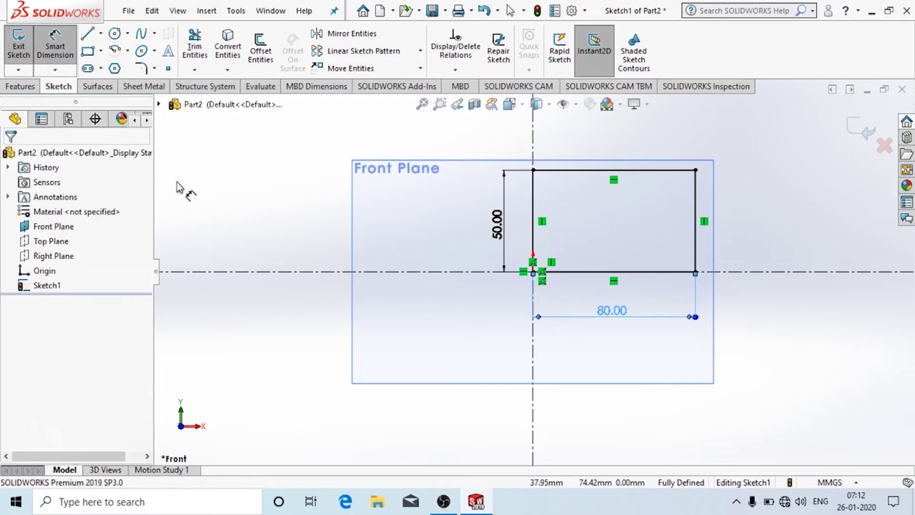
left_click(87, 34)
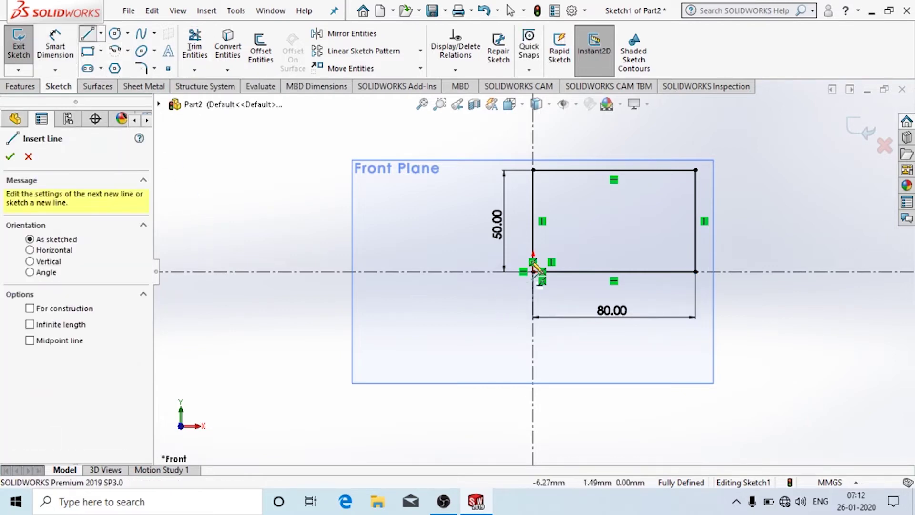
left_click(272, 213)
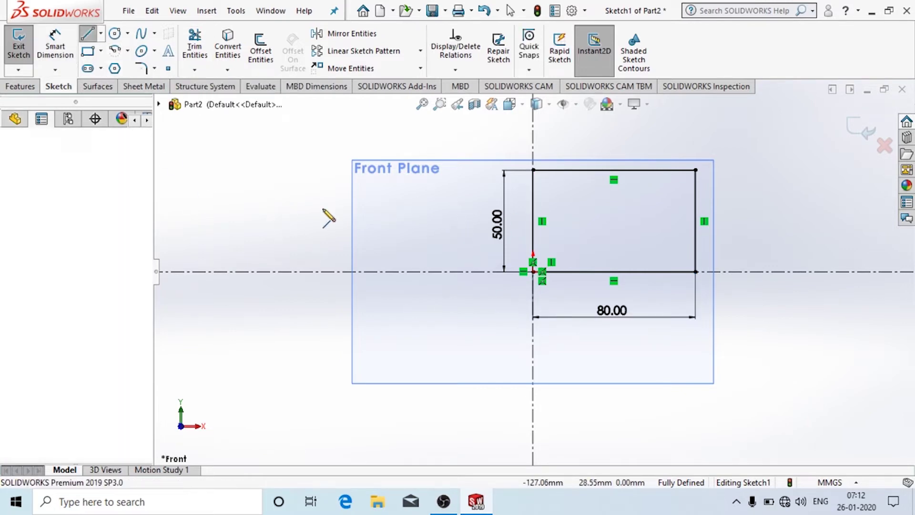
left_click(392, 213)
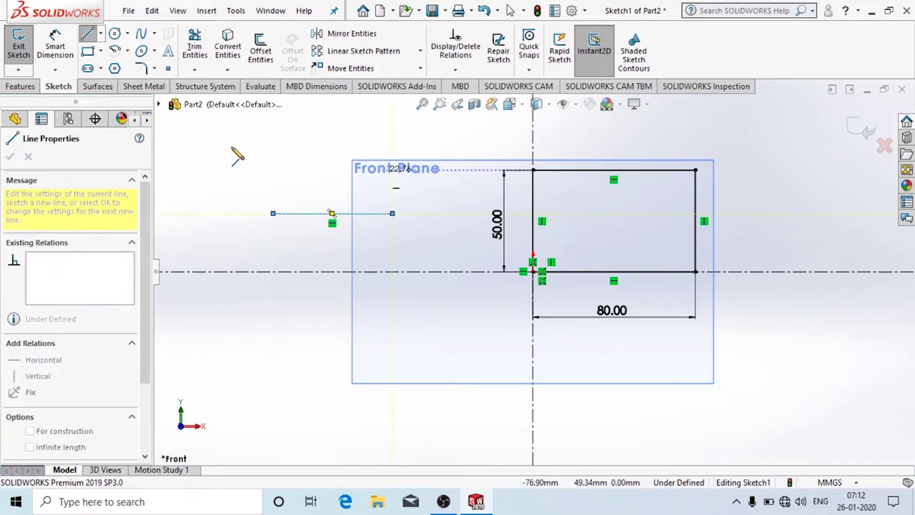
key("Escape")
- Draw a small corner rectangle above the separate horizontal line and a larger one overlapping the line's right half
key("r")
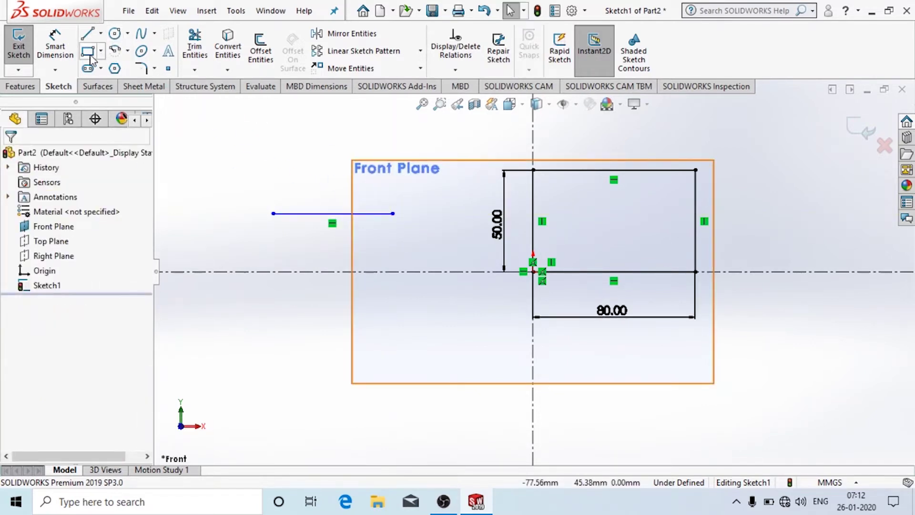
left_click(316, 170)
left_click(336, 188)
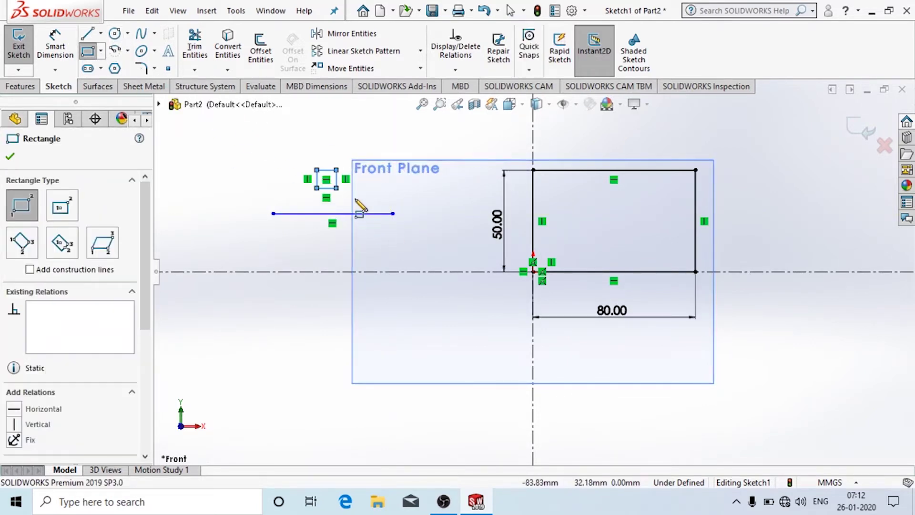
left_click(326, 209)
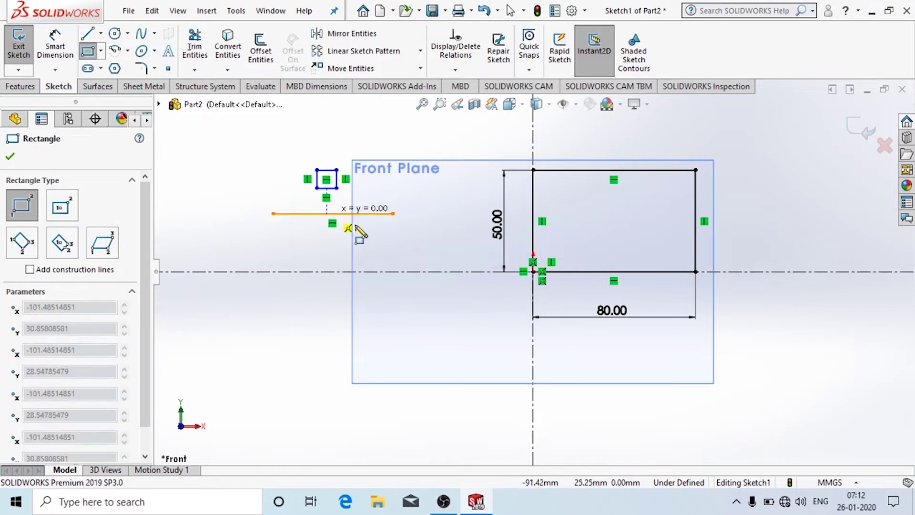
left_click(381, 236)
key("Escape")
- Delete the small rectangle above the separate horizontal line
left_click_drag(283, 135, 363, 198)
key("Delete")
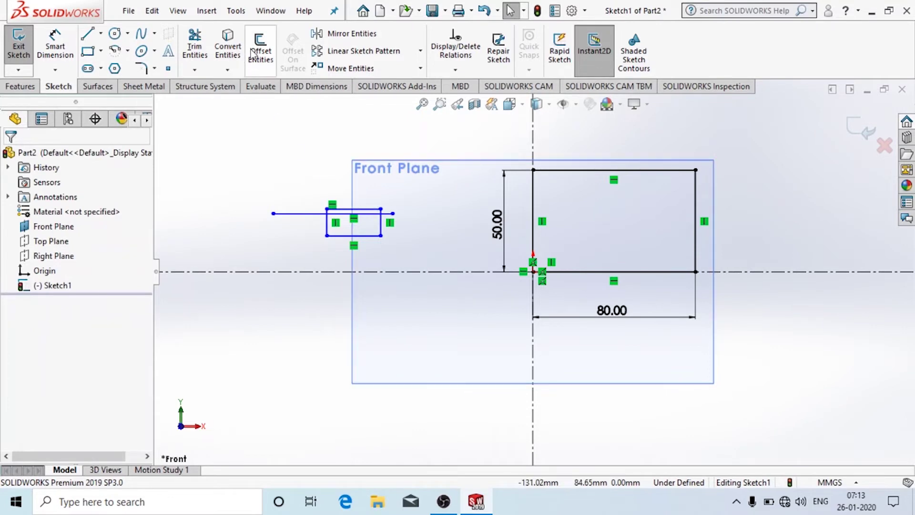
- Power-trim the separate line's left overhang and its segment inside the small rectangle, then remove that rectangle's left edge
left_click(194, 48)
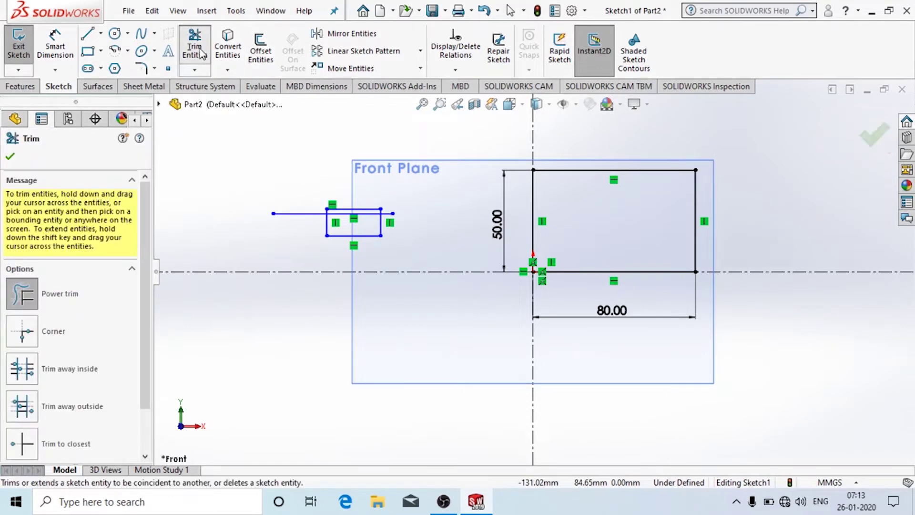
scroll(334, 222, "down", 2)
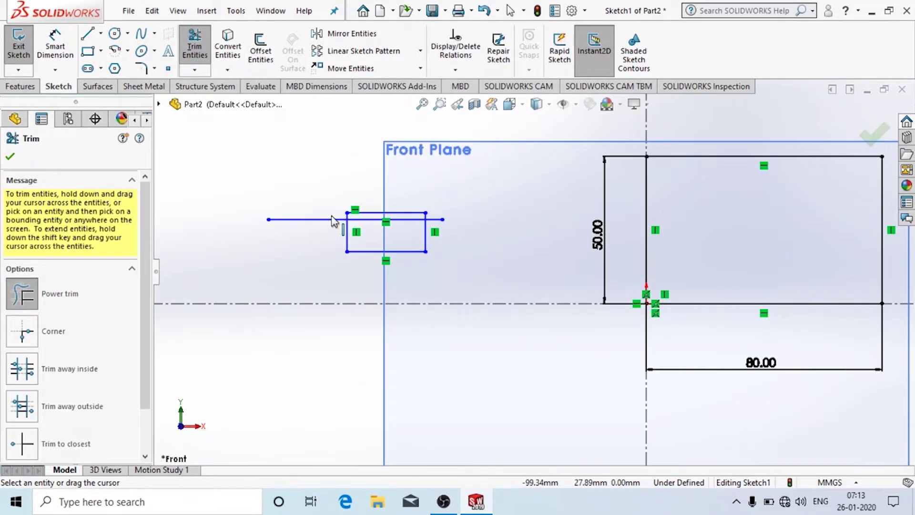
scroll(332, 221, "down", 3)
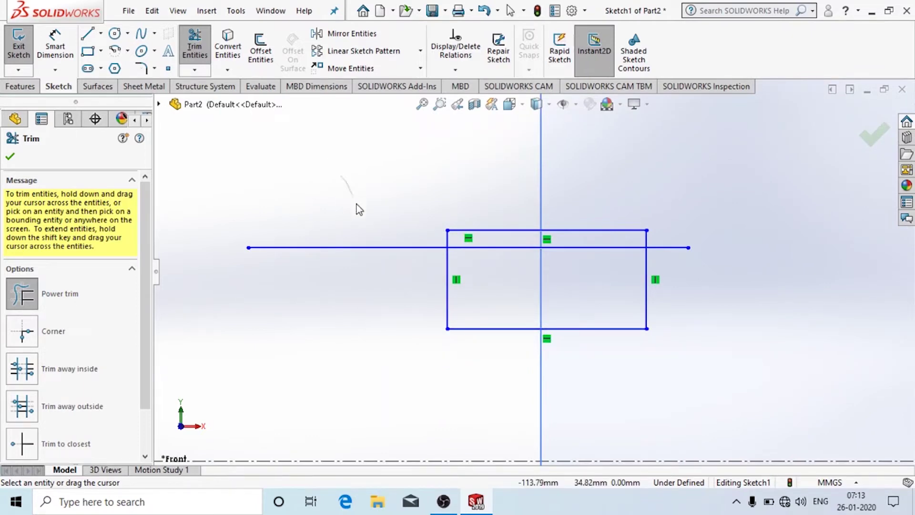
left_click_drag(356, 204, 380, 267)
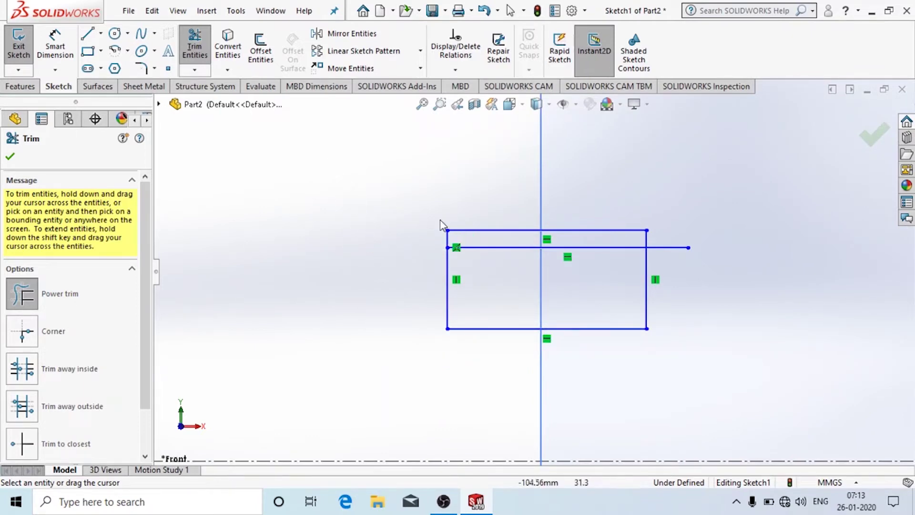
left_click_drag(487, 272, 488, 244)
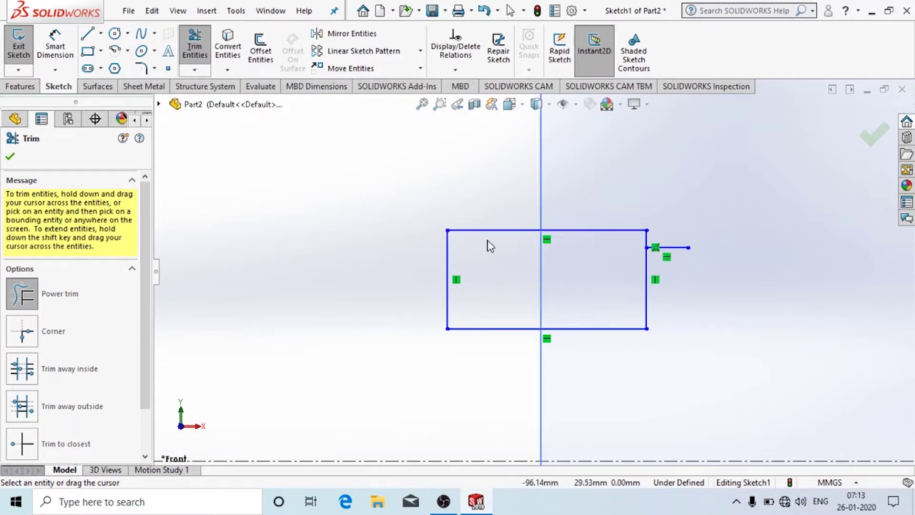
left_click_drag(376, 190, 453, 253)
key("Escape")
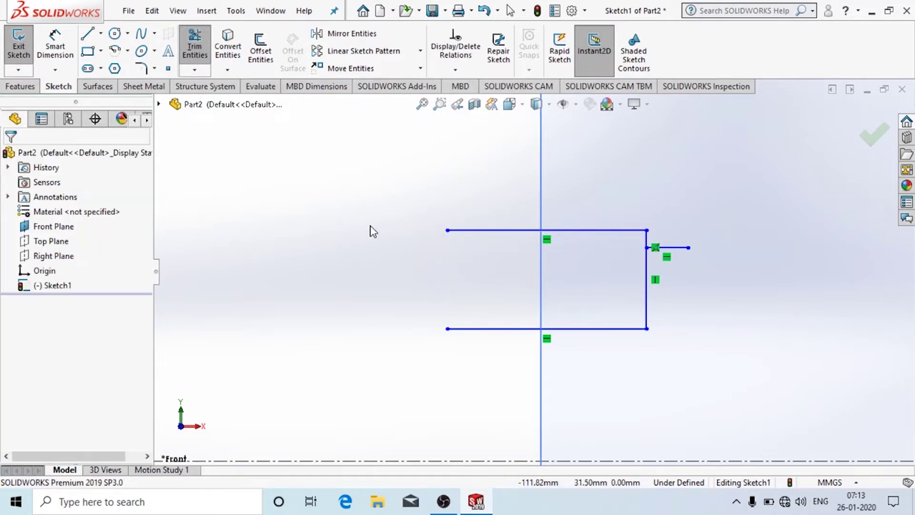
- Offset the open three-sided profile outward by 20 mm, with Select chain and Reverse enabled and dimensions added
left_click(231, 75)
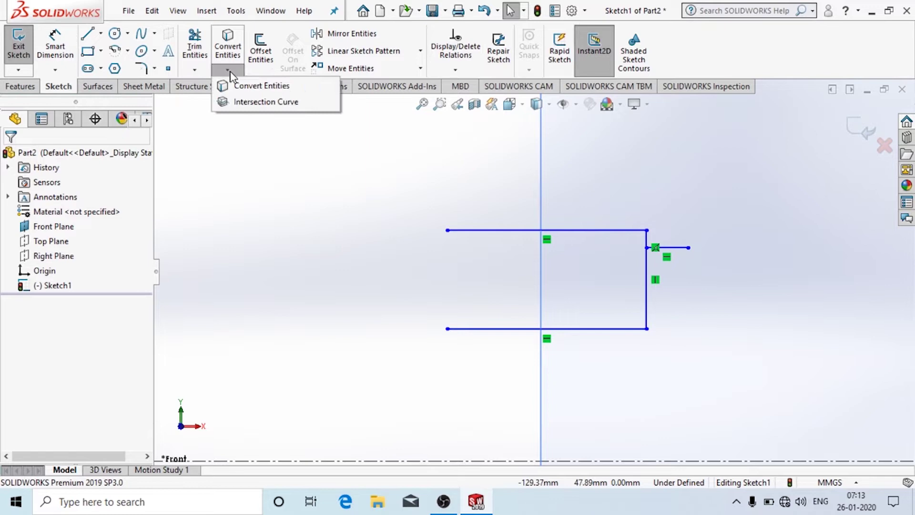
left_click(261, 55)
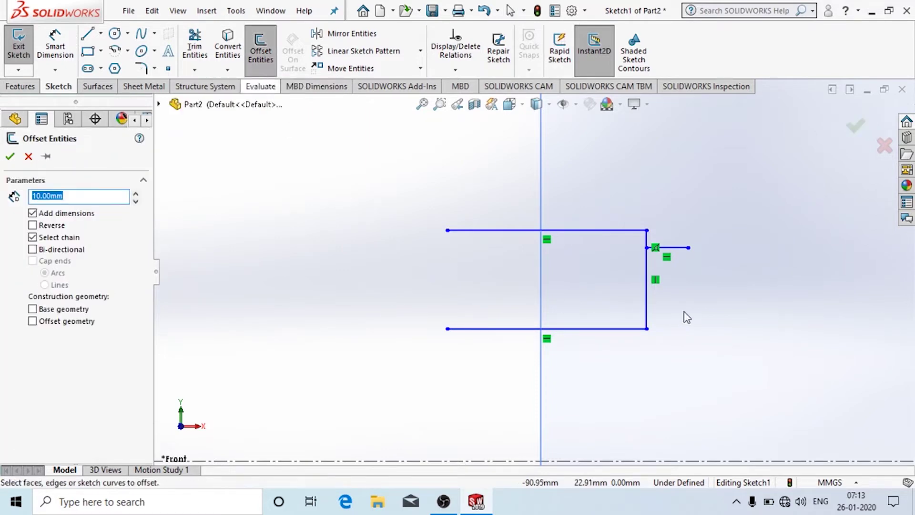
left_click(649, 286)
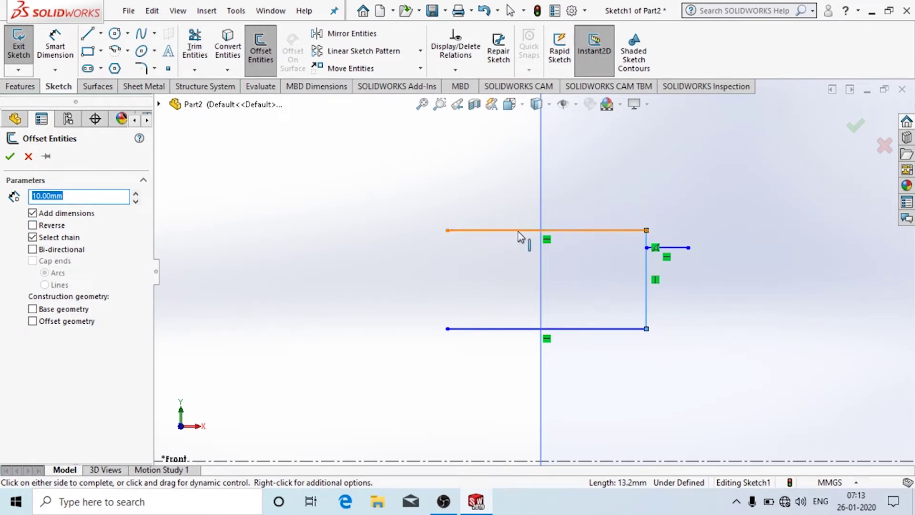
left_click(33, 226)
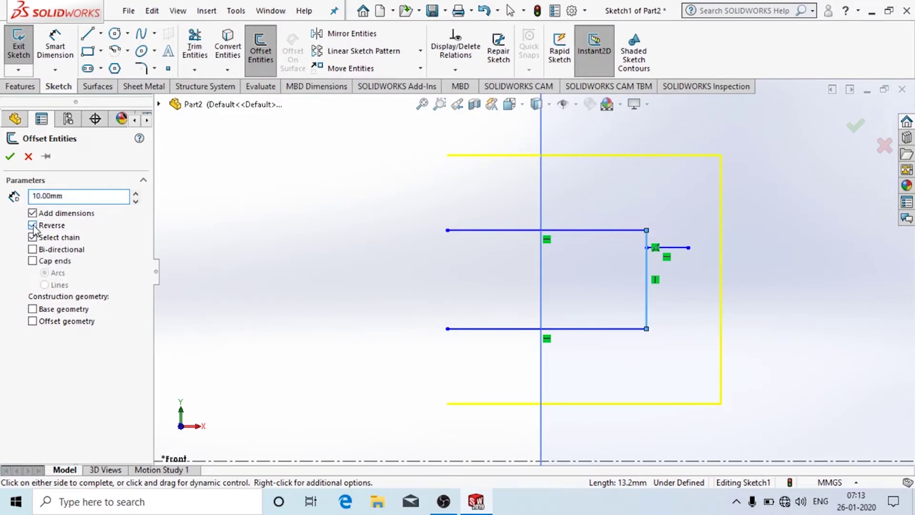
left_click(33, 226)
left_click(33, 226)
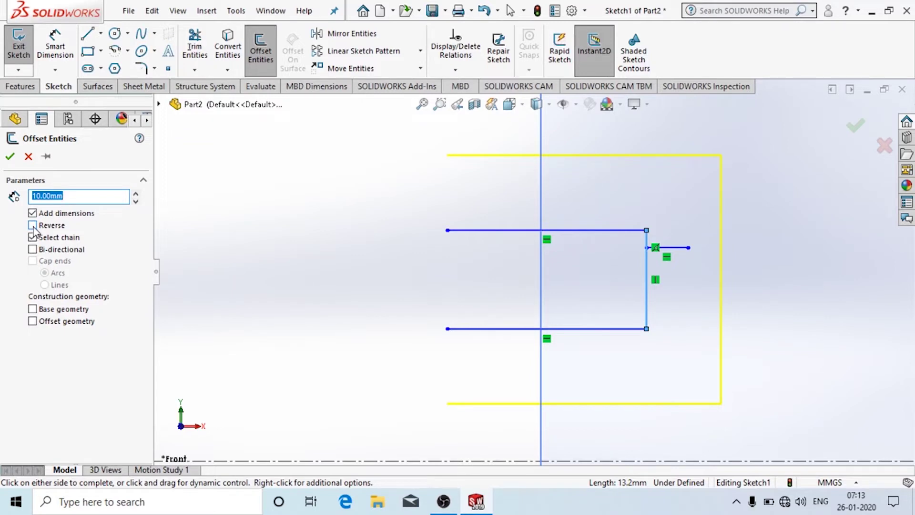
left_click(33, 226)
left_click(33, 226)
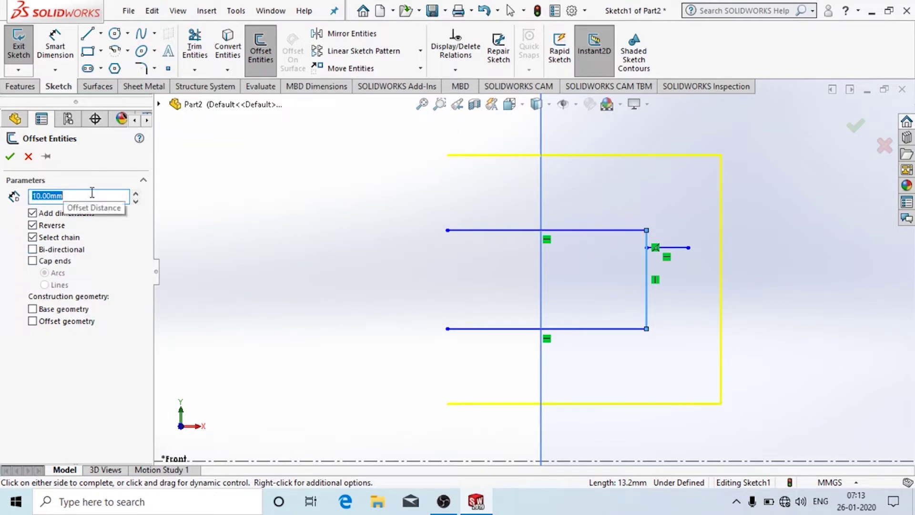
type("20")
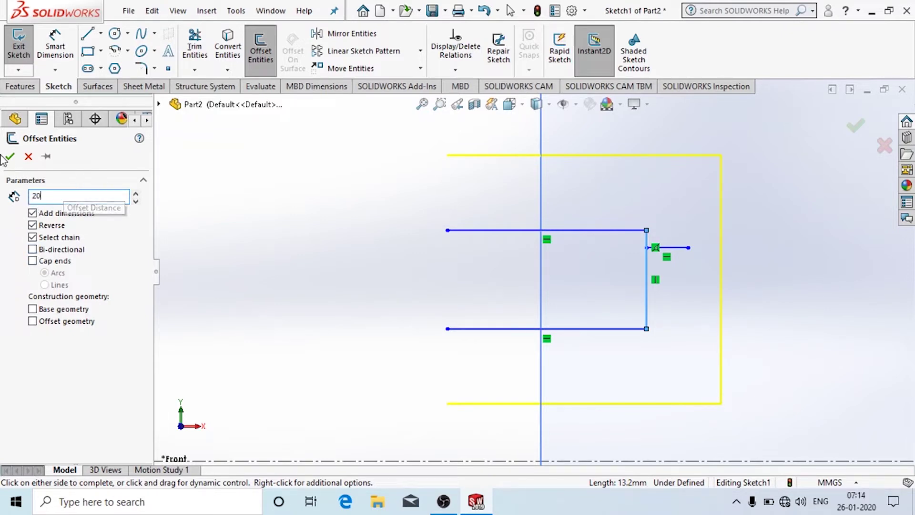
key("Return")
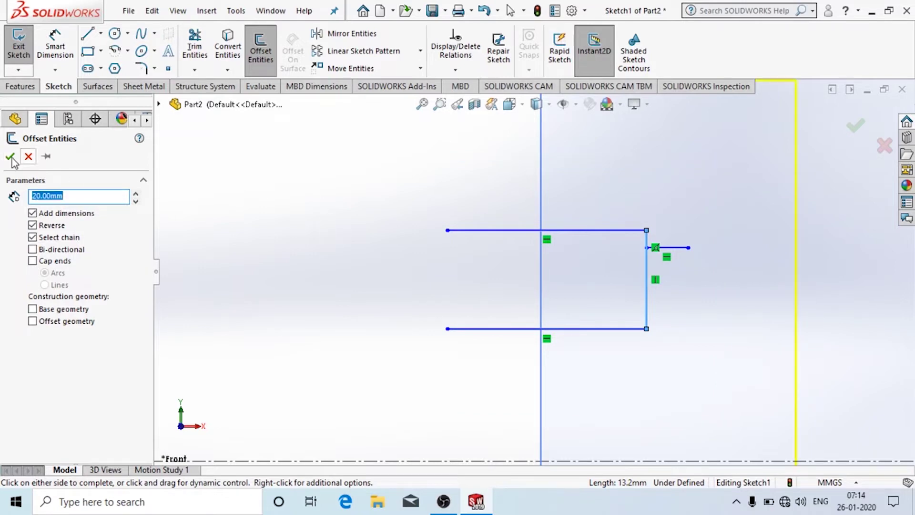
left_click(10, 156)
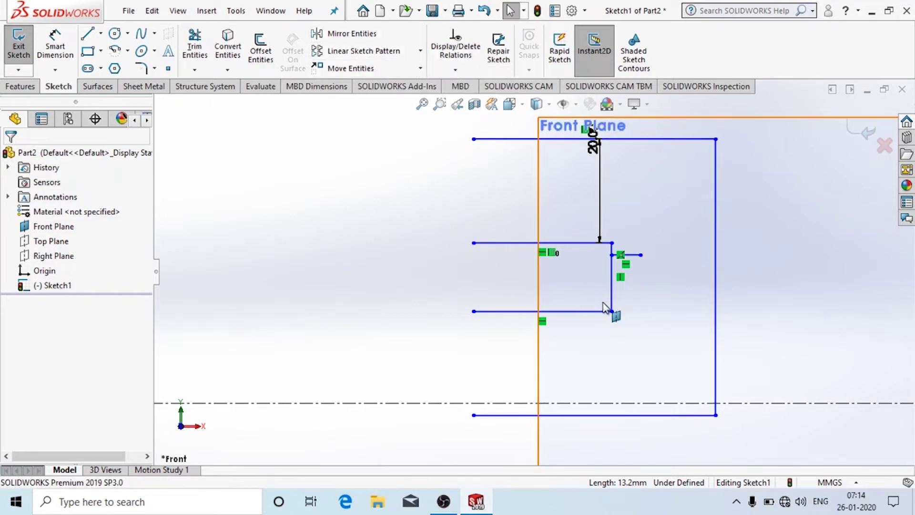
- Sketch a circle about 90 mm in diameter overlapping the upper-right corner of the 80 × 50 mm rectangle
scroll(407, 278, "up", 6)
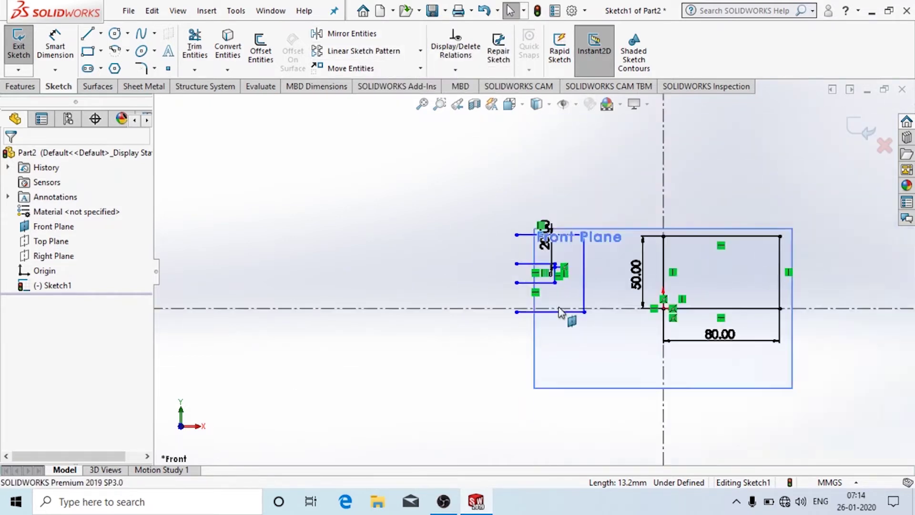
scroll(789, 301, "down", 6)
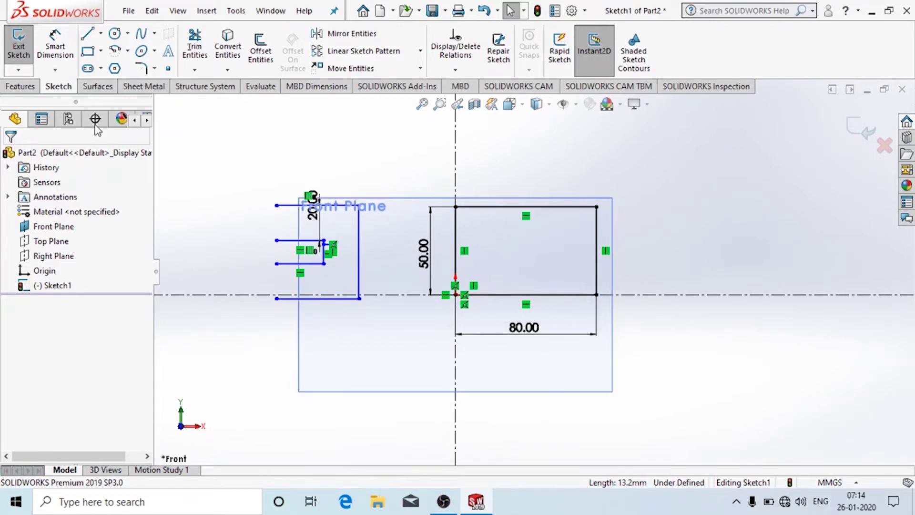
left_click(115, 33)
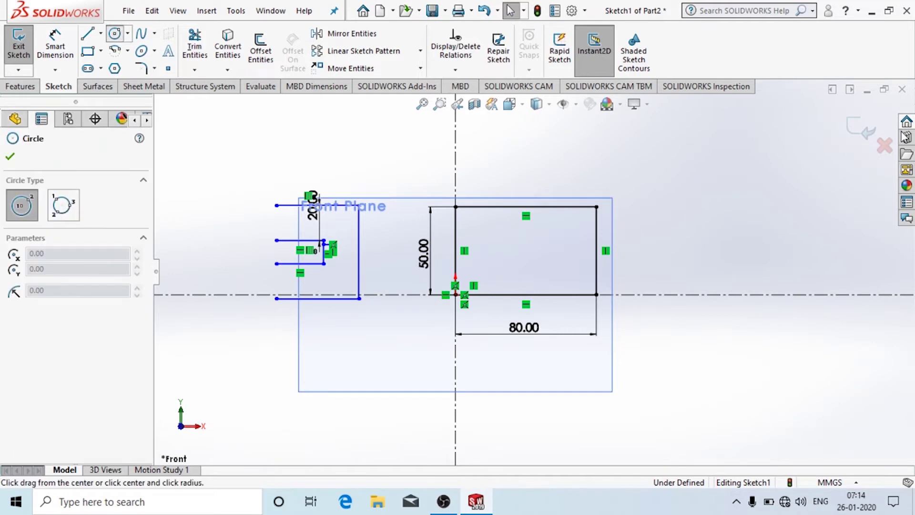
left_click(627, 175)
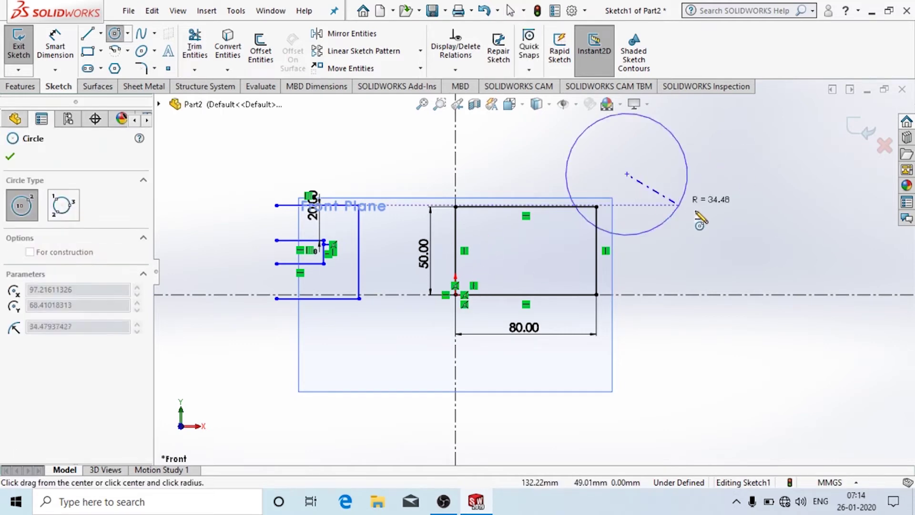
left_click(696, 214)
key("Escape")
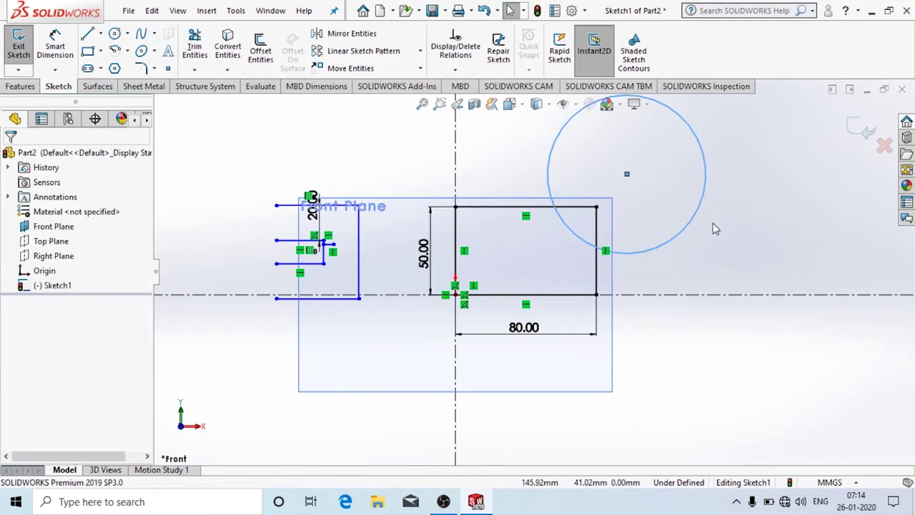
- Mirror the circle and the inner open profile's two horizontal lines about the horizontal construction line, keeping the originals
left_click(690, 295)
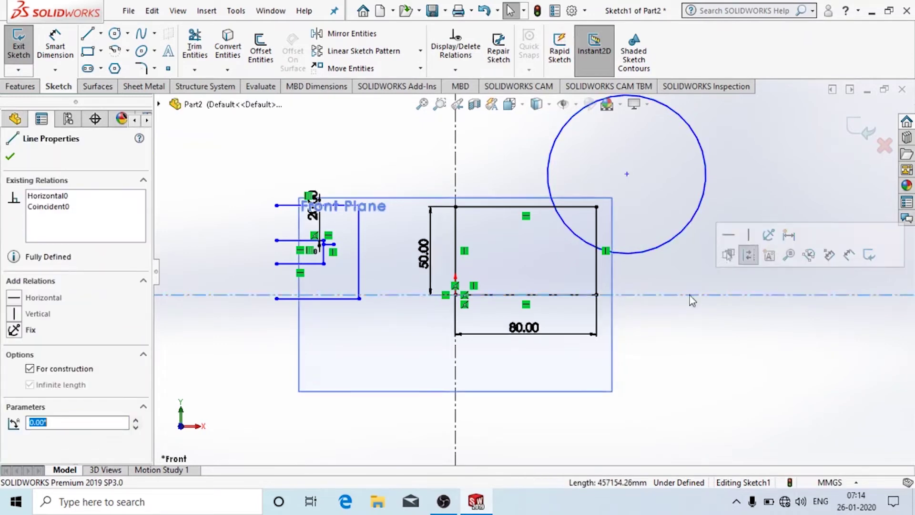
left_click(733, 161)
left_click(701, 171)
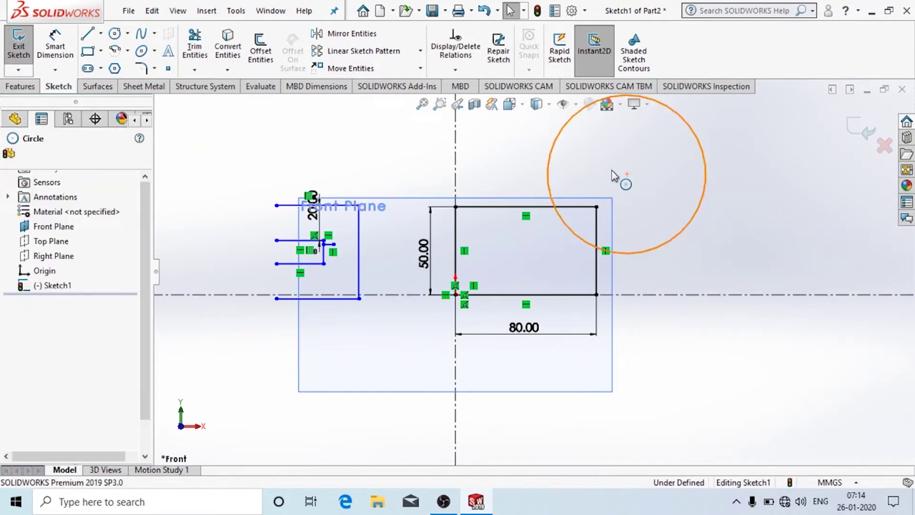
left_click(362, 34)
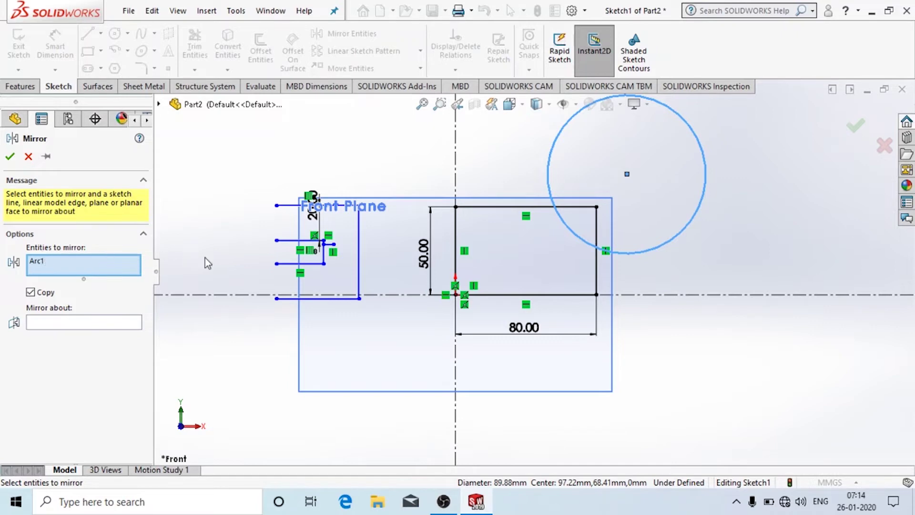
left_click(297, 263)
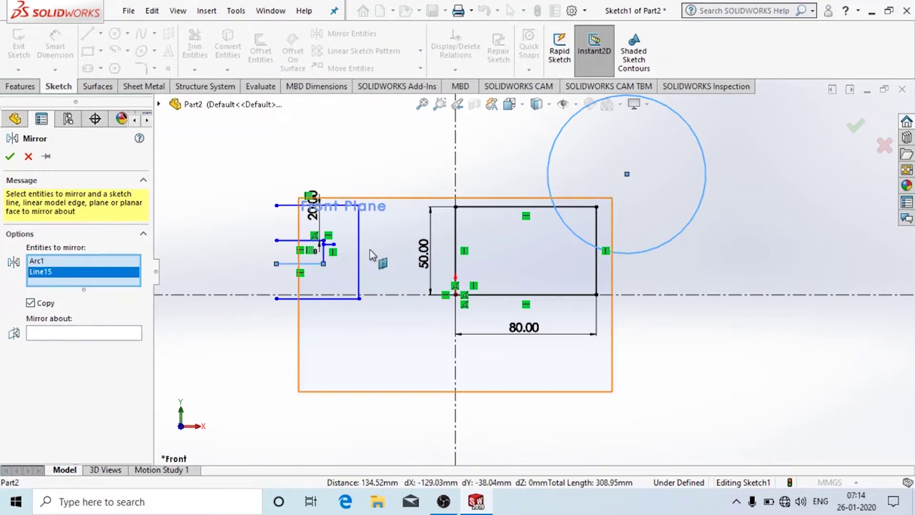
left_click(294, 242)
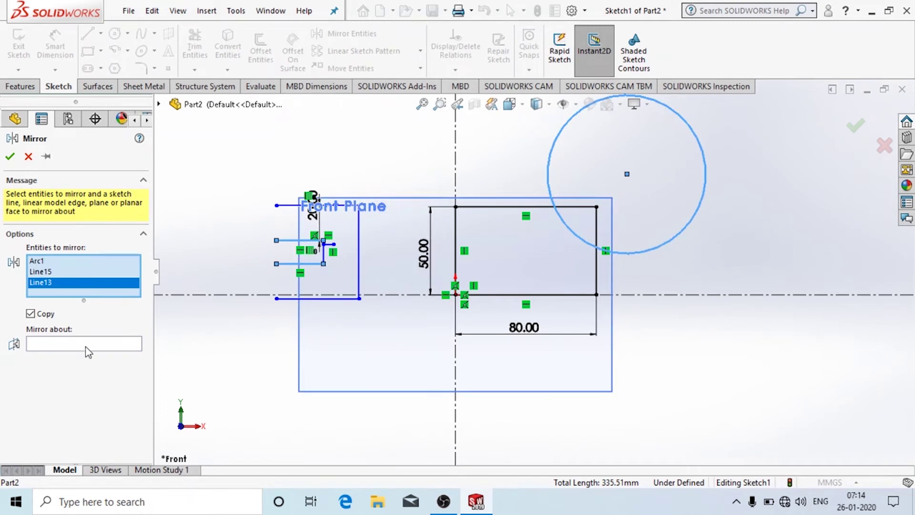
left_click(61, 345)
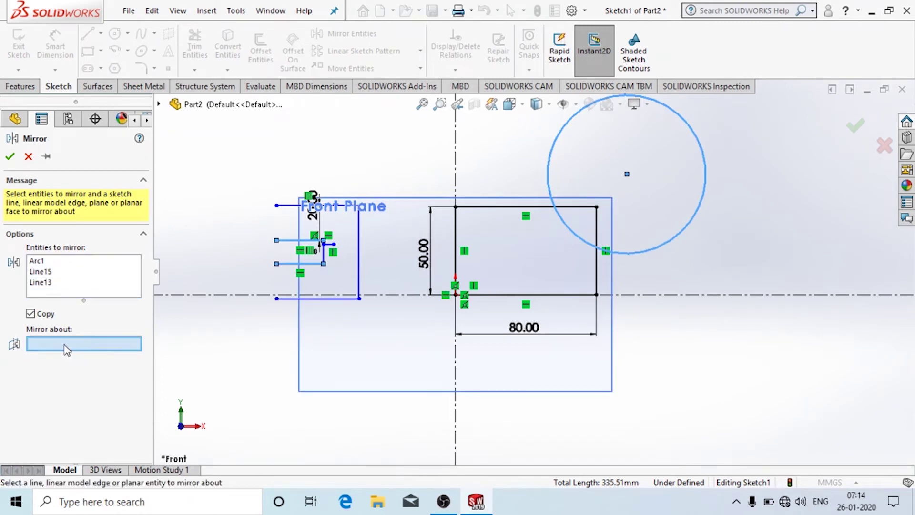
left_click(185, 295)
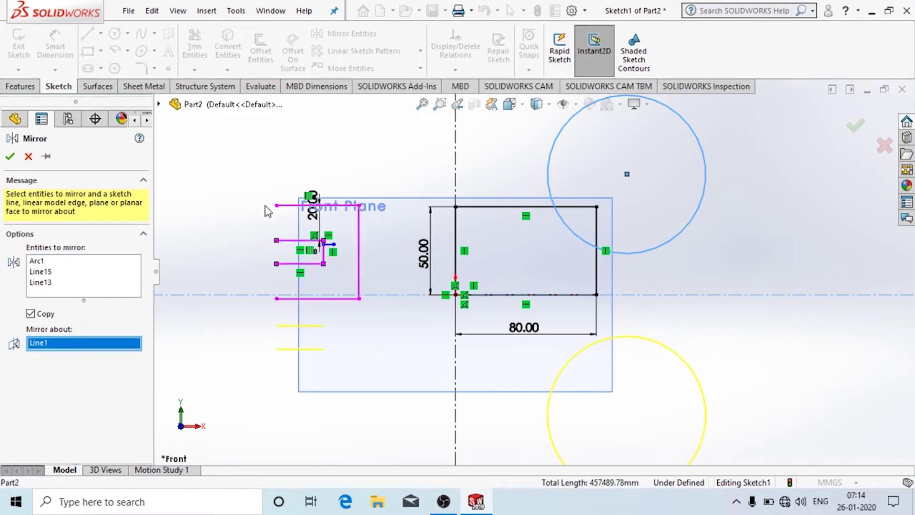
left_click(10, 159)
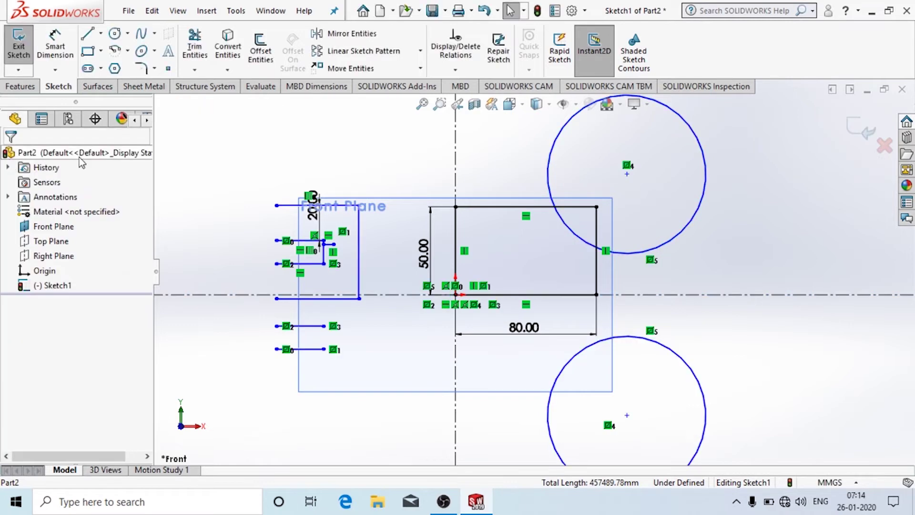
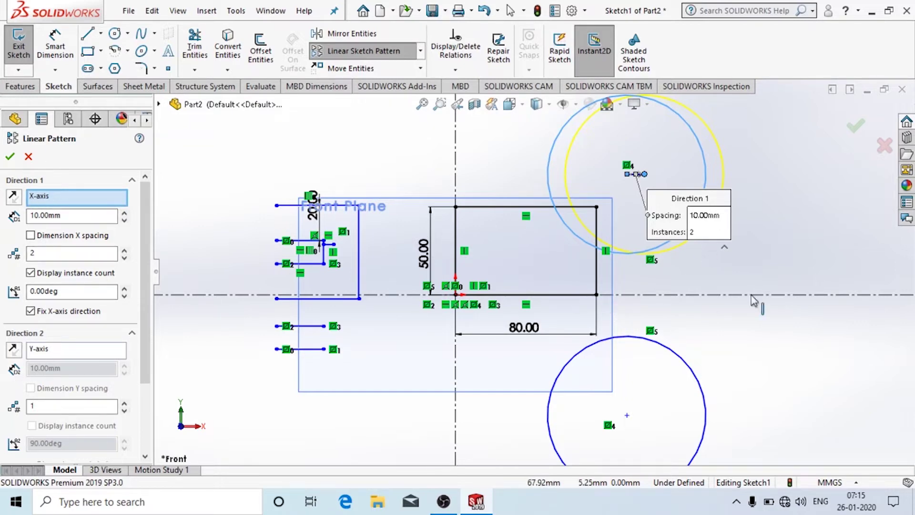
- Set the circle's linear pattern along the X-axis to 4 instances spaced 40 mm apart
left_click(84, 200)
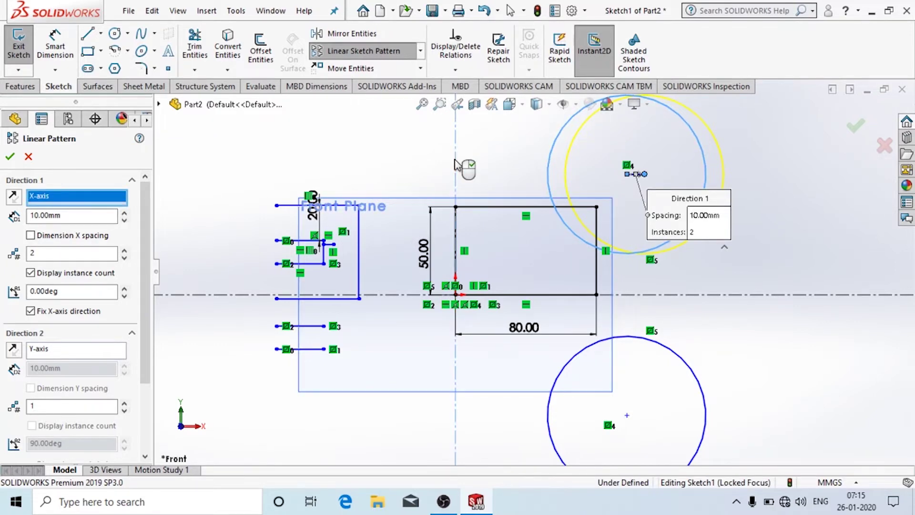
left_click(48, 352)
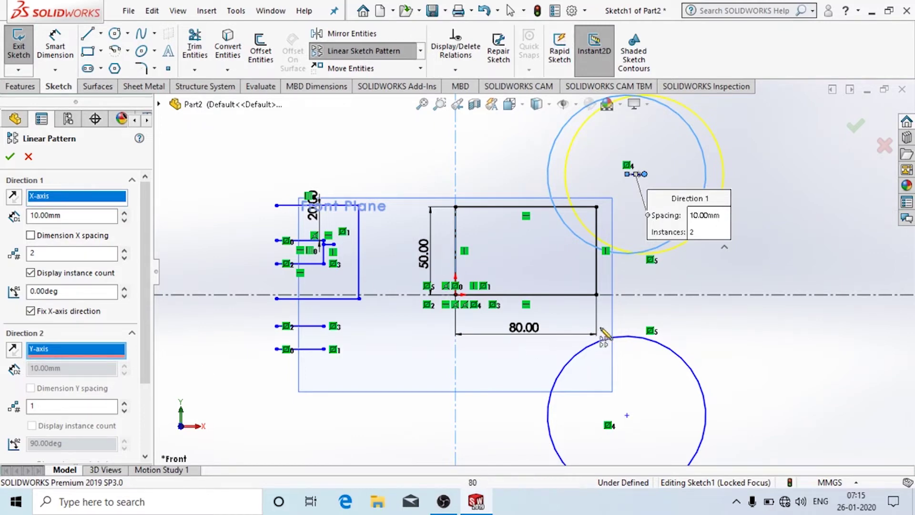
left_click_drag(61, 216, 2, 215)
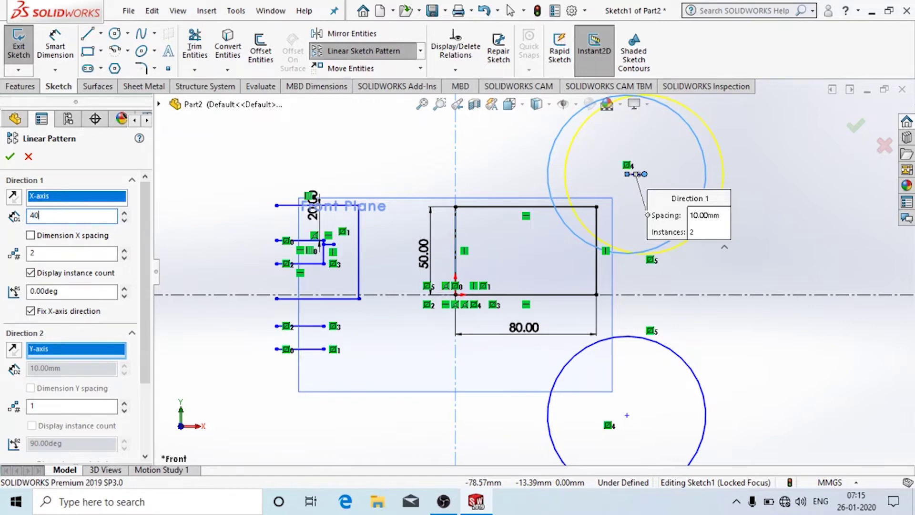
type("40")
left_click(61, 255)
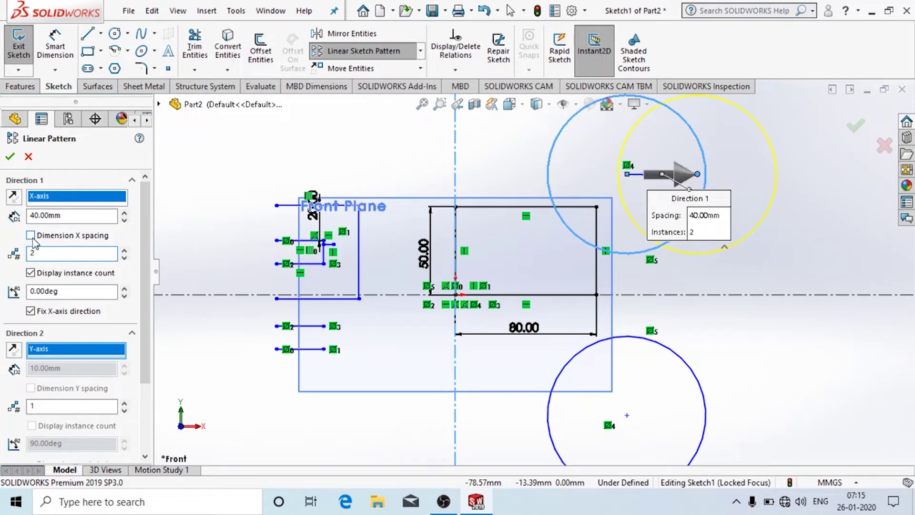
left_click(33, 240)
left_click(34, 240)
left_click(41, 406)
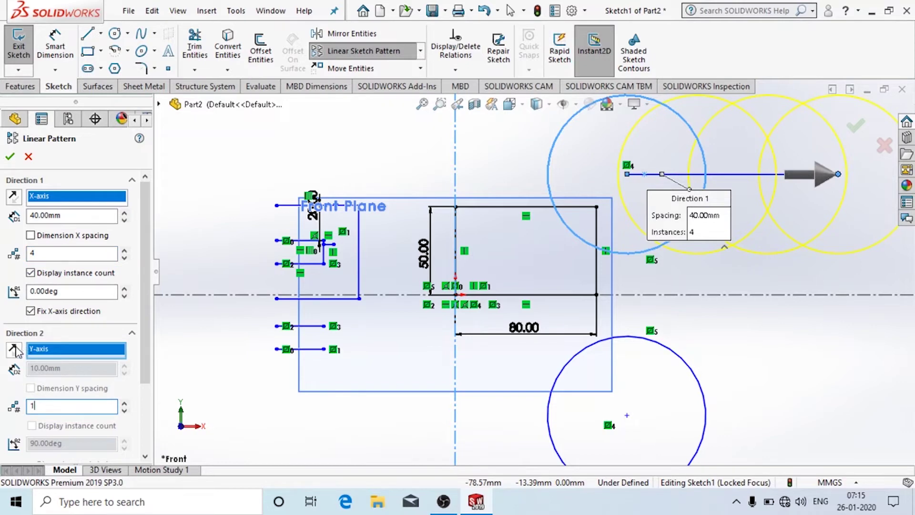
left_click(86, 291)
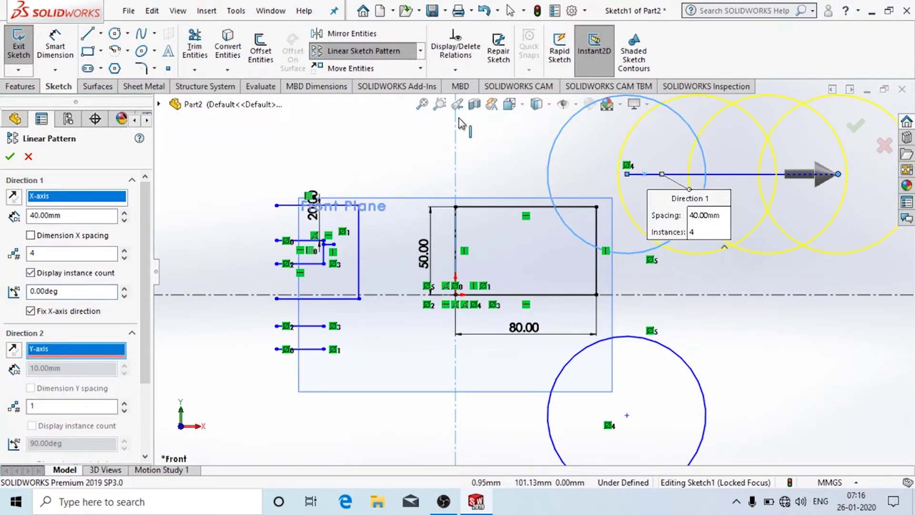
scroll(474, 273, "up", 2)
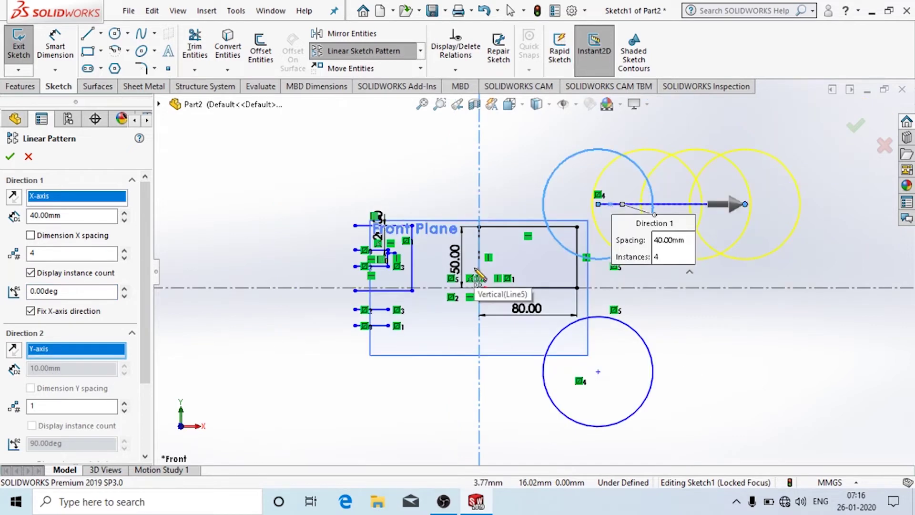
scroll(862, 219, "down", 2)
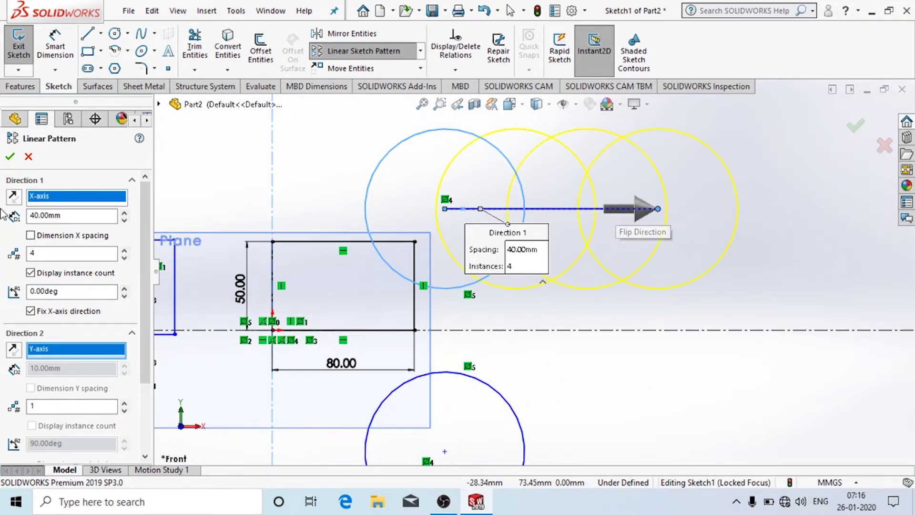
- Reverse the pattern's X direction and flip it back, and enable the X spacing dimension
left_click(14, 198)
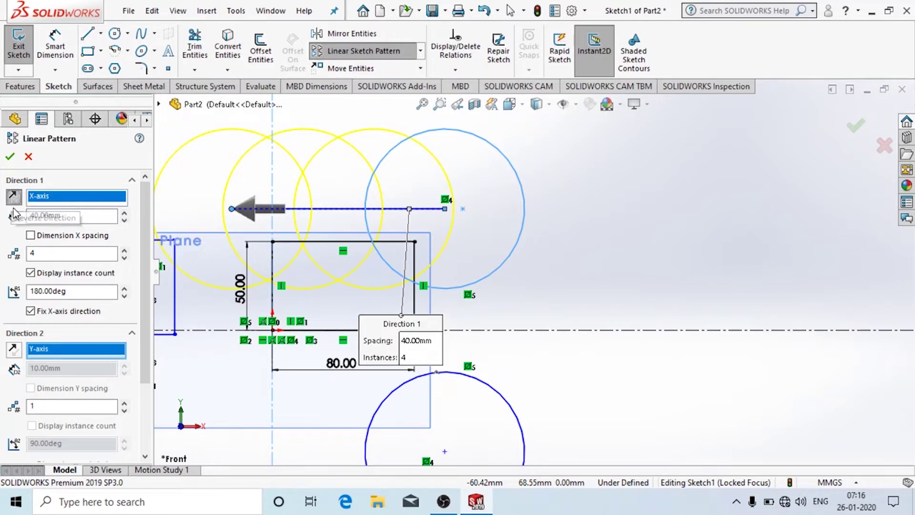
left_click(31, 236)
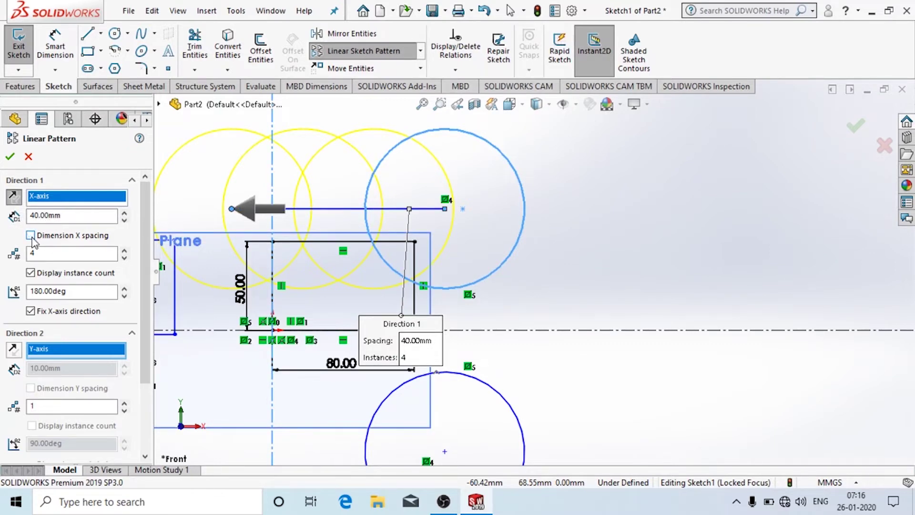
left_click(13, 198)
scroll(500, 229, "down", 3)
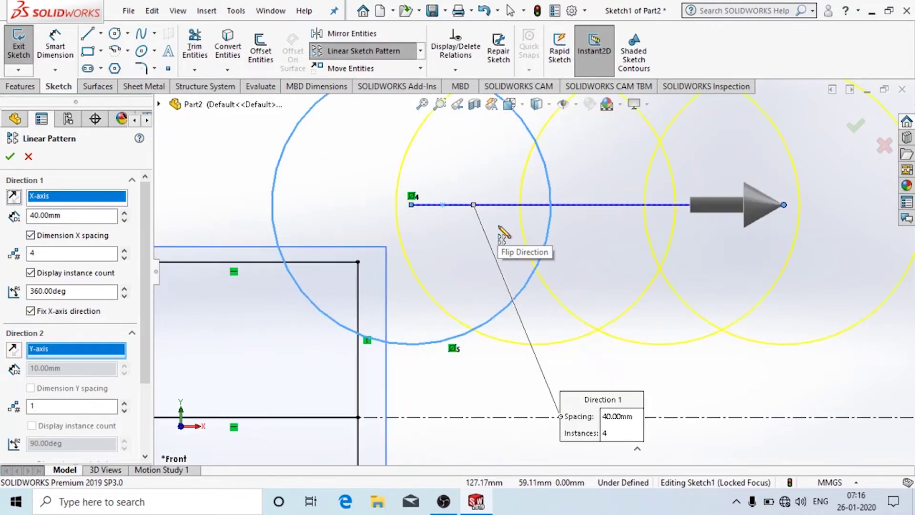
scroll(502, 234, "up", 4)
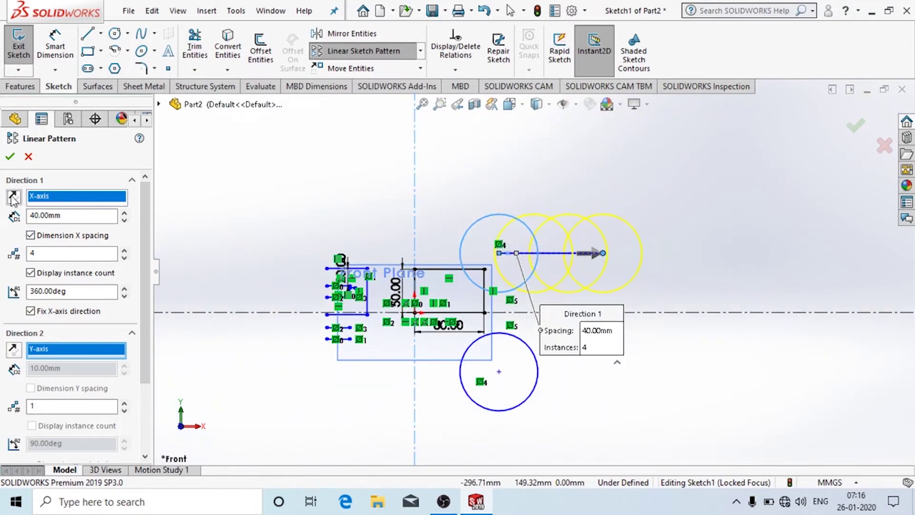
scroll(94, 333, "down", 3)
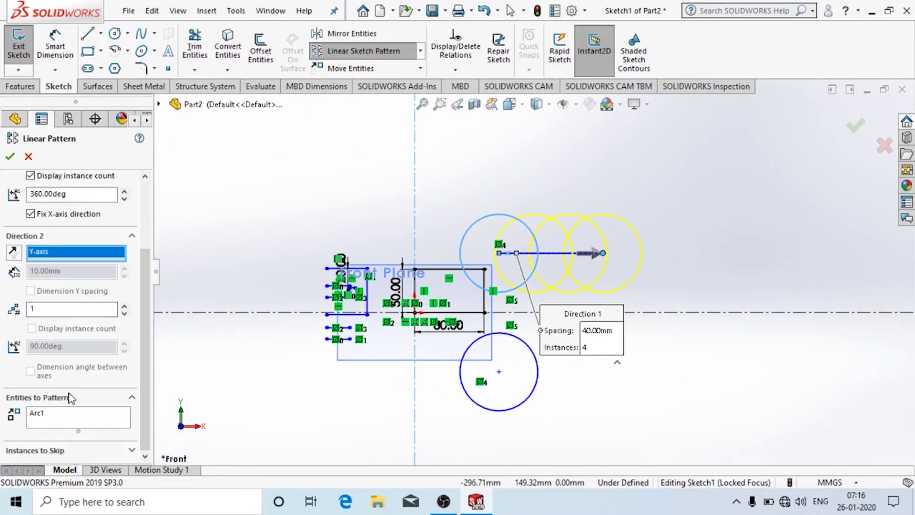
- Add the mirrored lower circle to the entities to pattern and accept the linear pattern
left_click(67, 423)
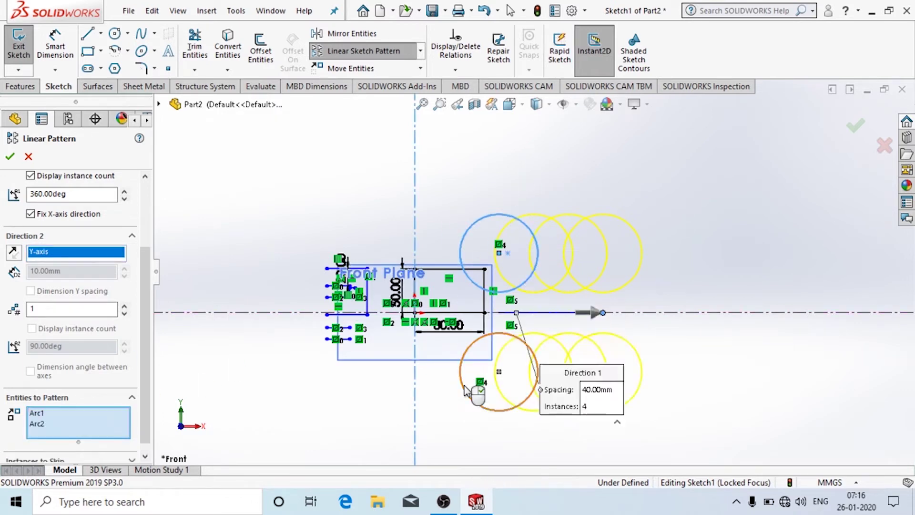
left_click(472, 392)
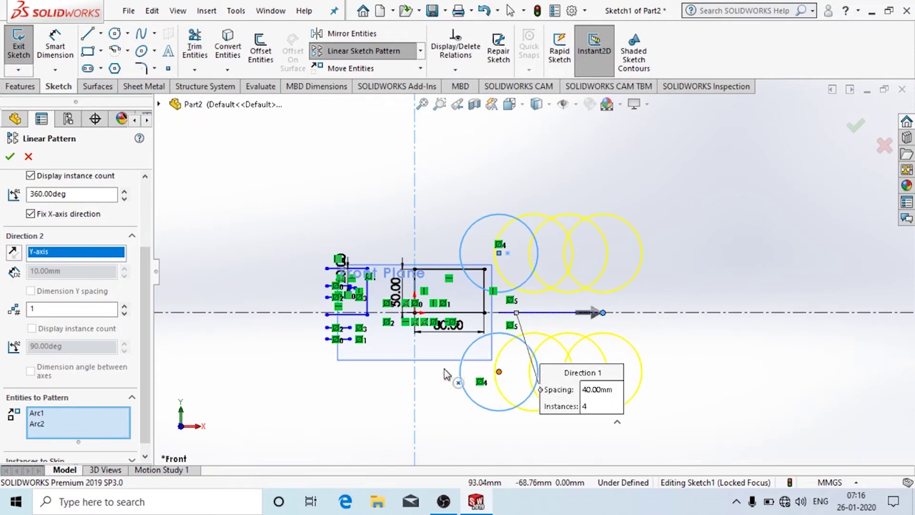
left_click(43, 256)
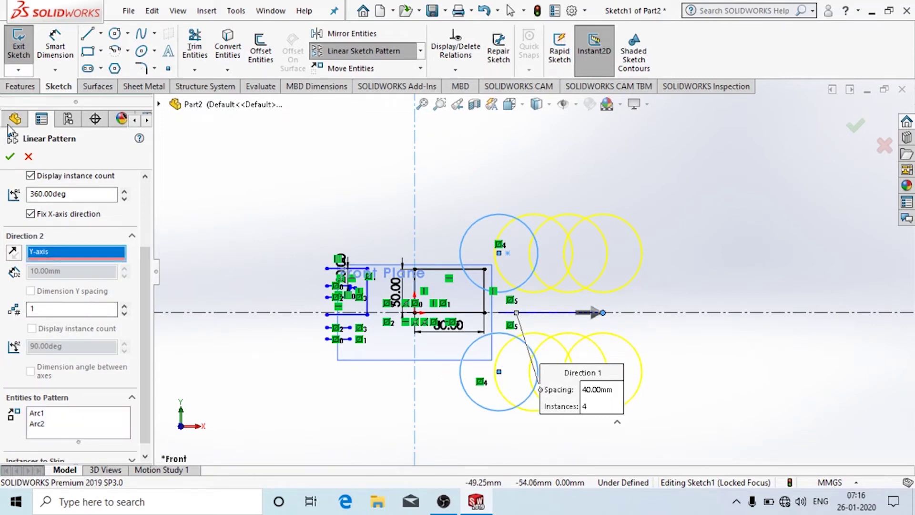
left_click(12, 156)
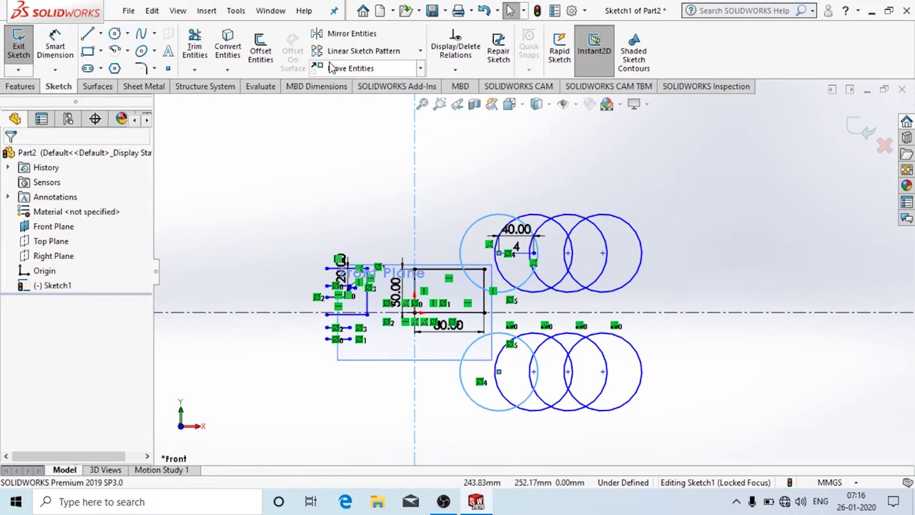
- Move both patterned circle rows with Move Entities so the rows' rightmost circles cross the vertical construction line
left_click(419, 69)
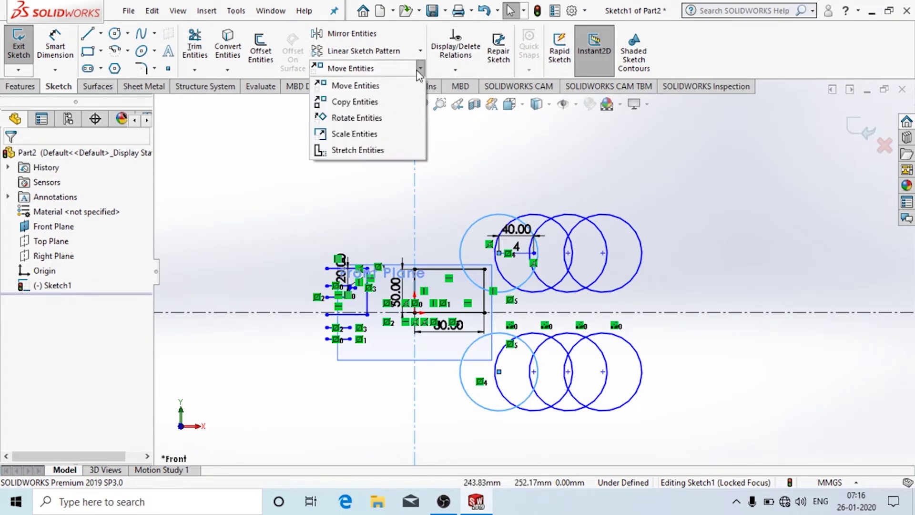
left_click(411, 84)
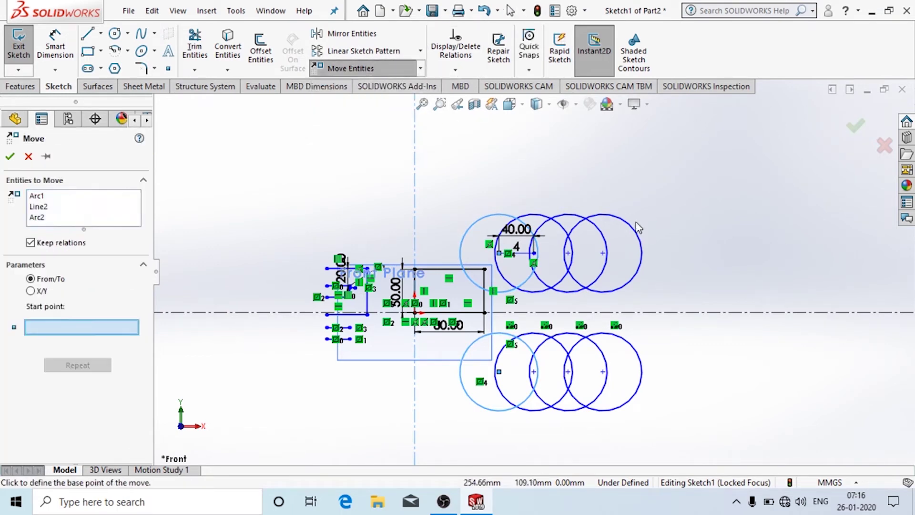
left_click(729, 225)
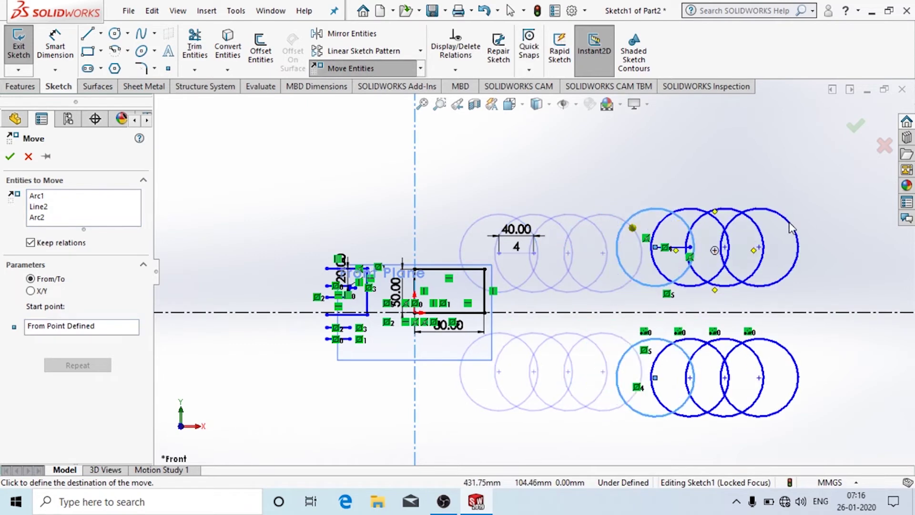
left_click(415, 129)
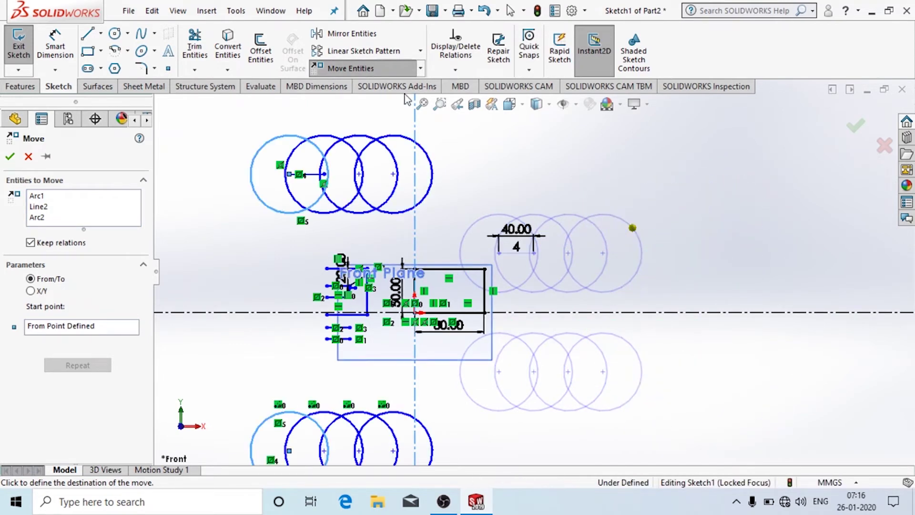
left_click(421, 70)
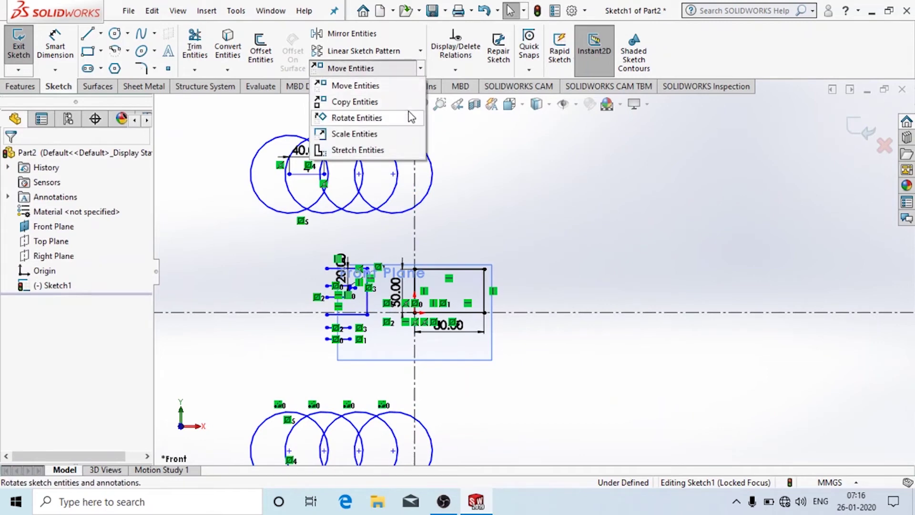
left_click(447, 180)
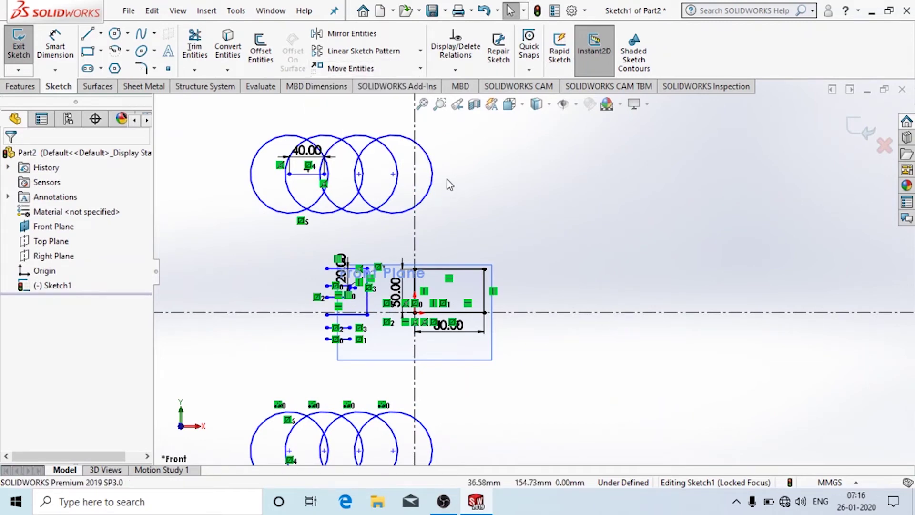
left_click(424, 69)
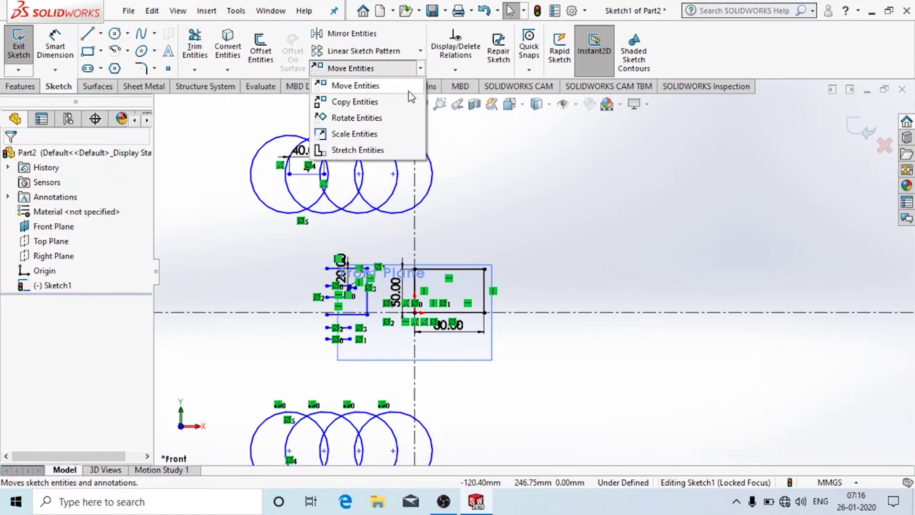
left_click(431, 191)
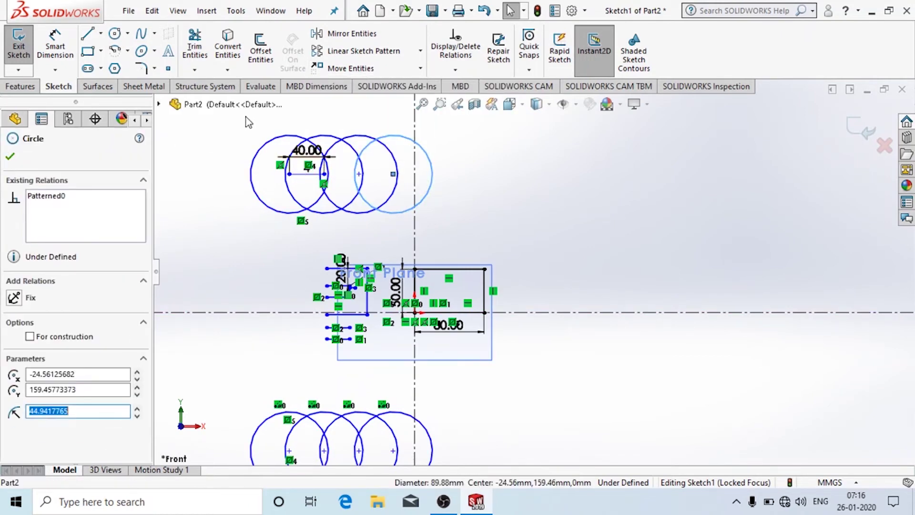
- Delete all circles, rectangles, profiles and dimensions from the sketch, keeping only the two construction lines
left_click_drag(241, 115, 550, 448)
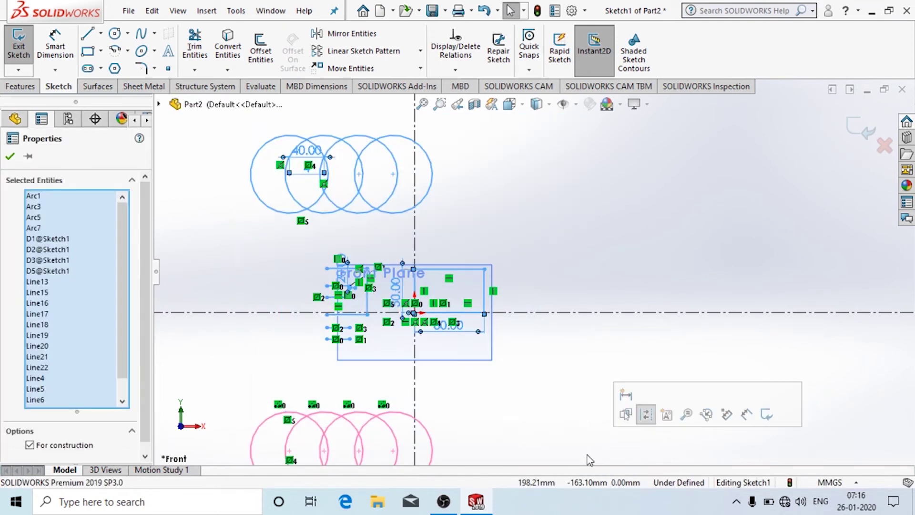
key("Delete")
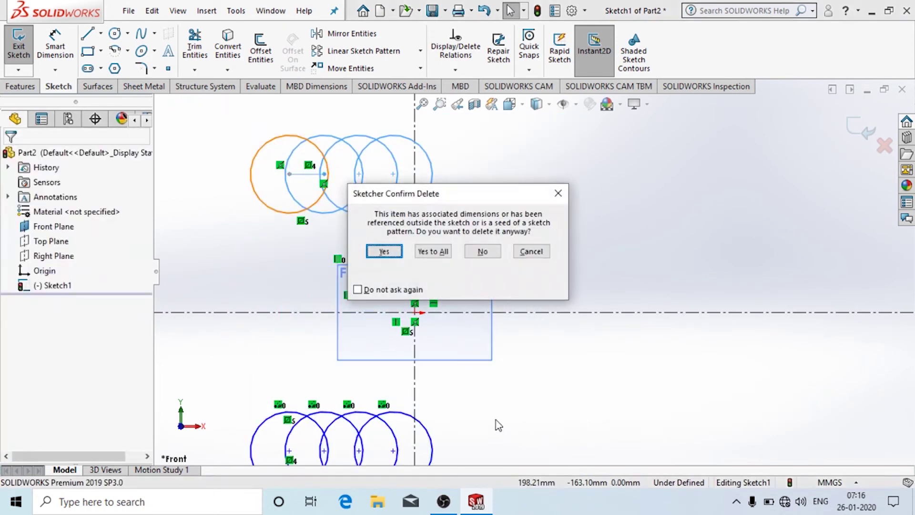
left_click(380, 252)
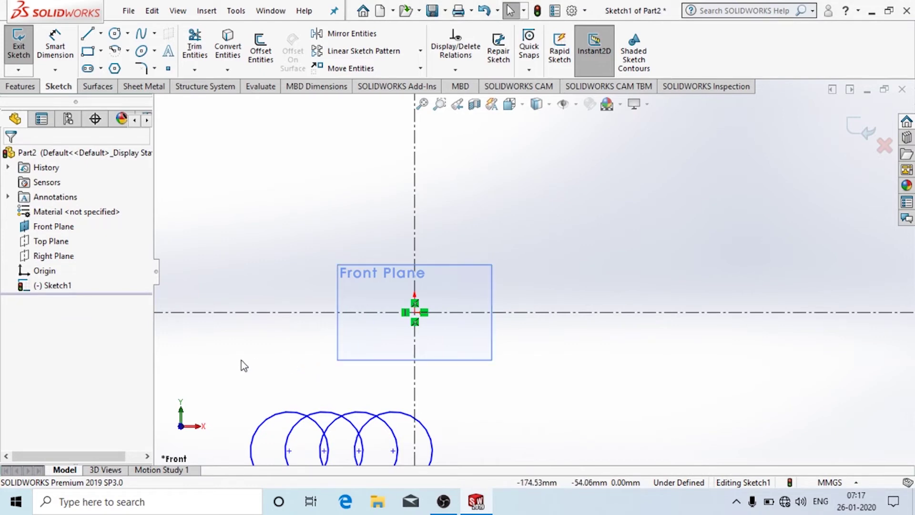
left_click_drag(242, 361, 598, 514)
key("Delete")
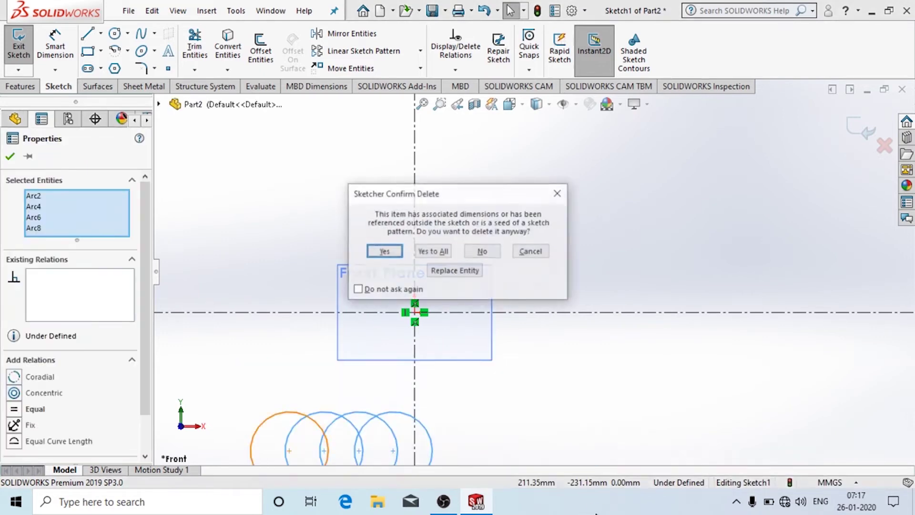
left_click(381, 253)
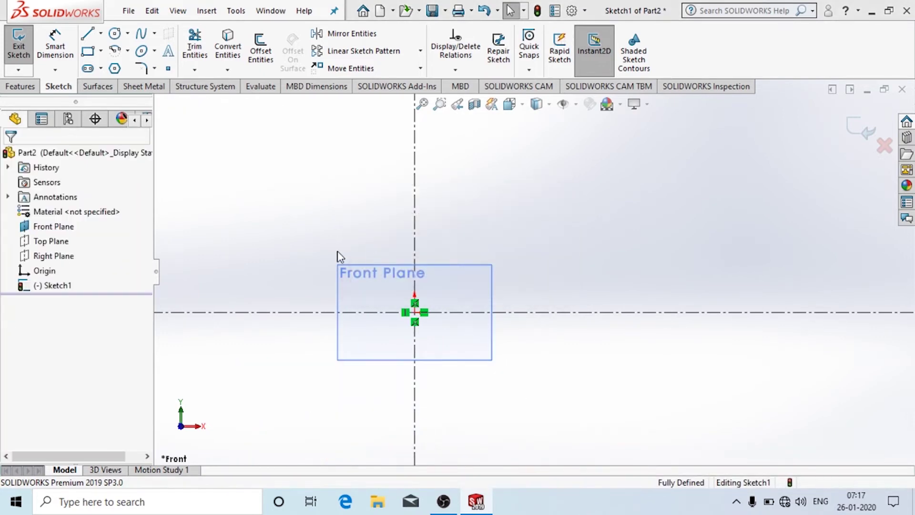
- Sketch a corner rectangle about 197 mm wide from the origin, above the horizontal construction line and right of the vertical one
left_click(94, 51)
left_click(415, 312)
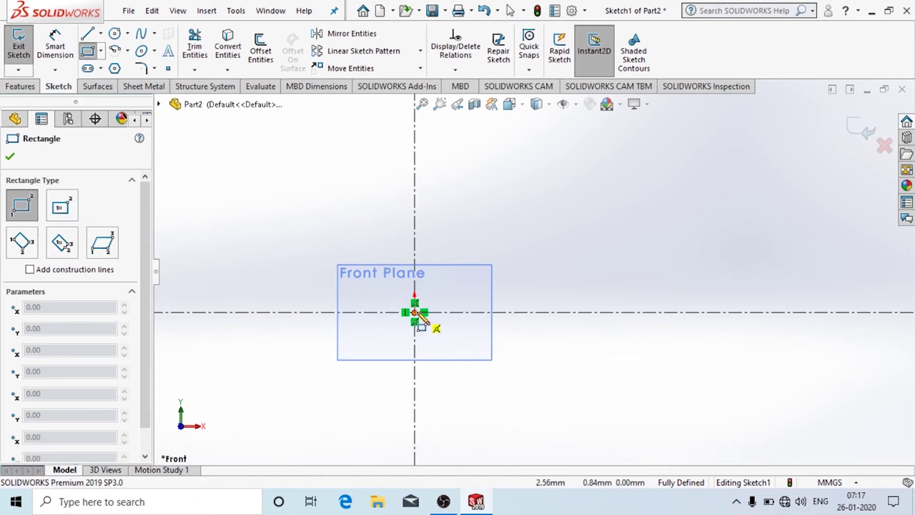
left_click(585, 208)
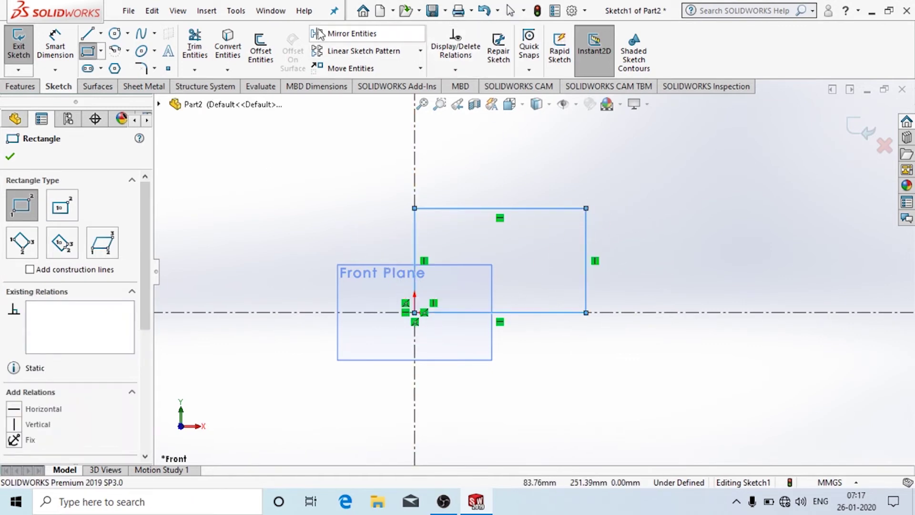
- Dimension the rectangle's bottom edge and set its length to 200 mm
left_click(55, 46)
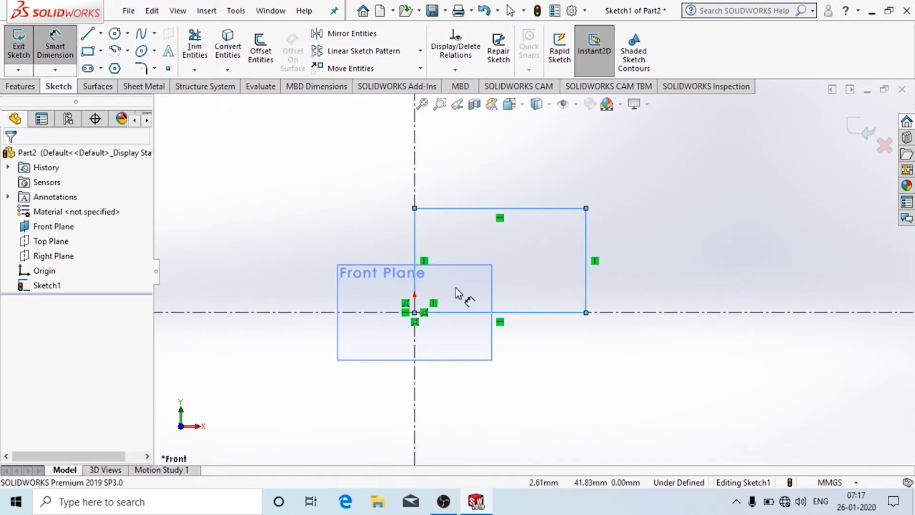
left_click(477, 313)
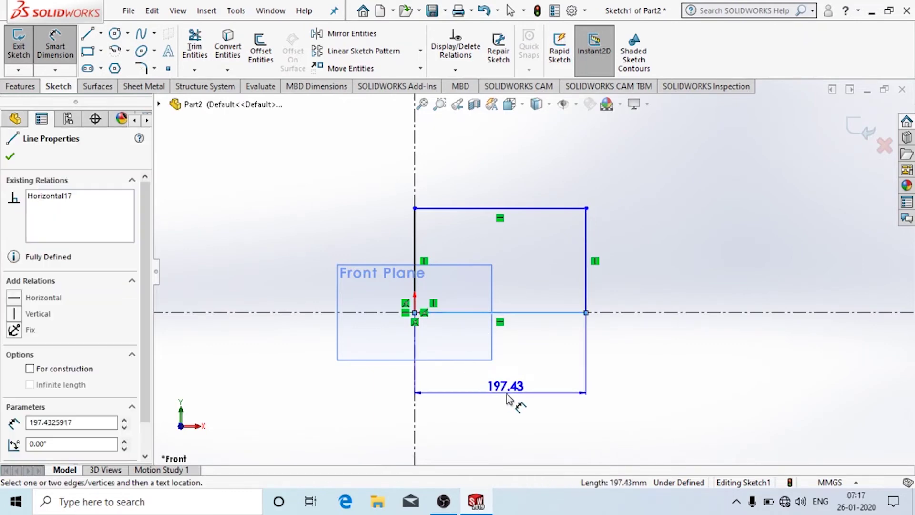
left_click(510, 399)
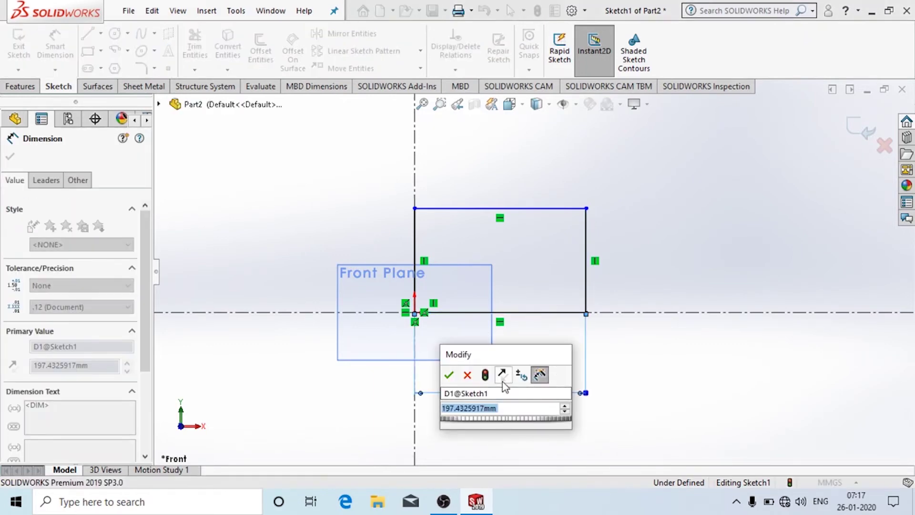
type("200")
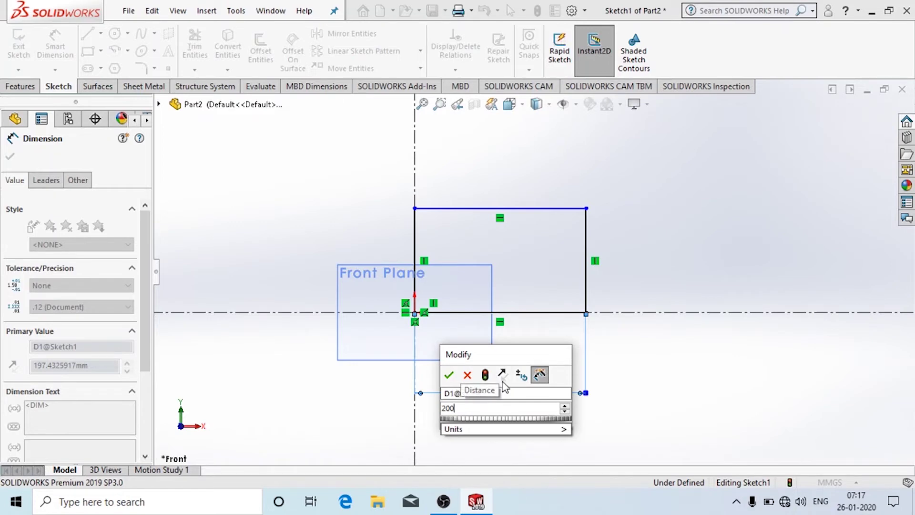
key("Return")
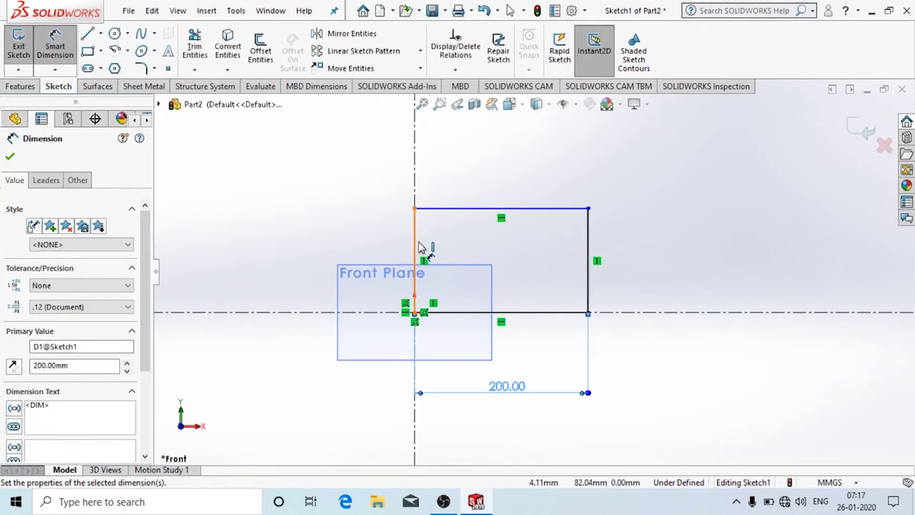
- Dimension the rectangle's left edge and set its length to 100 mm, choosing millimetres as the unit
left_click(415, 254)
left_click(357, 255)
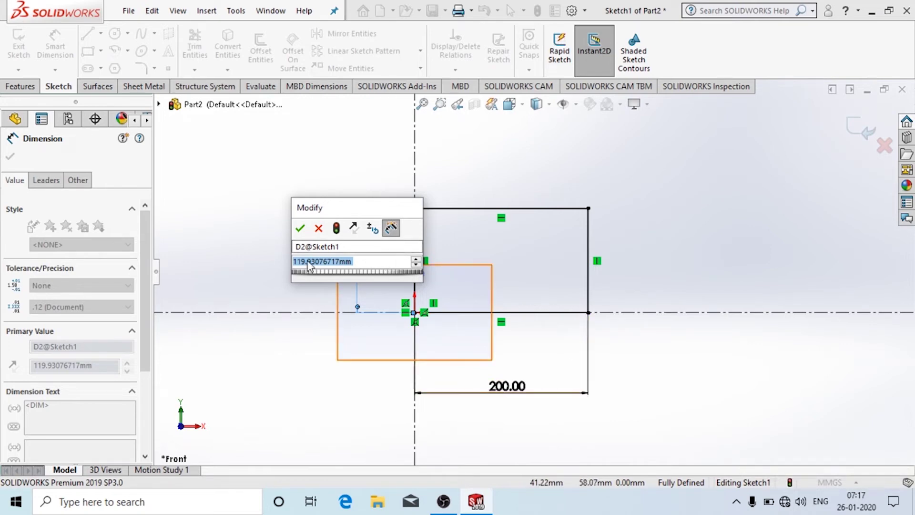
type("23")
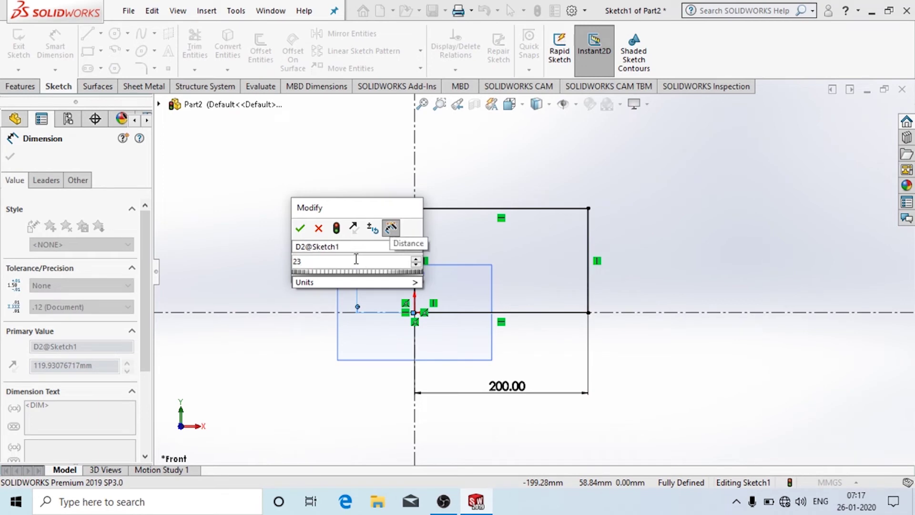
key("BackSpace")
key("BackSpace")
type("100")
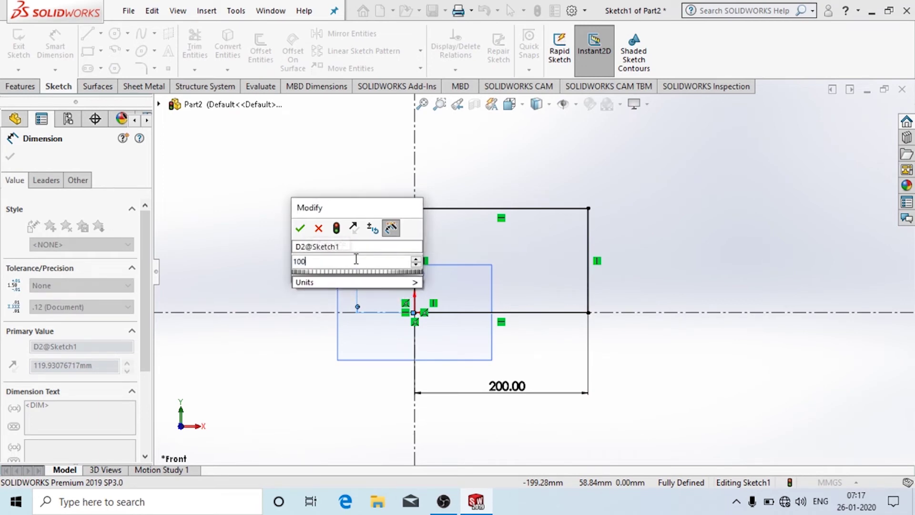
left_click(371, 284)
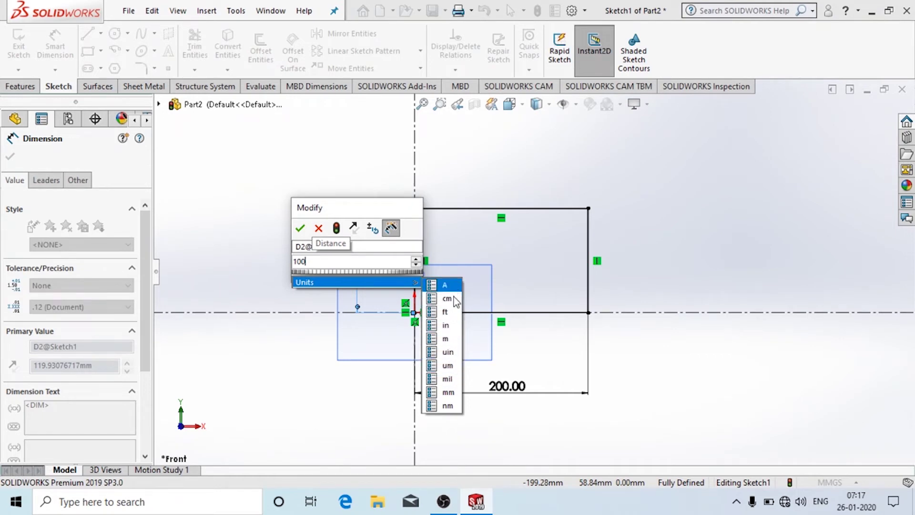
left_click(448, 392)
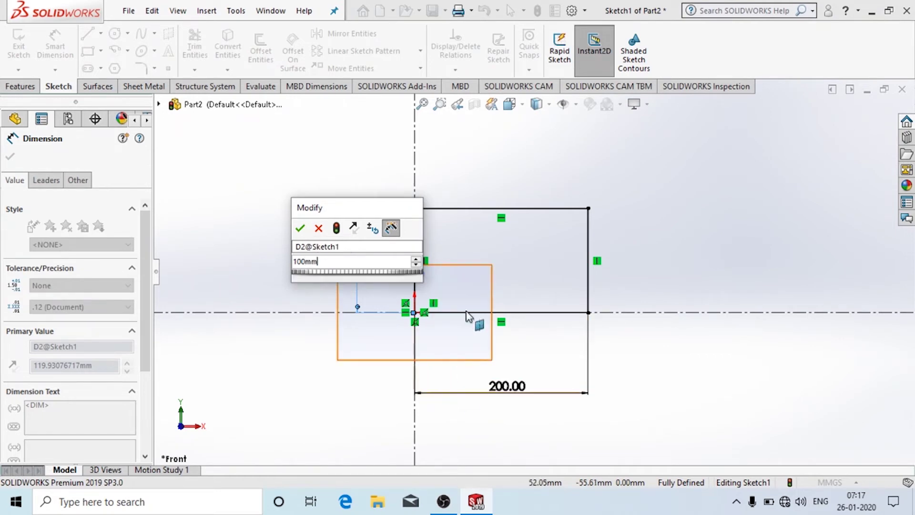
left_click(300, 228)
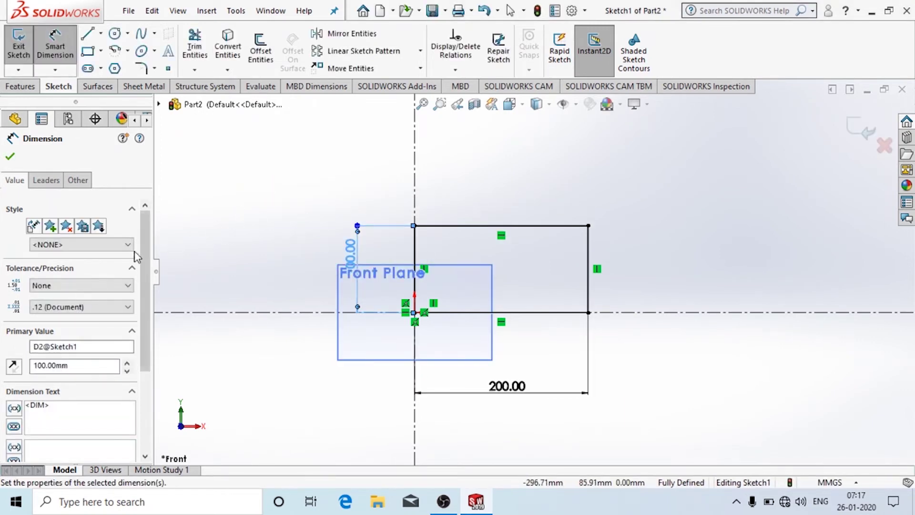
- Review the tolerance types for the rectangle's height dimension, set its precision to .12, and accept the dimension
scroll(146, 276, "down", 1)
left_click_drag(145, 277, 153, 252)
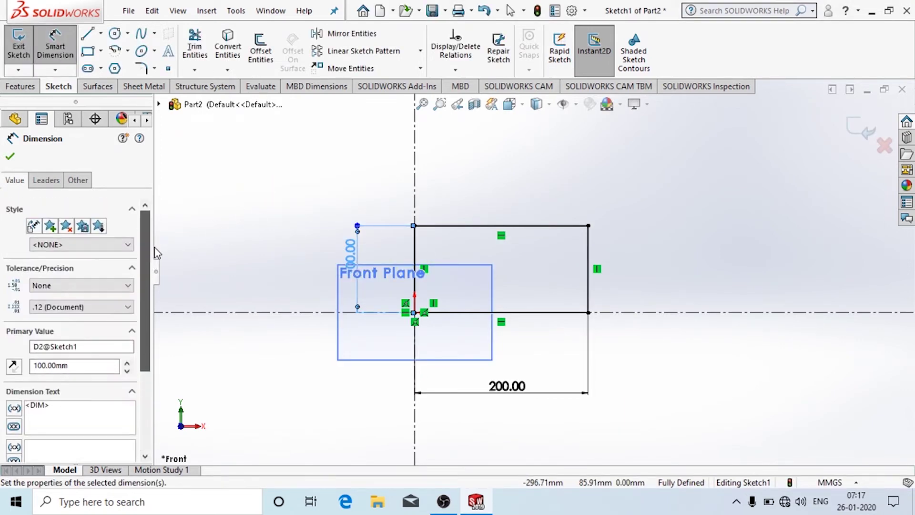
left_click(96, 287)
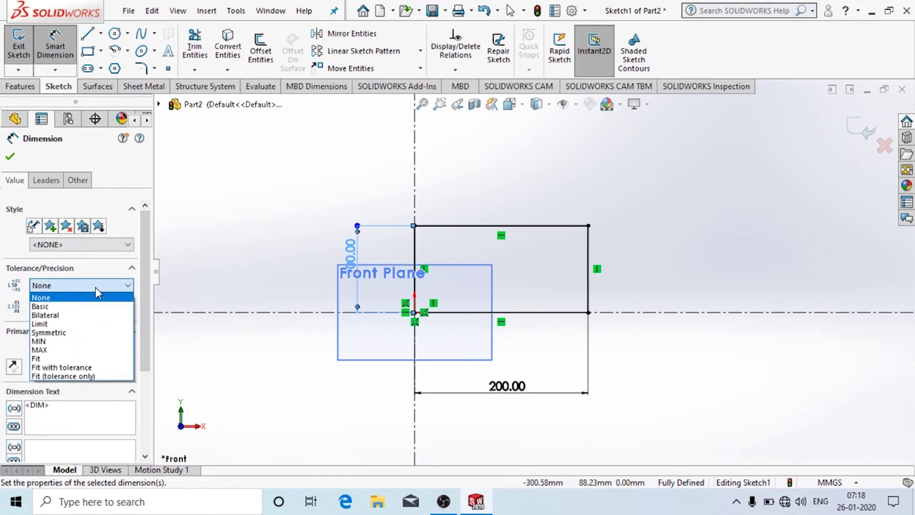
left_click(95, 286)
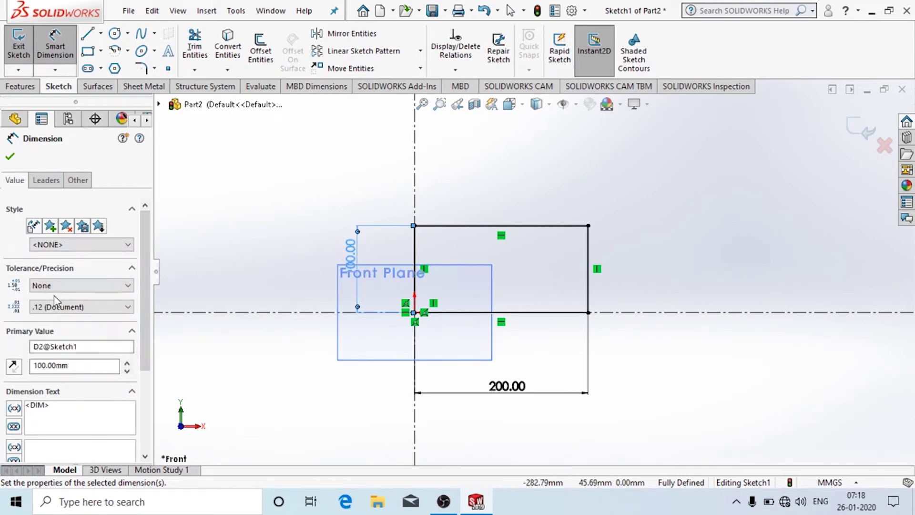
left_click(75, 307)
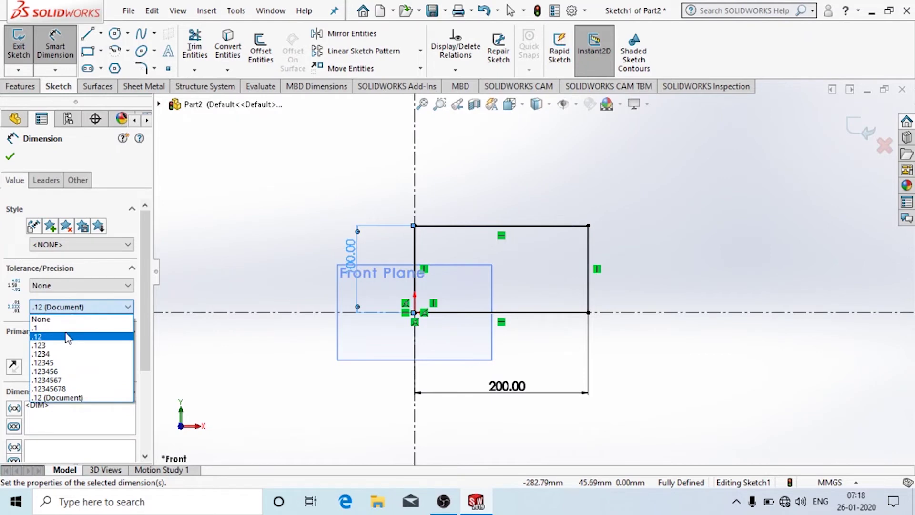
left_click(68, 337)
left_click(76, 307)
left_click(75, 308)
left_click(11, 158)
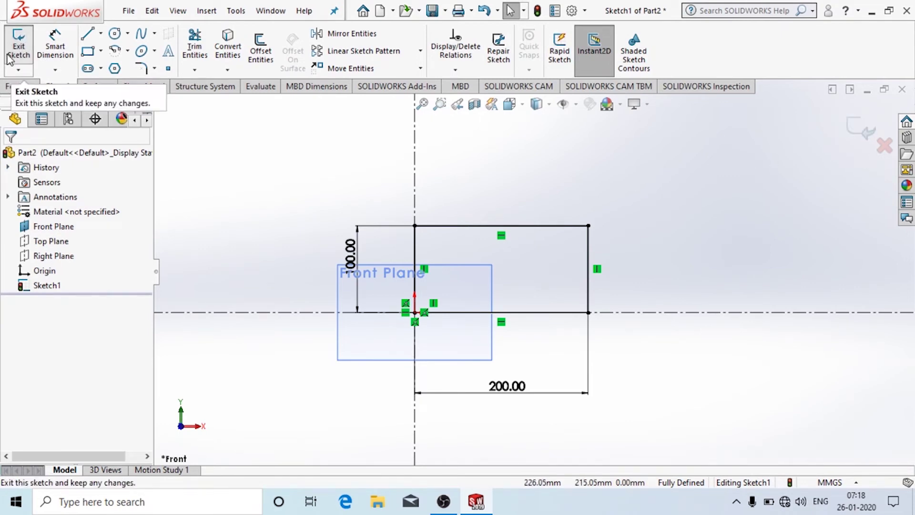
- Exit the rectangle sketch and hide the Front Plane
left_click(20, 45)
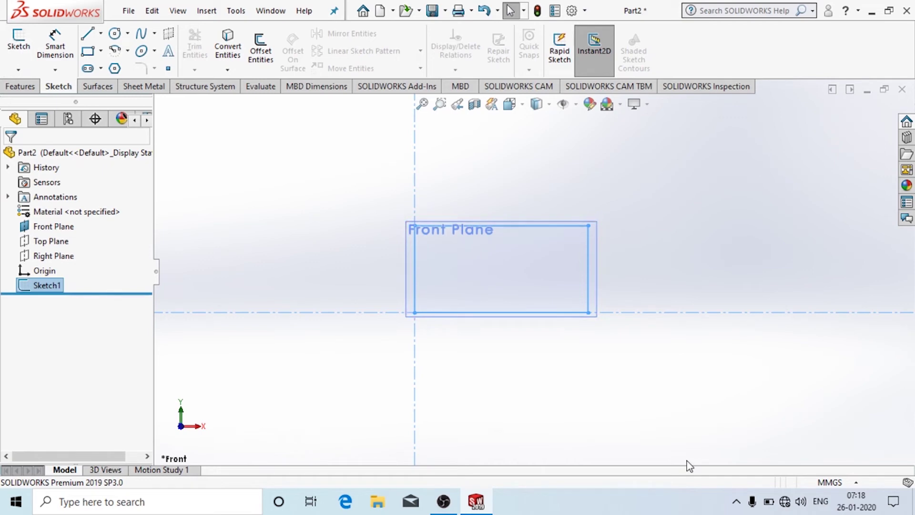
mouse_move(662, 439)
middle_mouse_down()
mouse_move(636, 357)
mouse_move(625, 364)
mouse_move(641, 358)
mouse_move(636, 327)
mouse_move(654, 380)
mouse_move(696, 335)
mouse_move(706, 346)
mouse_move(637, 298)
mouse_move(666, 315)
middle_mouse_up()
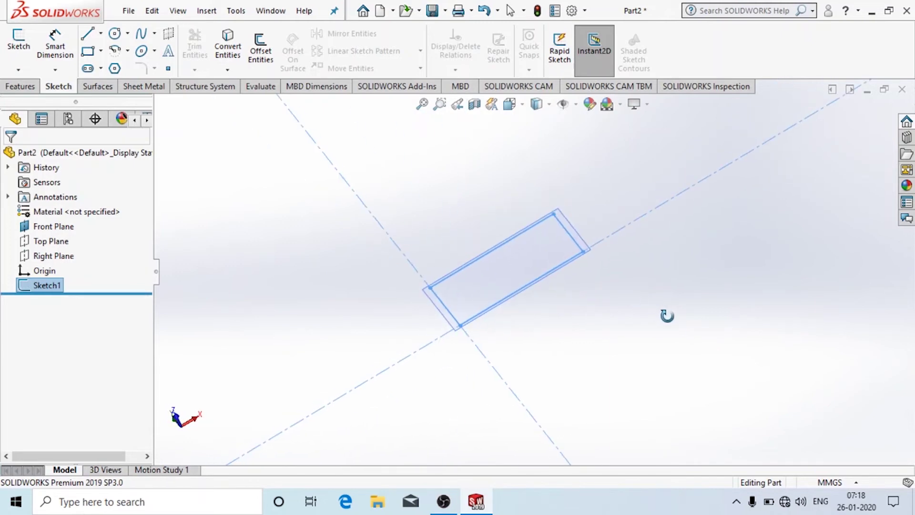
mouse_move(329, 351)
middle_mouse_down()
mouse_move(335, 327)
mouse_move(388, 258)
mouse_move(499, 256)
mouse_move(536, 206)
mouse_move(554, 284)
middle_mouse_up()
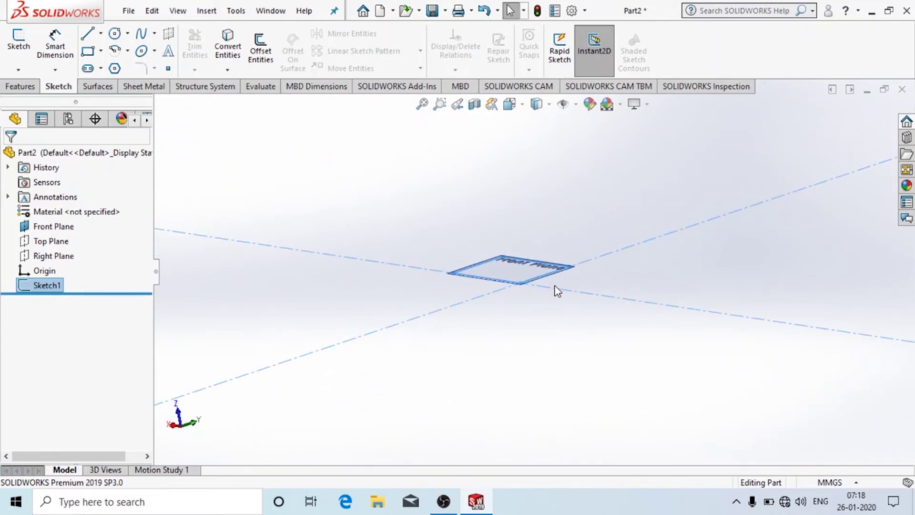
mouse_move(548, 357)
middle_mouse_down()
mouse_move(519, 276)
mouse_move(527, 265)
mouse_move(535, 284)
mouse_move(447, 316)
mouse_move(570, 190)
mouse_move(593, 258)
mouse_move(570, 277)
mouse_move(507, 292)
mouse_move(521, 308)
middle_mouse_up()
left_click(48, 226)
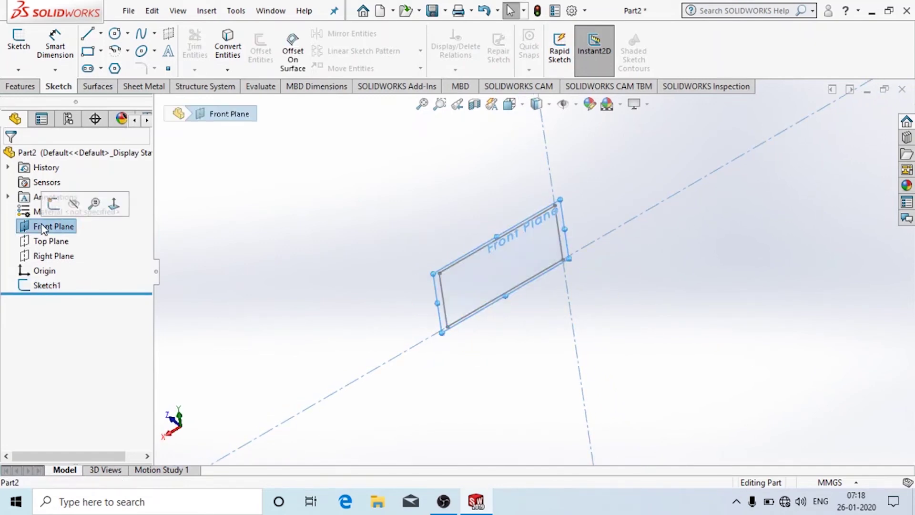
left_click(75, 208)
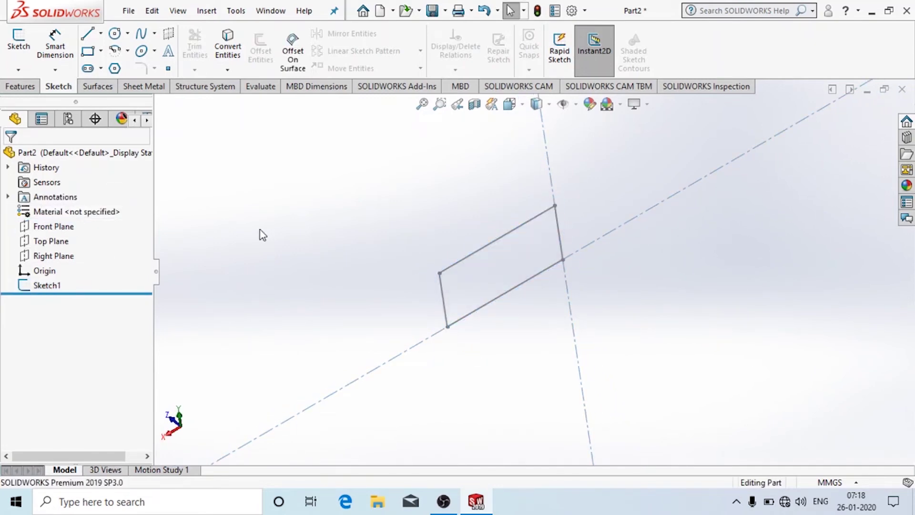
- Start an Extruded Boss/Base from the rectangle and pull its depth to about 434 mm in the reversed direction
left_click(15, 86)
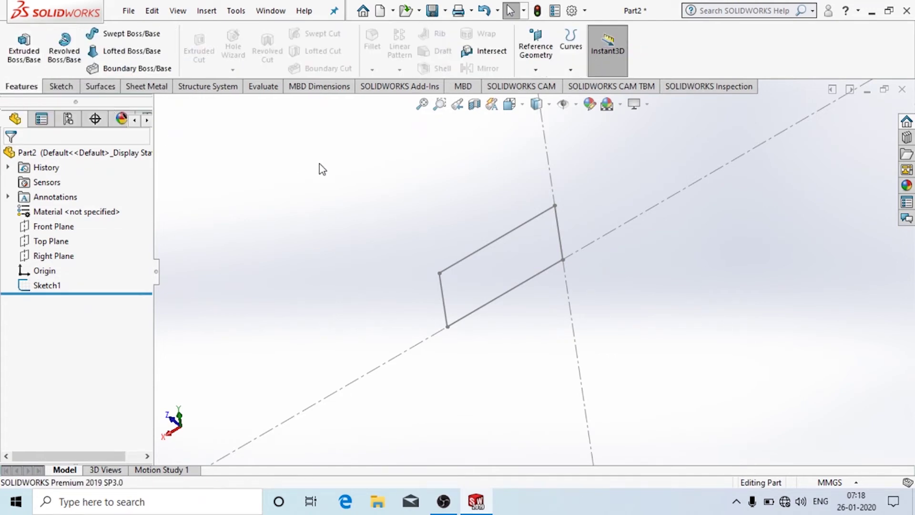
left_click(19, 51)
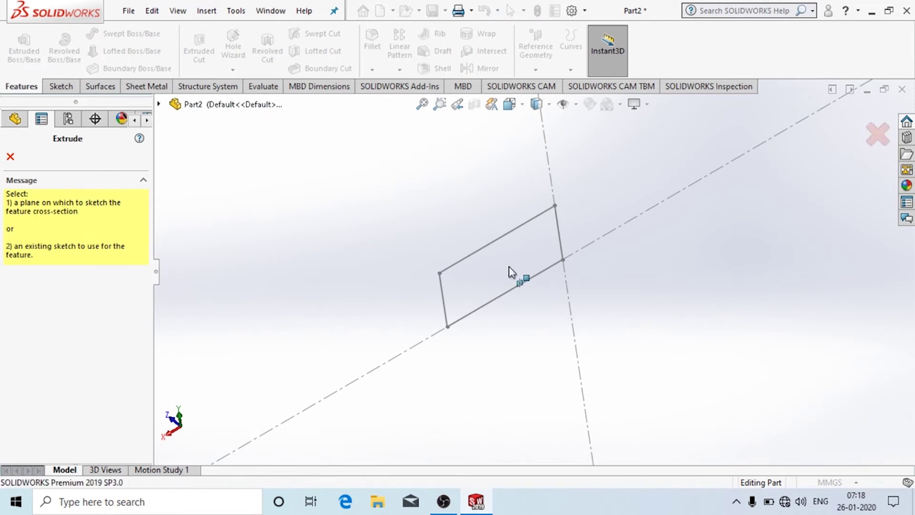
left_click(488, 242)
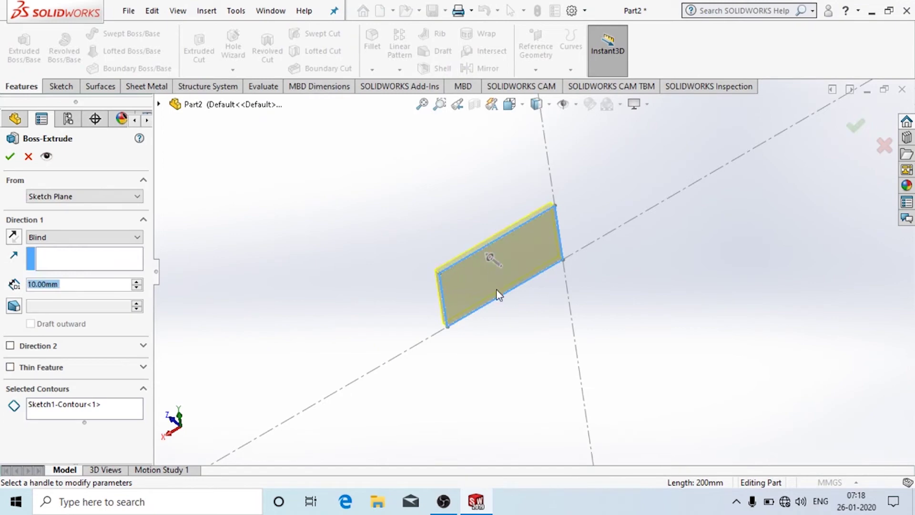
mouse_move(490, 259)
left_mouse_down()
mouse_move(393, 202)
mouse_move(358, 152)
mouse_move(757, 392)
left_mouse_up()
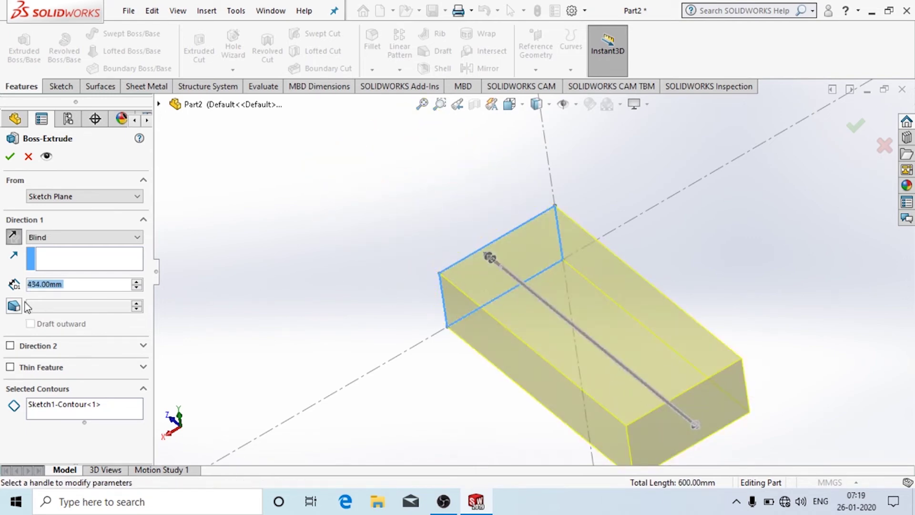
- Set the extrusion's start condition to Offset
left_click(53, 236)
left_click(53, 237)
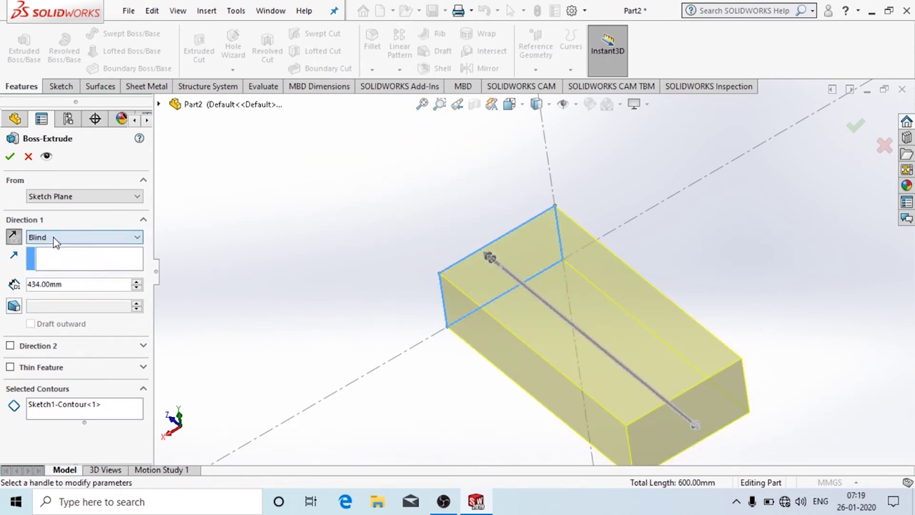
left_click(67, 198)
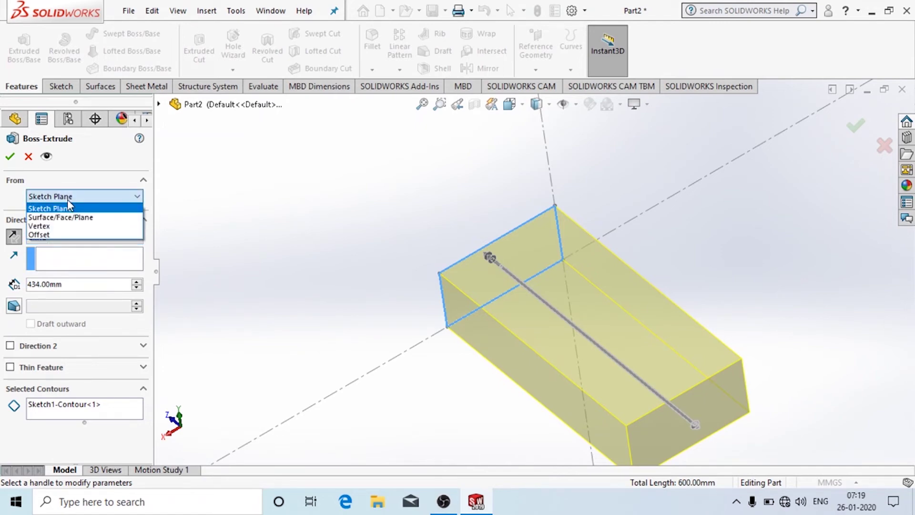
left_click(92, 235)
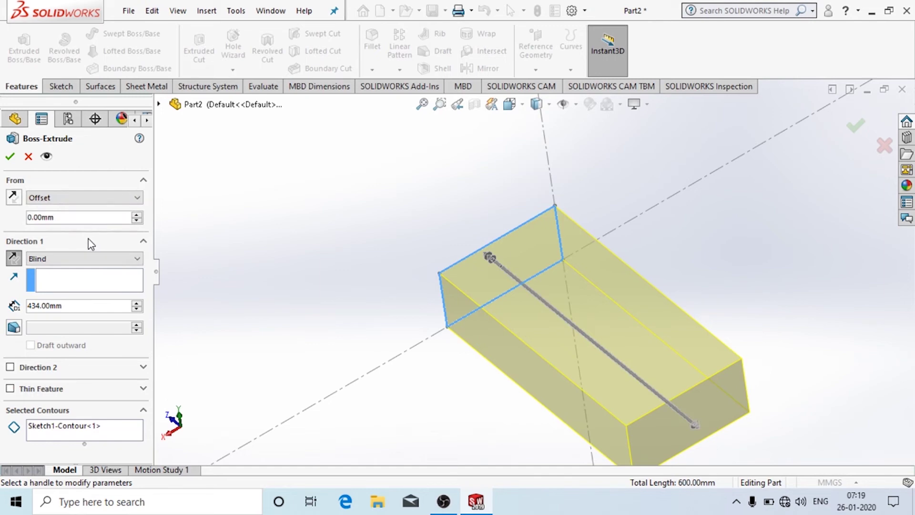
- Try reversing the extrusion direction and flip it back
left_click(41, 259)
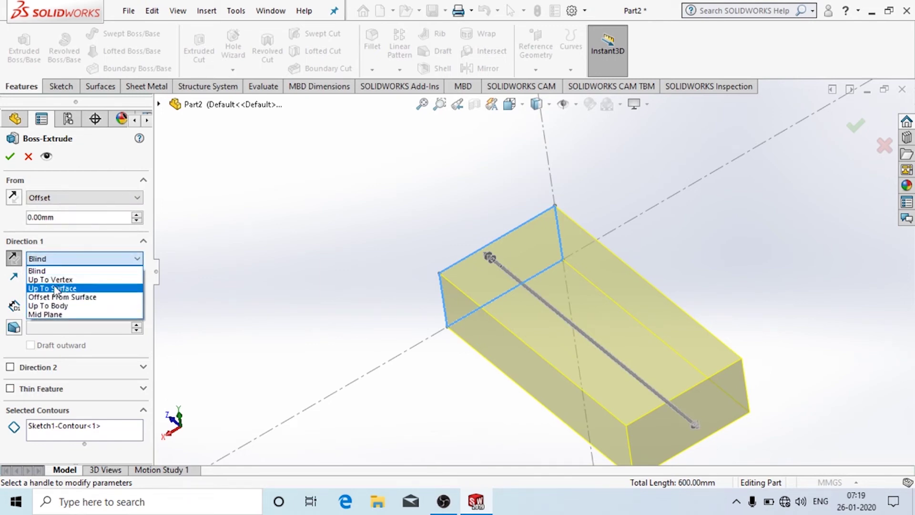
left_click(6, 260)
left_click(10, 260)
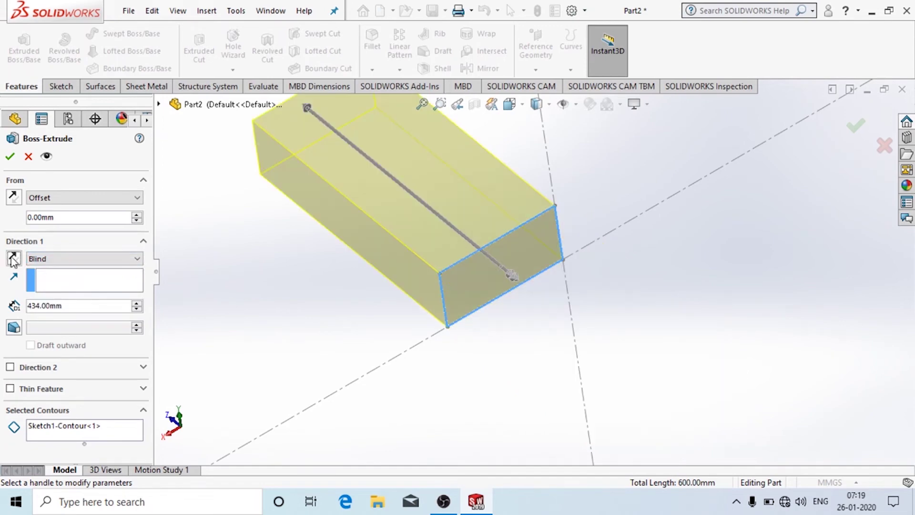
left_click(19, 262)
- Try the Up To Vertex end condition for Direction 1 and return it to Blind
left_click(48, 258)
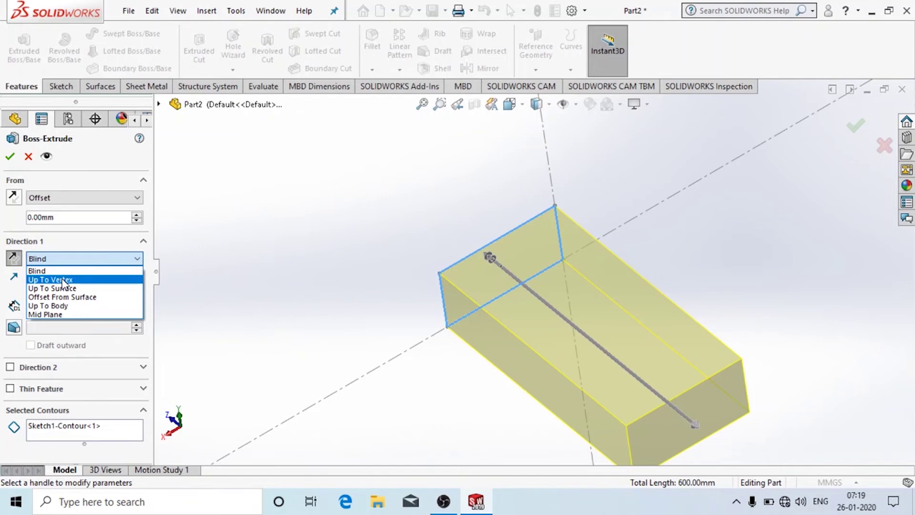
left_click(63, 280)
left_click(81, 258)
left_click(66, 271)
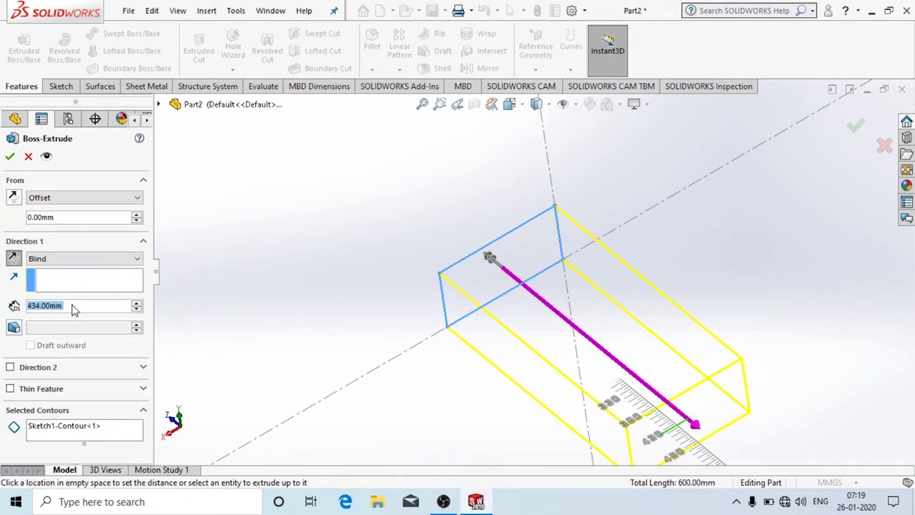
- Set the Blind extrusion depth to 45 mm and complete the Boss-Extrude
type("23")
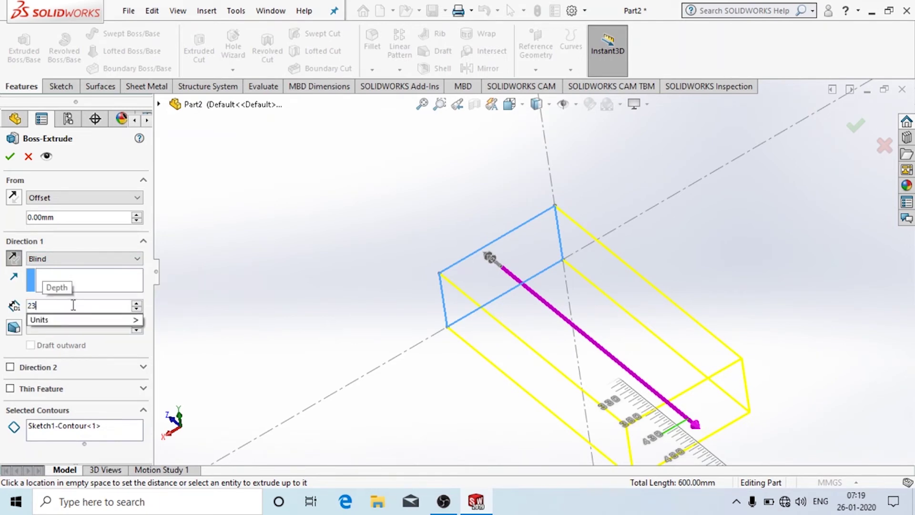
key("BackSpace")
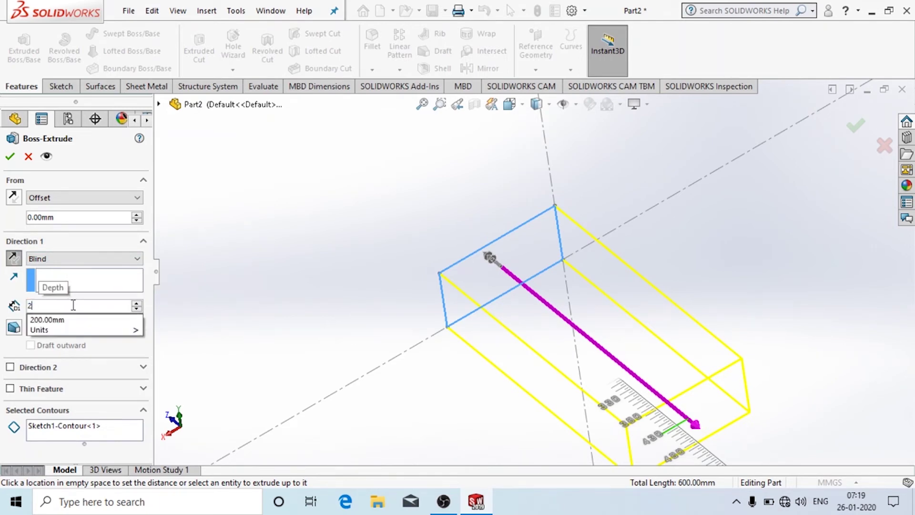
type("45")
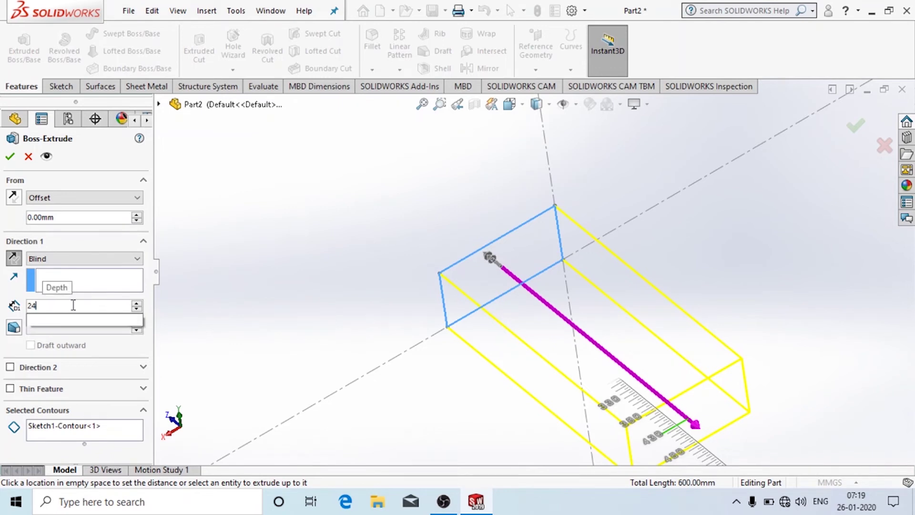
key("BackSpace")
key("BackSpace")
key("BackSpace")
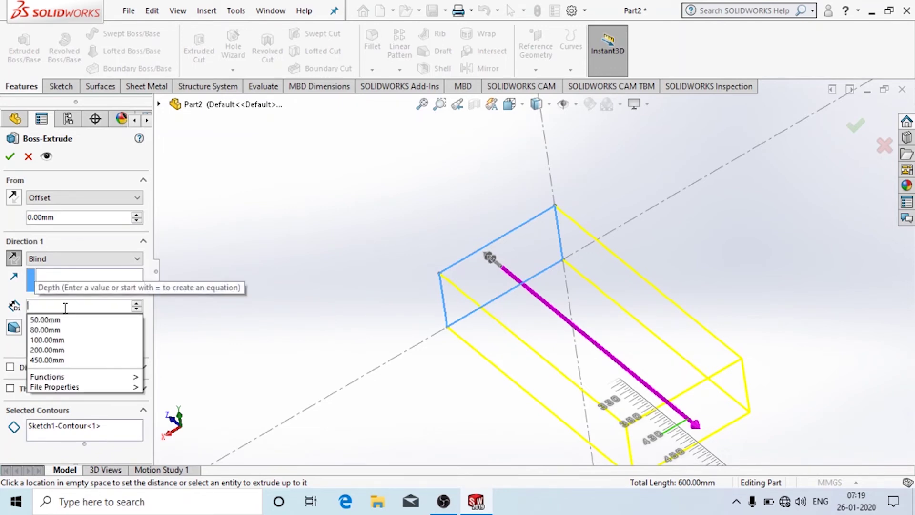
type("45")
key("Return")
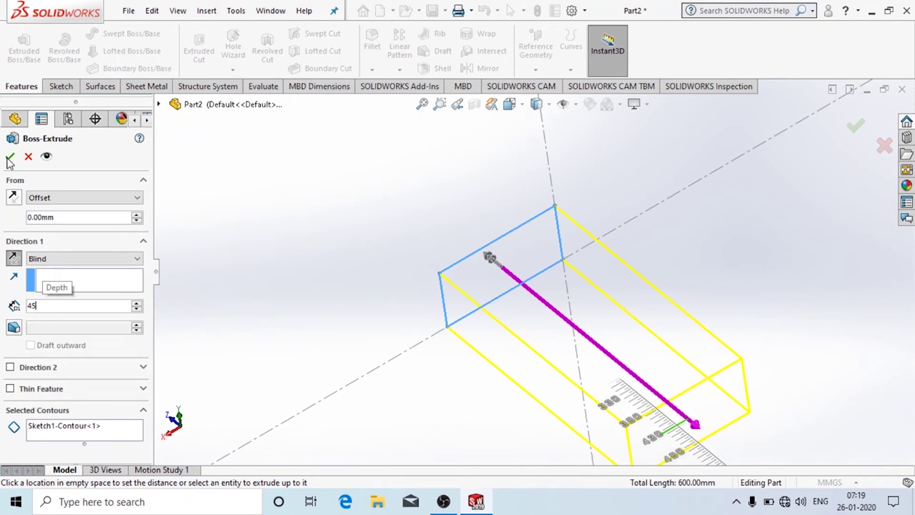
left_click(9, 158)
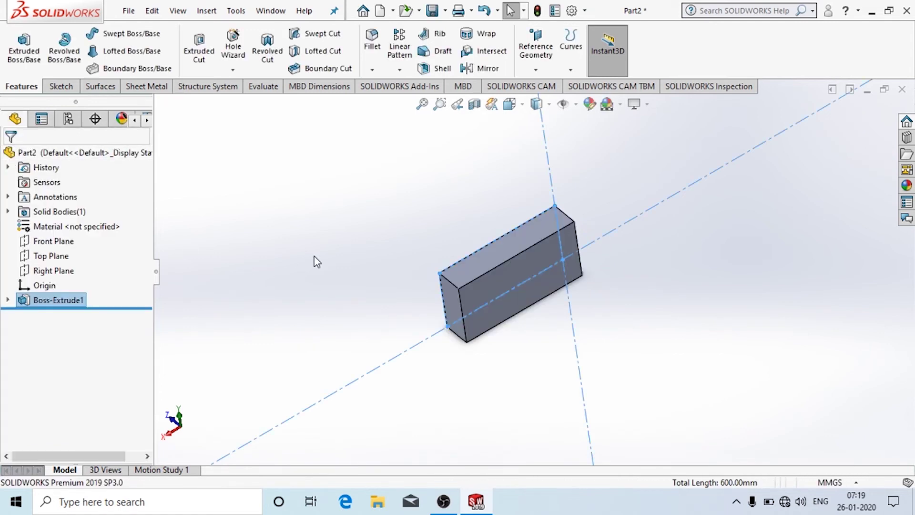
- Start a new sketch on the extruded block's large exposed face and switch to the Back view
left_click(61, 86)
left_click(21, 87)
left_click(64, 89)
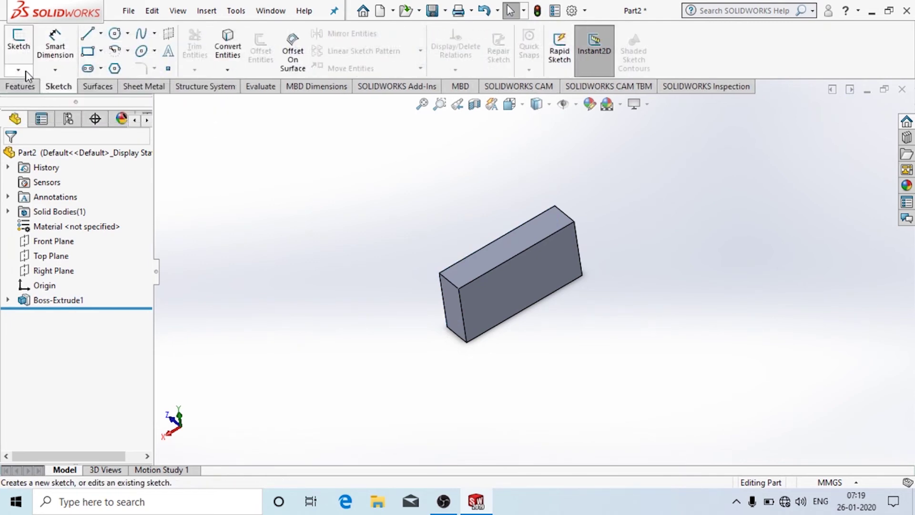
left_click(18, 42)
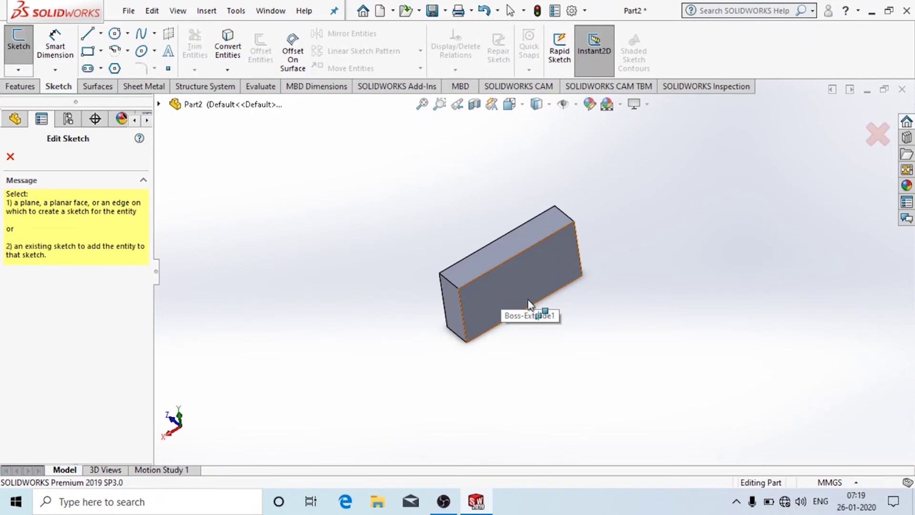
left_click(506, 294)
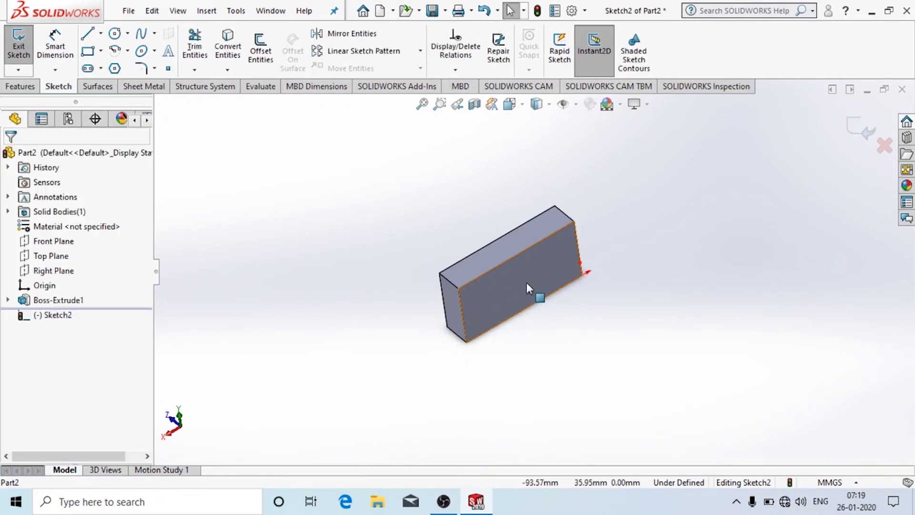
left_click(523, 105)
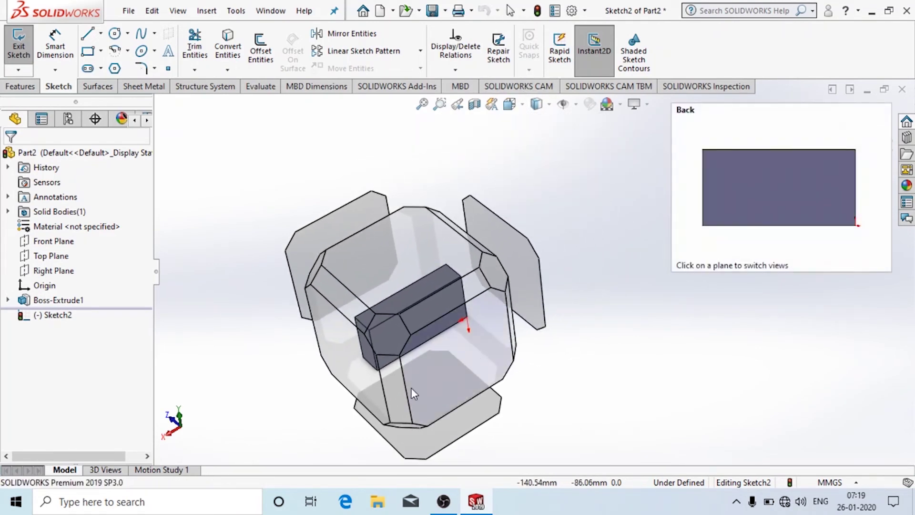
left_click(441, 342)
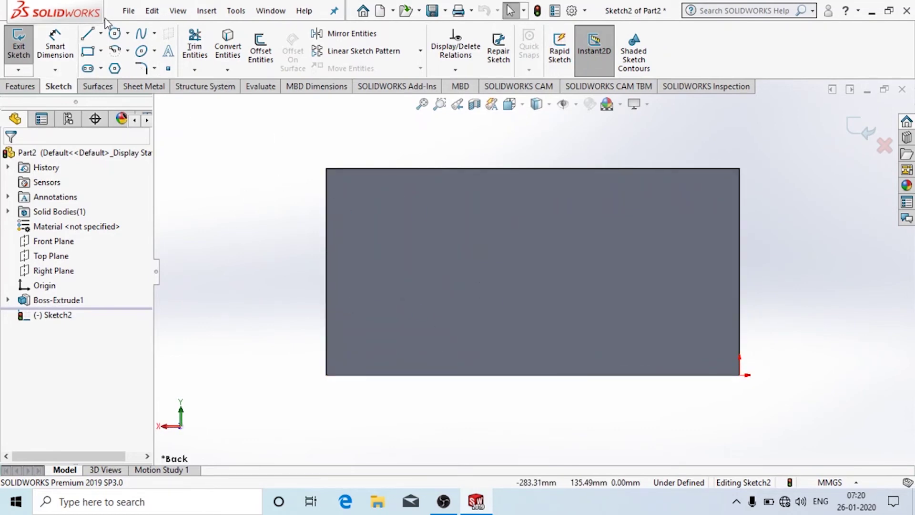
- Sketch a circle of about 39.6 mm diameter near the middle of the block's face
left_click(115, 33)
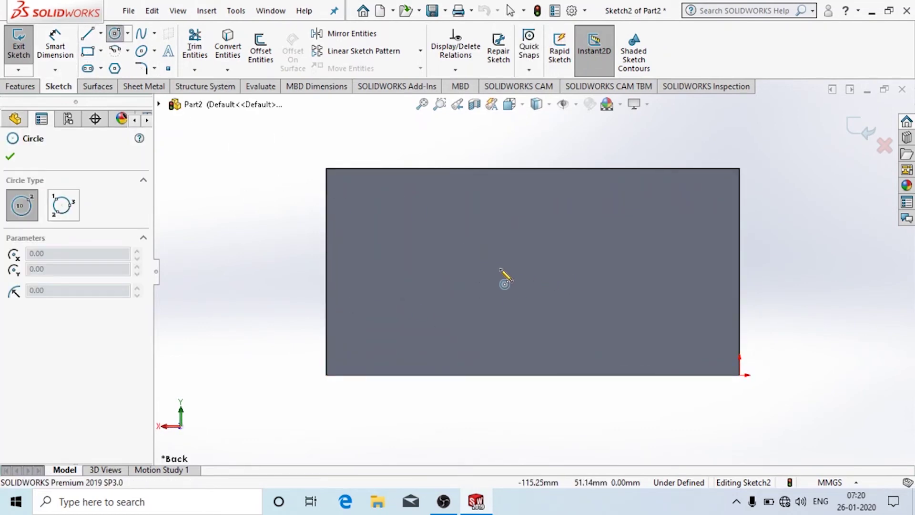
left_click(524, 279)
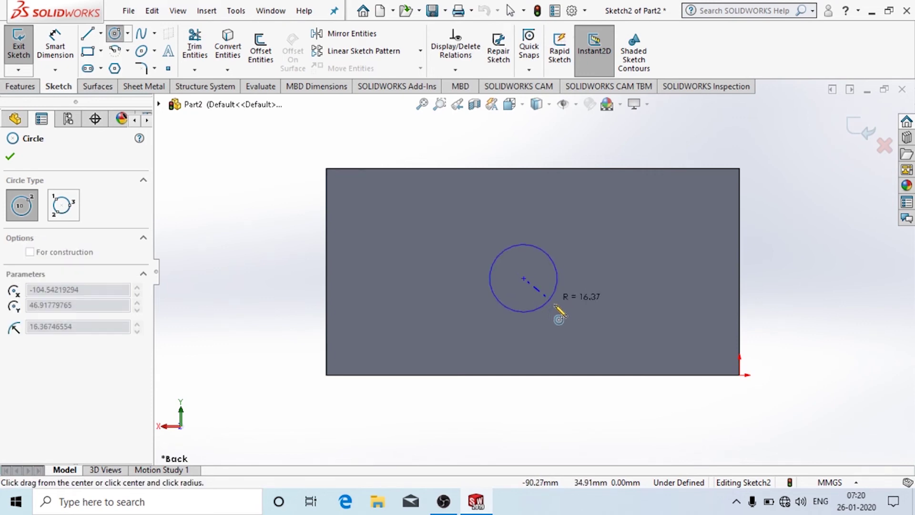
left_click(555, 307)
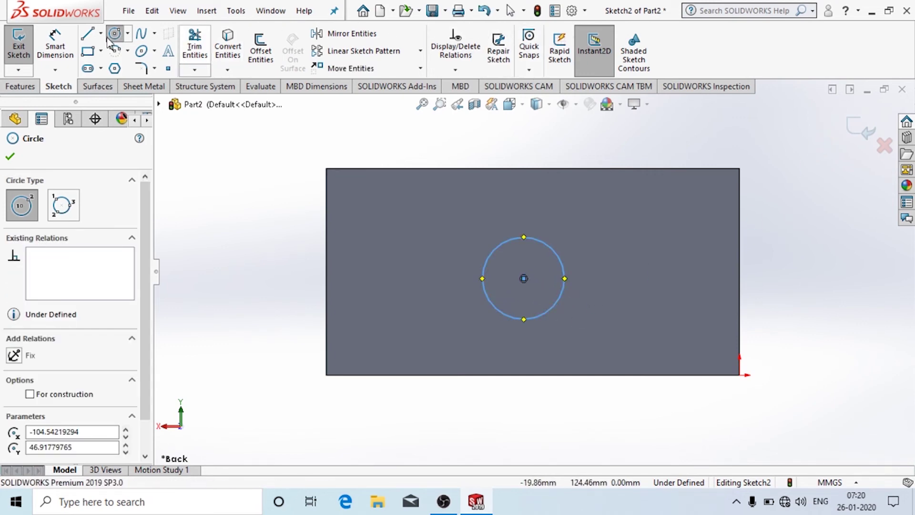
- Dimension the horizontal distance from the circle's centre to the origin corner as 100 mm
left_click(54, 48)
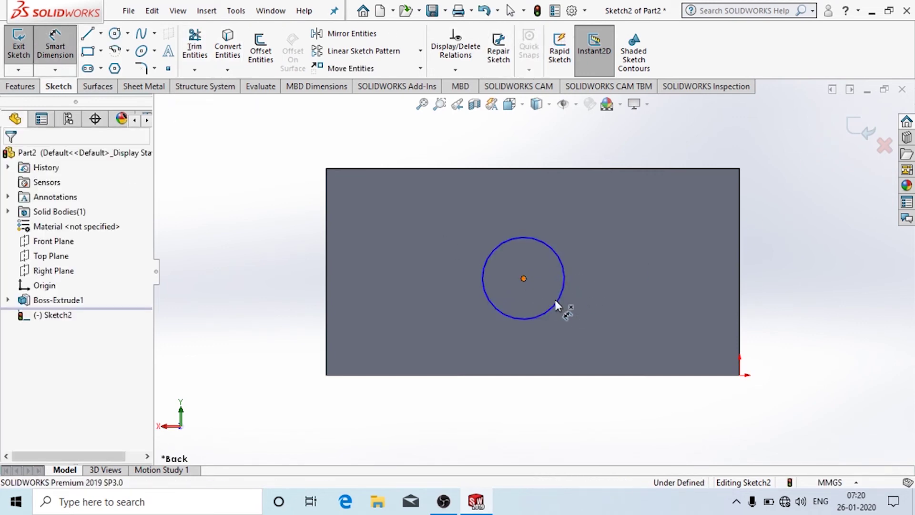
left_click(523, 279)
left_click(739, 375)
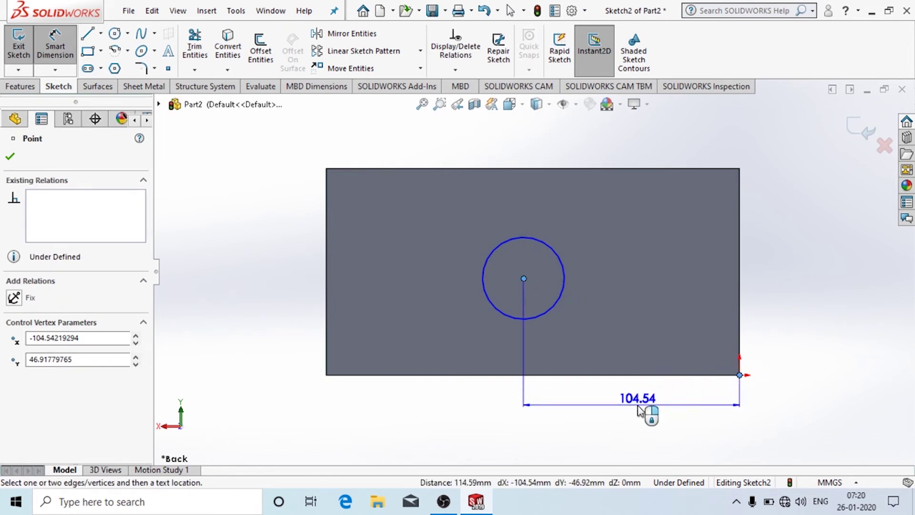
left_click(639, 409)
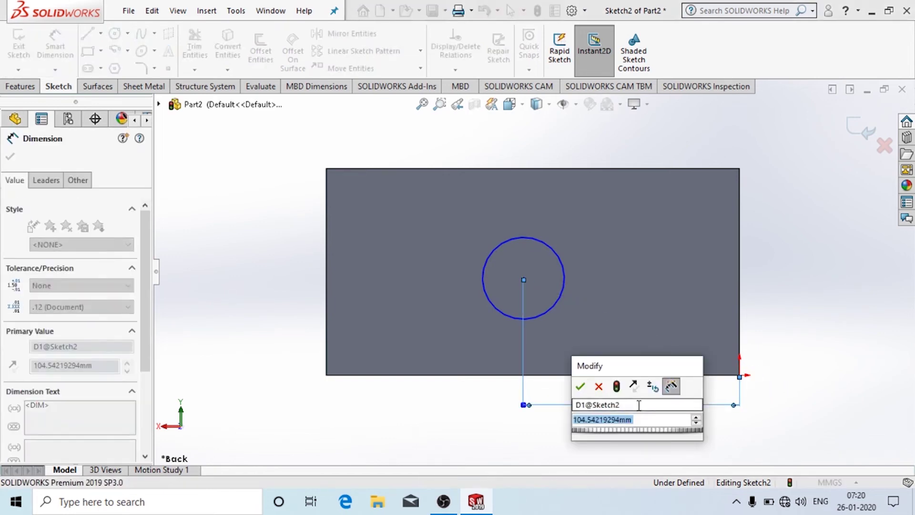
type("100")
key("Return")
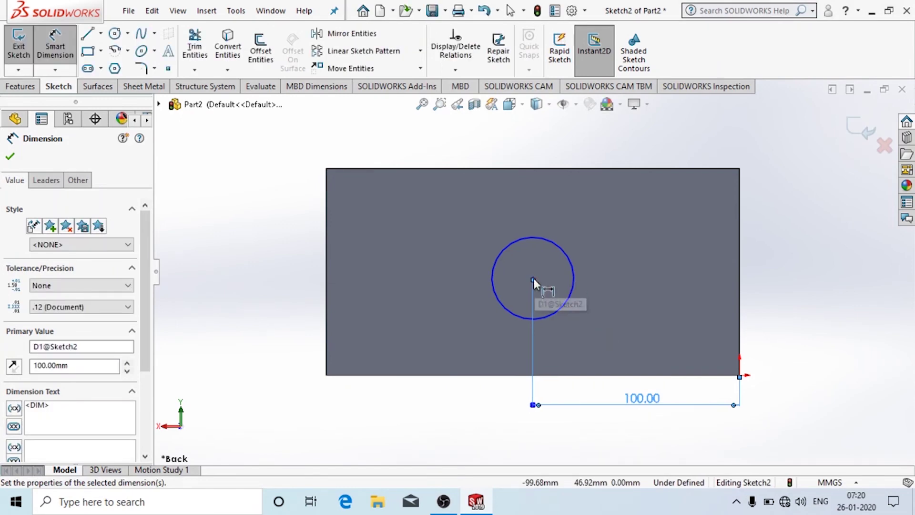
- Try to dimension the circle's centre from the block's upper edge
left_click(534, 280)
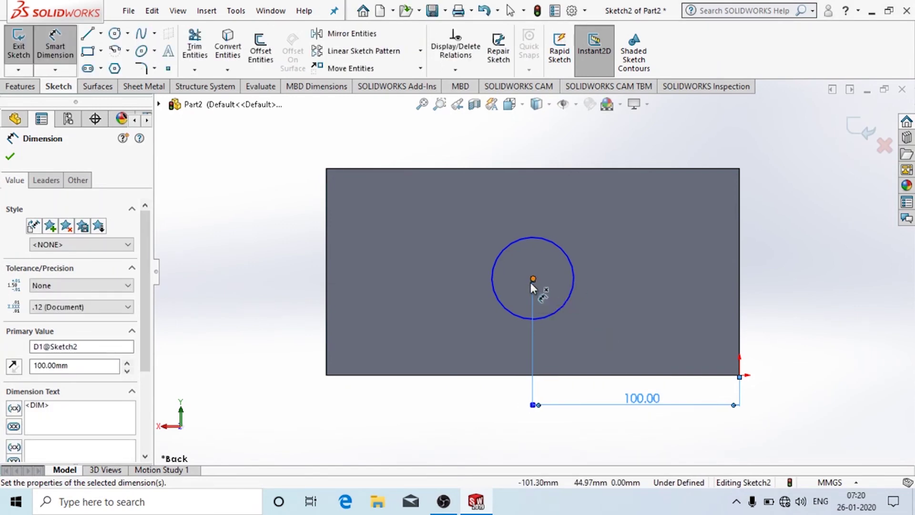
left_click(557, 169)
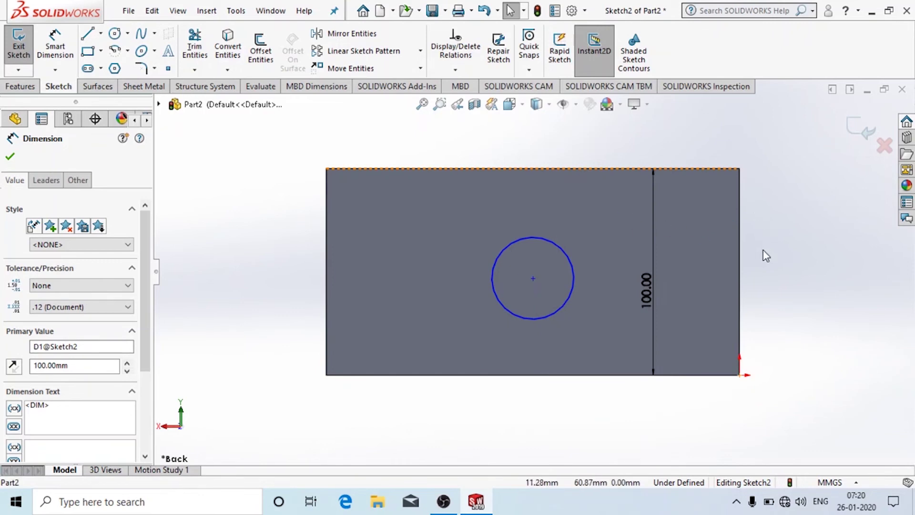
left_click(533, 279)
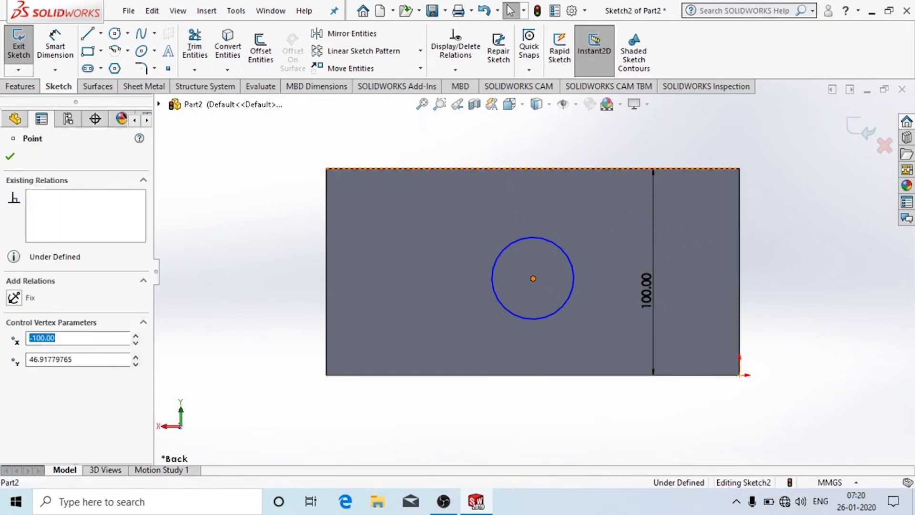
left_click(514, 169, "ctrl")
key("Escape")
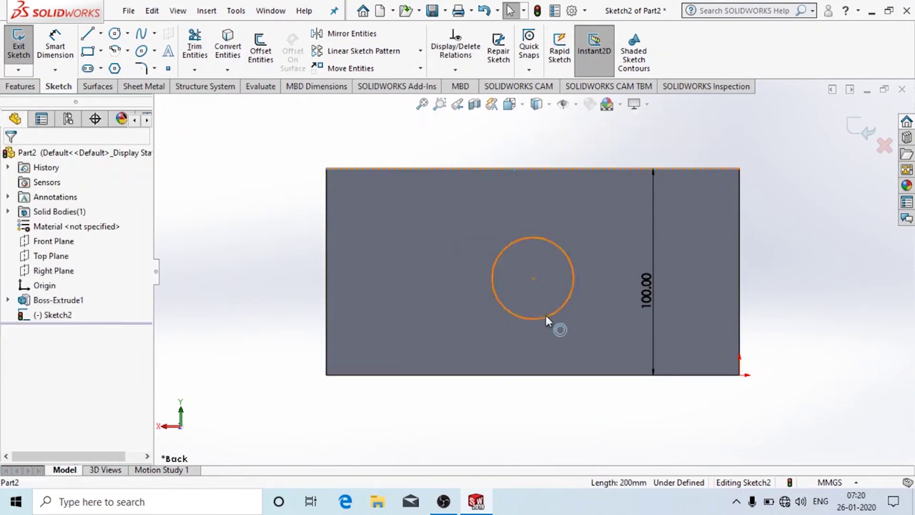
left_click(533, 278)
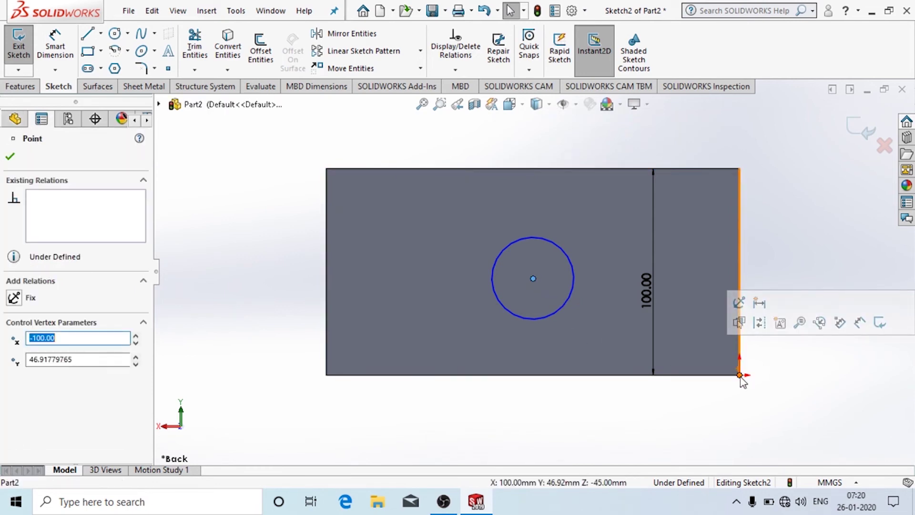
- Dimension the vertical distance from the origin corner to the circle's centre as 50 mm
left_click(55, 48)
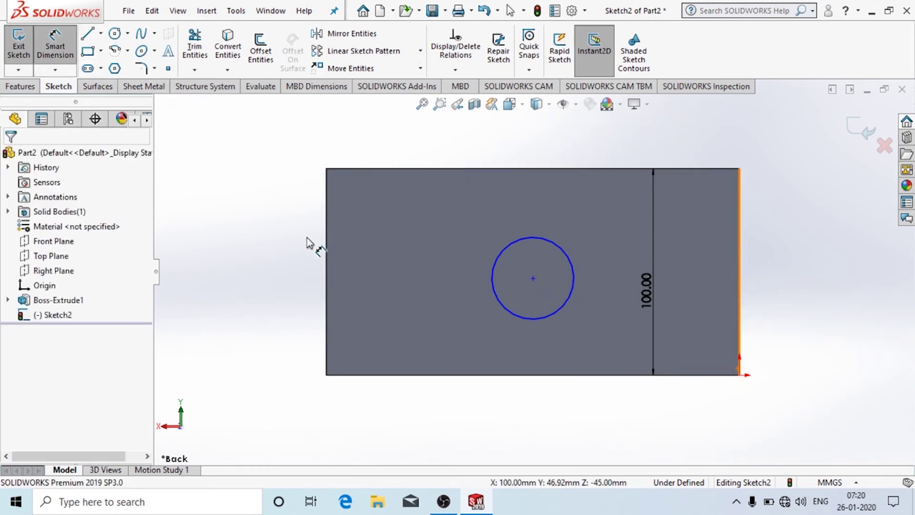
left_click(739, 376)
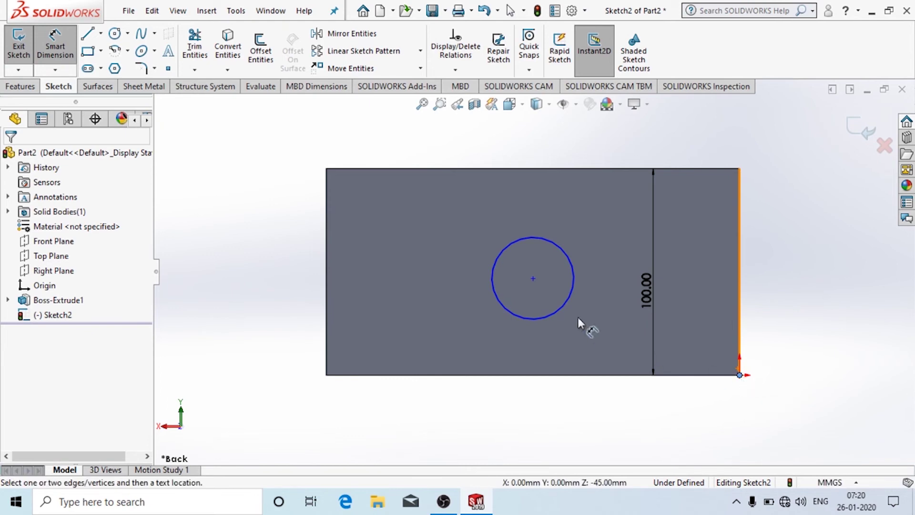
left_click(534, 278)
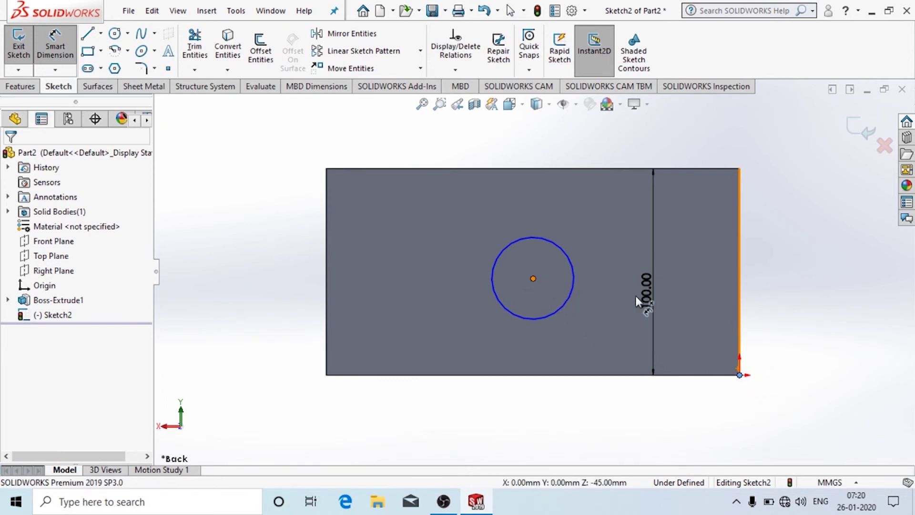
left_click(784, 311)
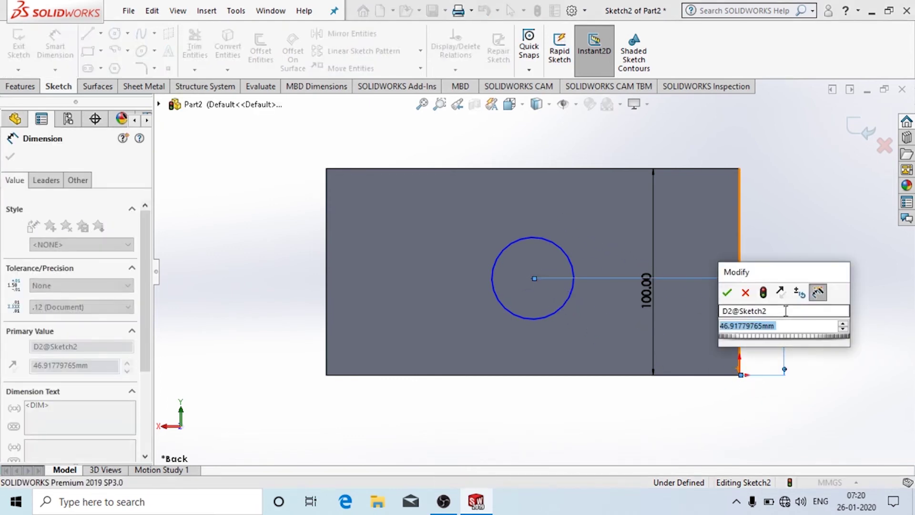
type("50")
key("Return")
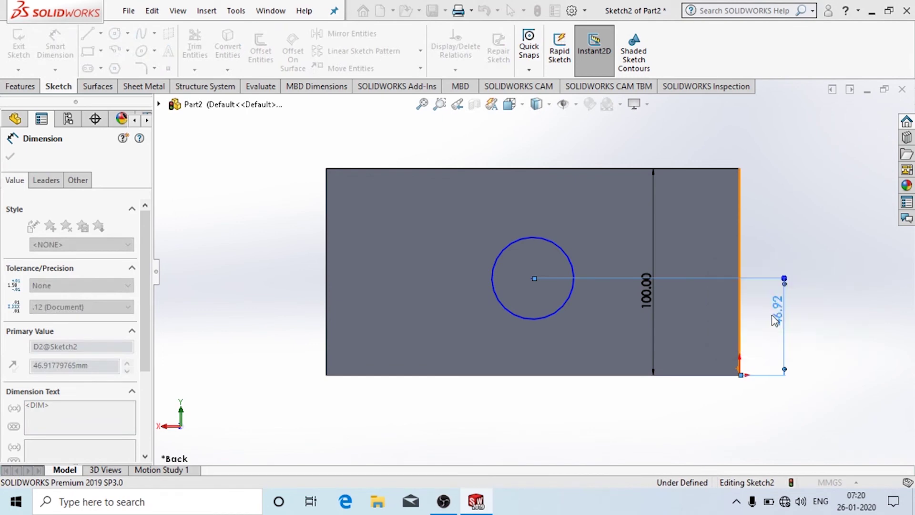
- Add the horizontal dimension between the origin corner and the circle's centre again, accepting 100 mm
left_click(739, 375)
left_click(533, 274)
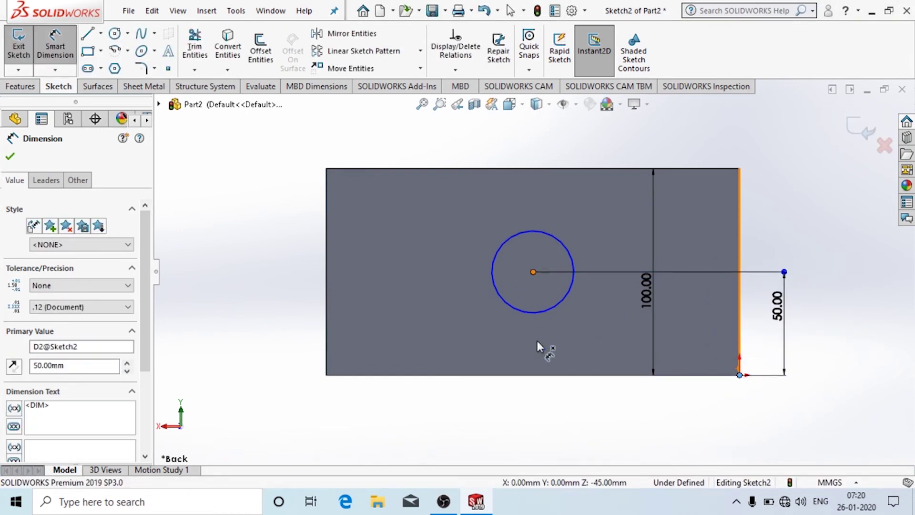
left_click(601, 424)
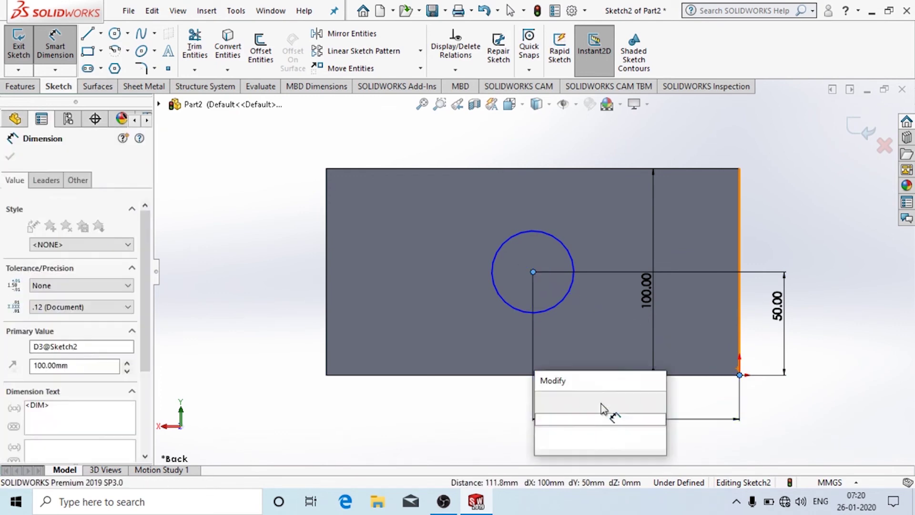
key("Return")
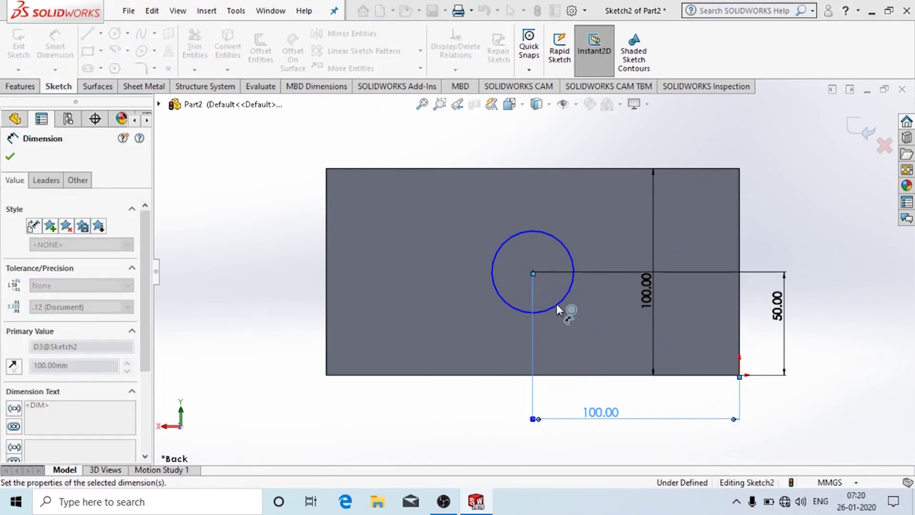
- Set the circle's diameter to 40 mm and exit the sketch
left_click(559, 304)
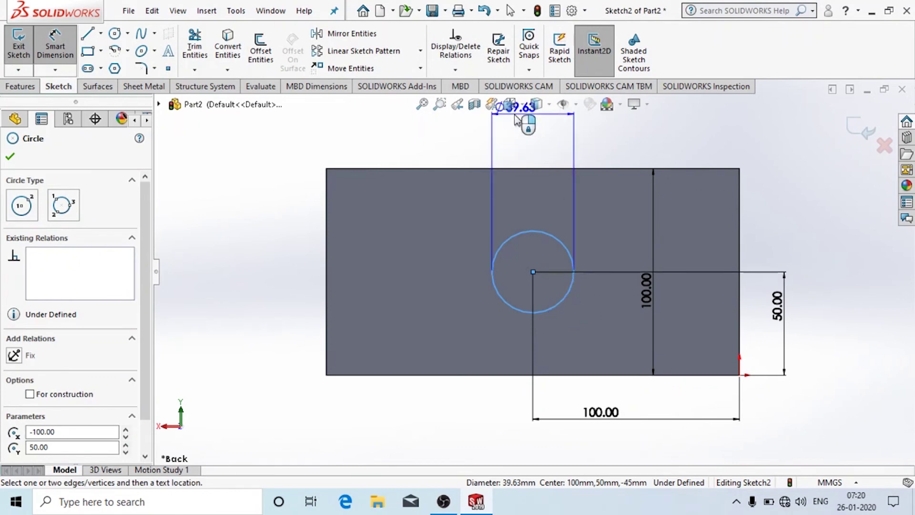
left_click(530, 148)
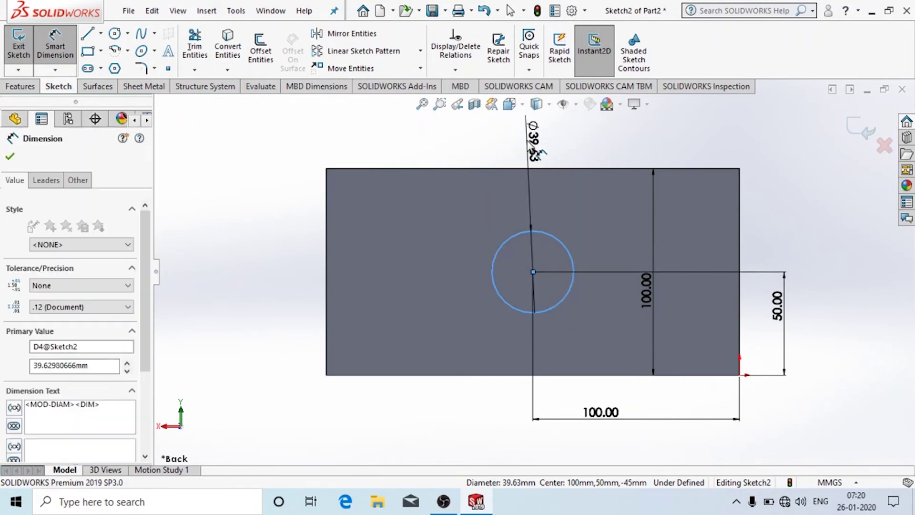
type("40")
key("Return")
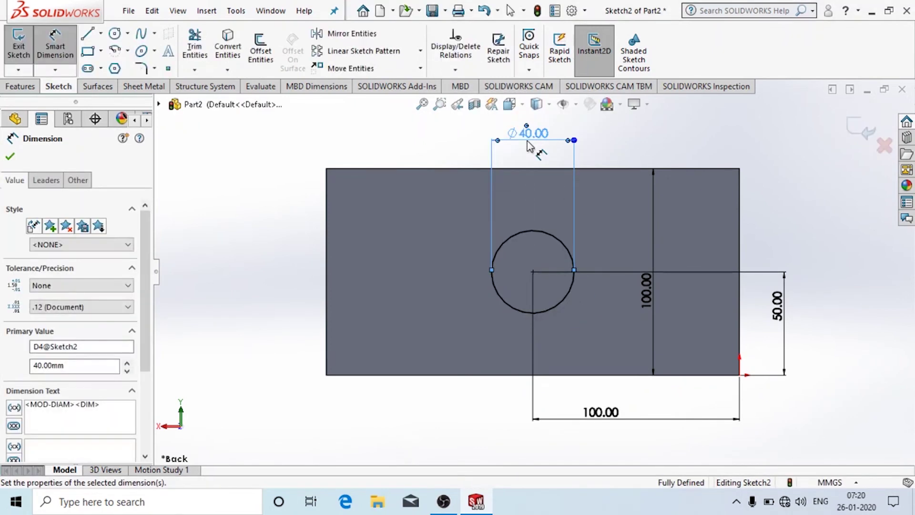
left_click(856, 128)
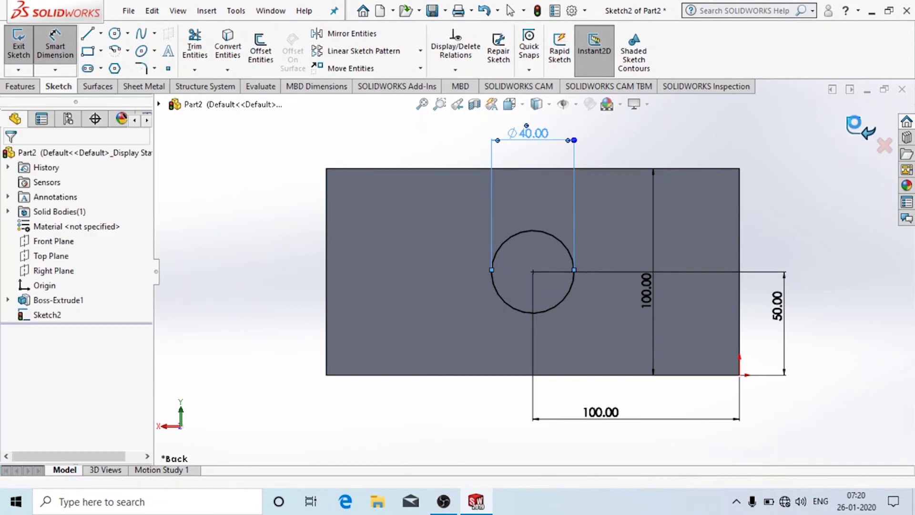
- Close the circle sketch and extrude-cut the circle through the block with the Through All end condition
left_click(856, 128)
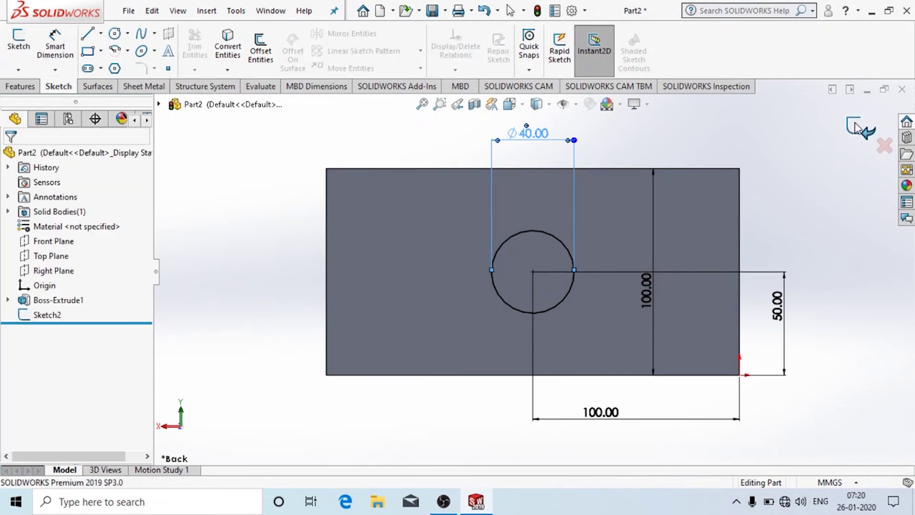
left_click(13, 90)
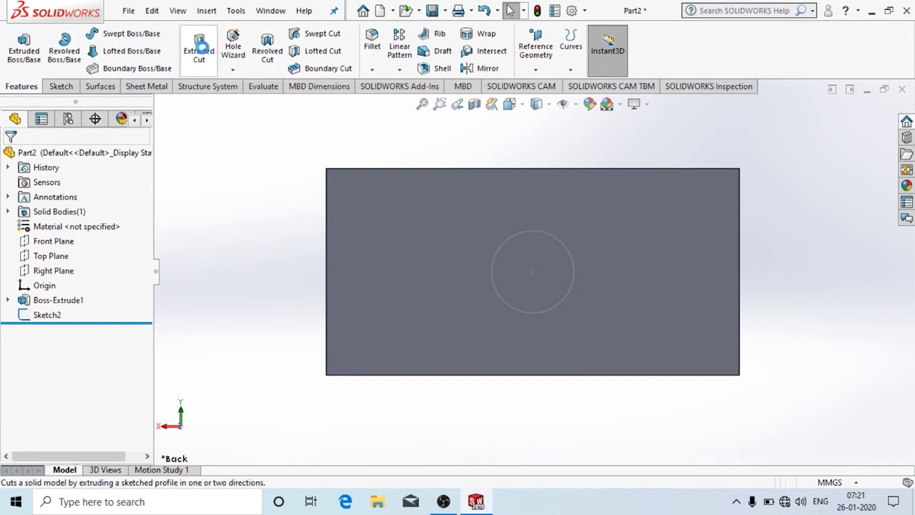
left_click(203, 54)
left_click(547, 233)
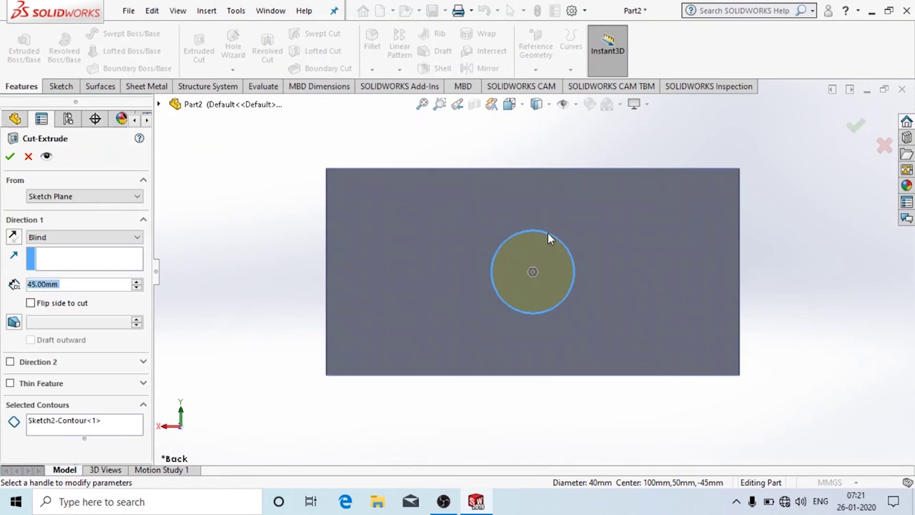
left_click(64, 238)
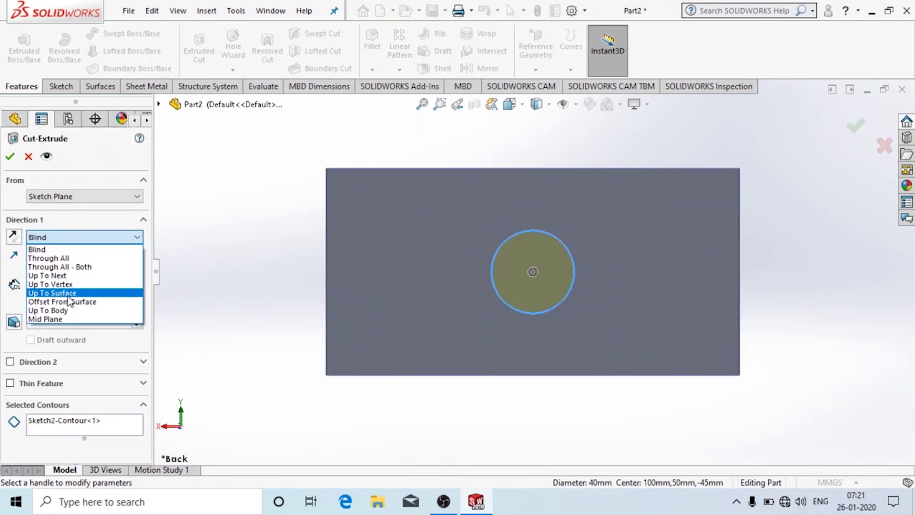
left_click(74, 258)
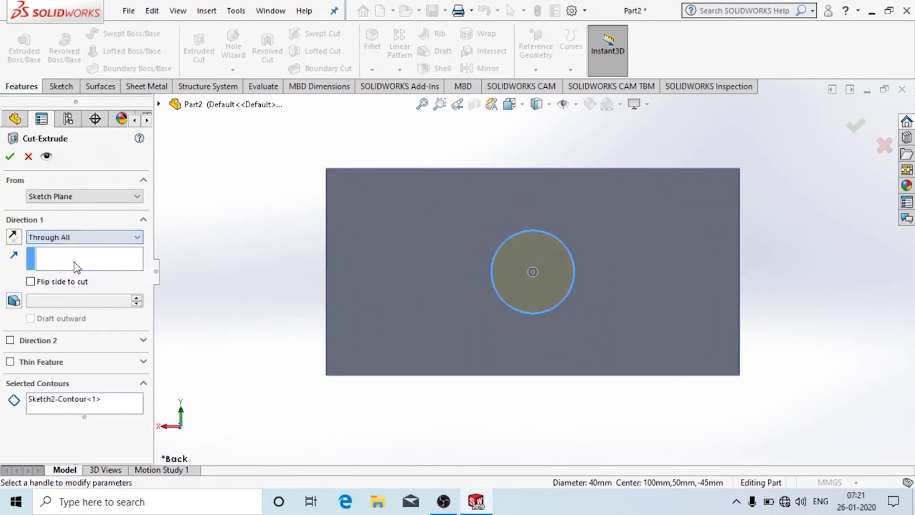
left_click(10, 156)
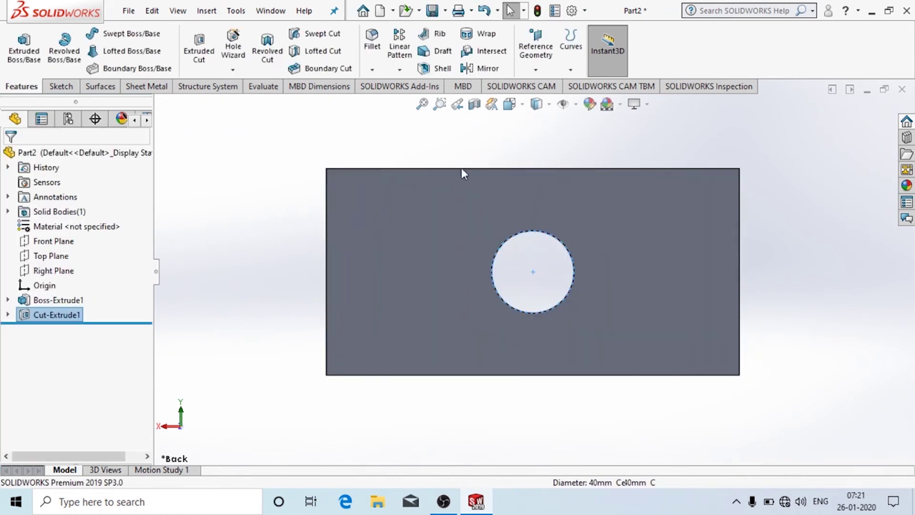
middle_click_drag(461, 168, 468, 216)
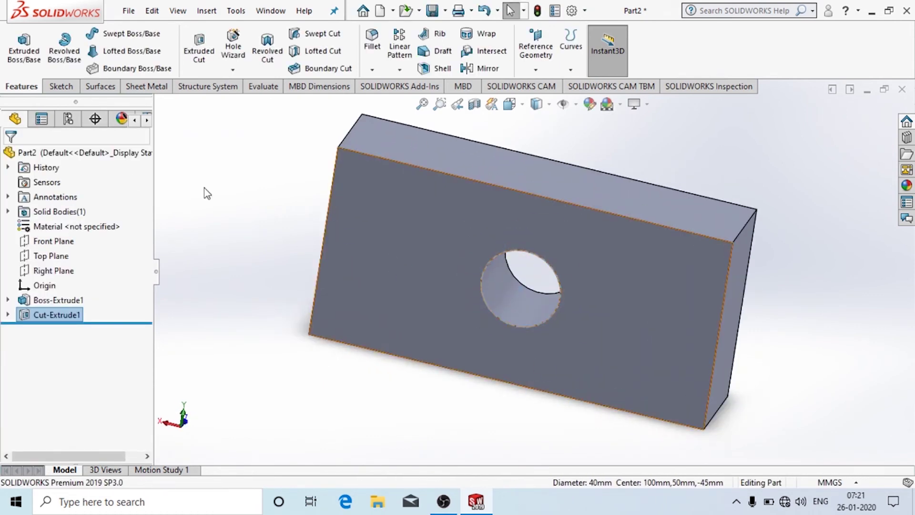
left_click(245, 209)
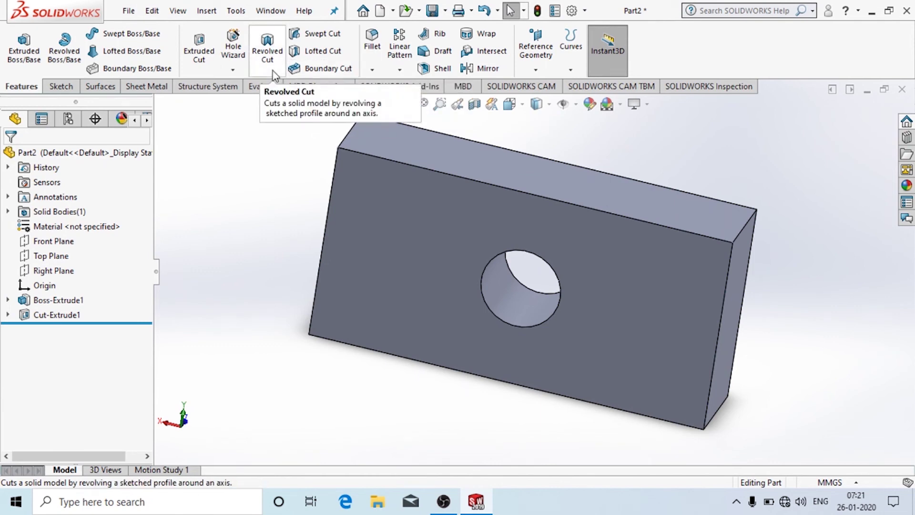
- Start a Thread feature on the hole's near circular edge, accepting the nominal-profile notice
left_click(243, 70)
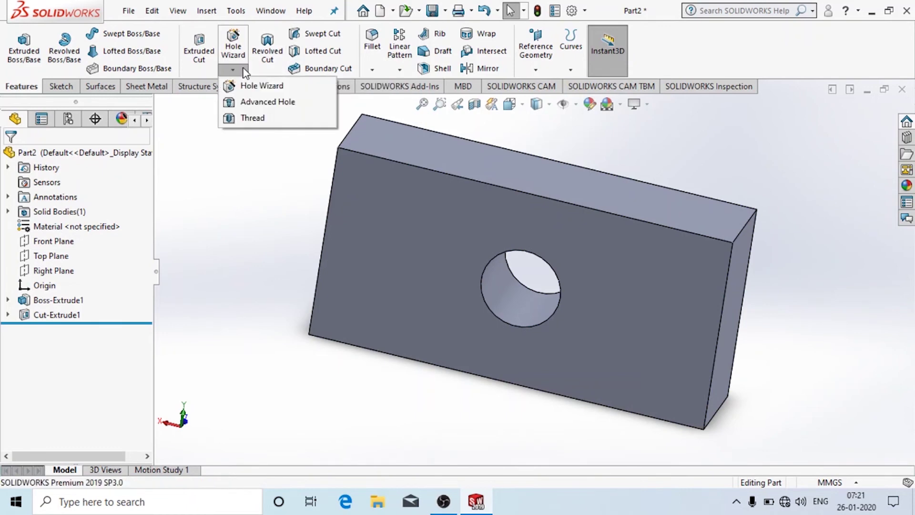
left_click(261, 120)
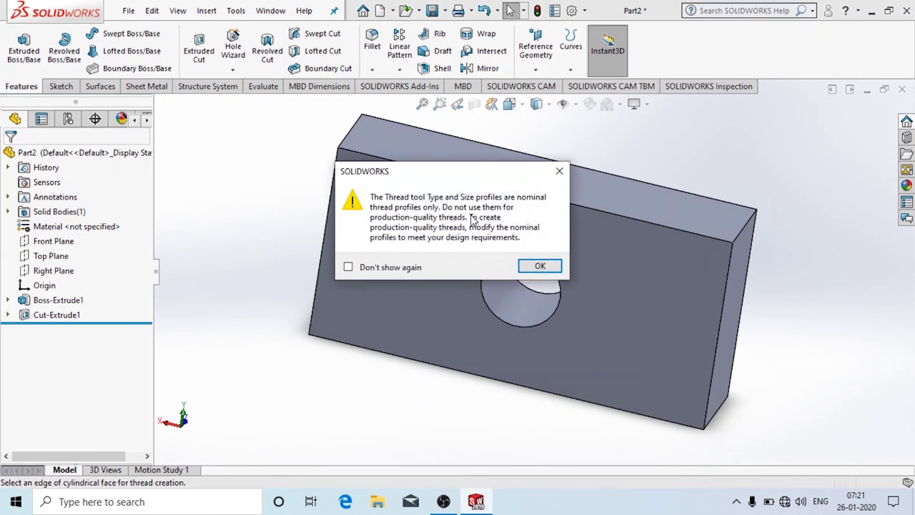
left_click(545, 268)
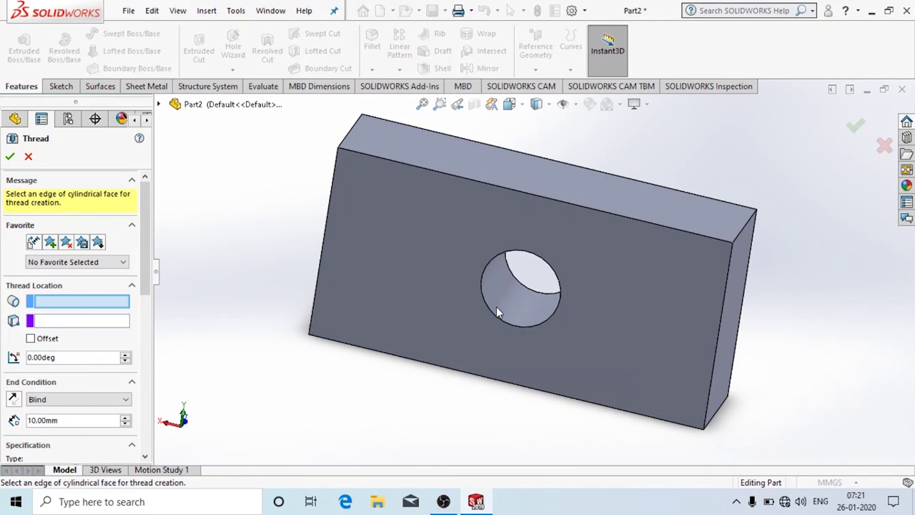
left_click(498, 254)
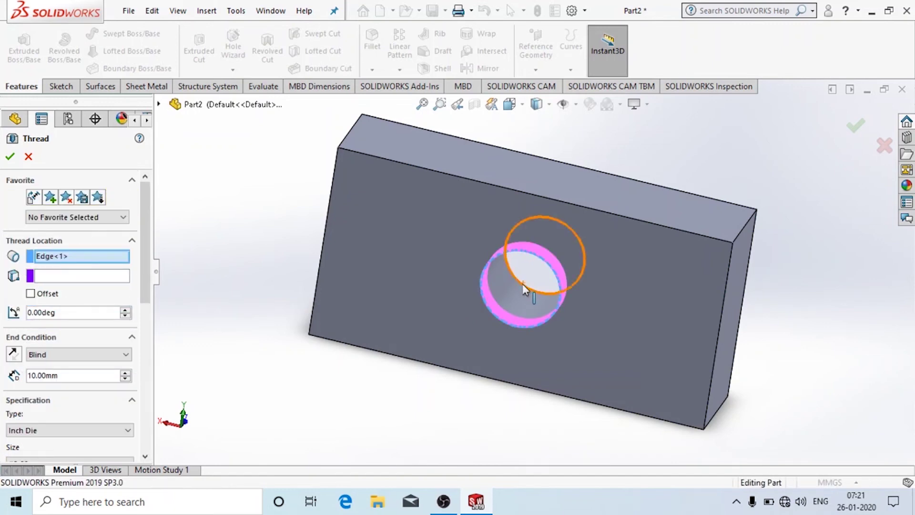
scroll(509, 295, "down", 3)
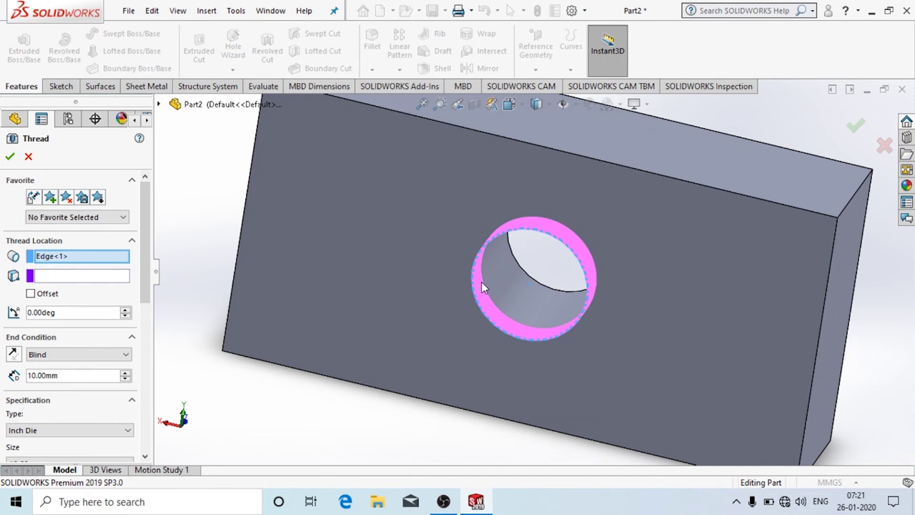
scroll(482, 281, "down", 10)
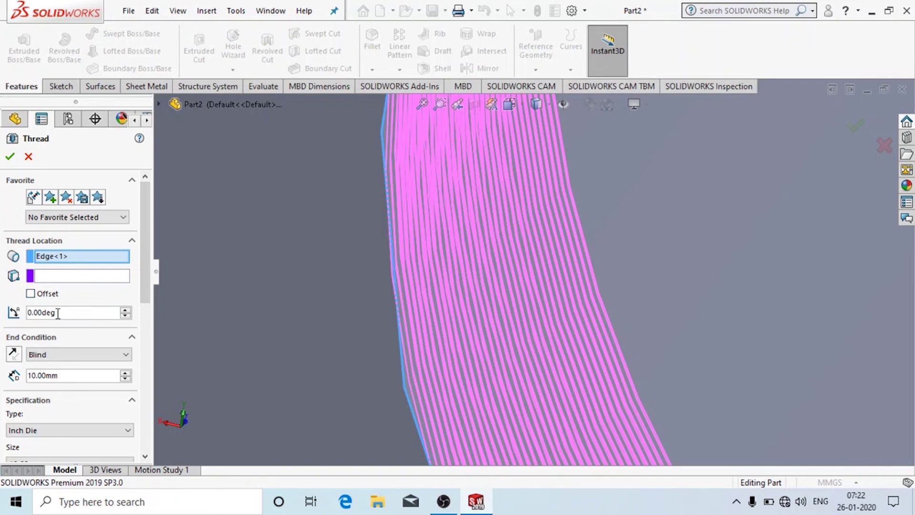
- Set the thread's end condition to Up To Selection, ending at the hole's far circular edge
left_click(102, 358)
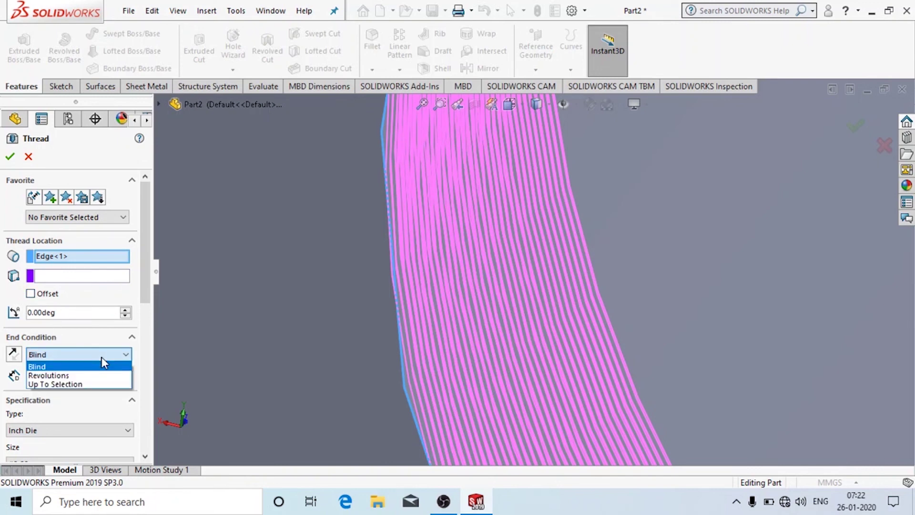
left_click(101, 384)
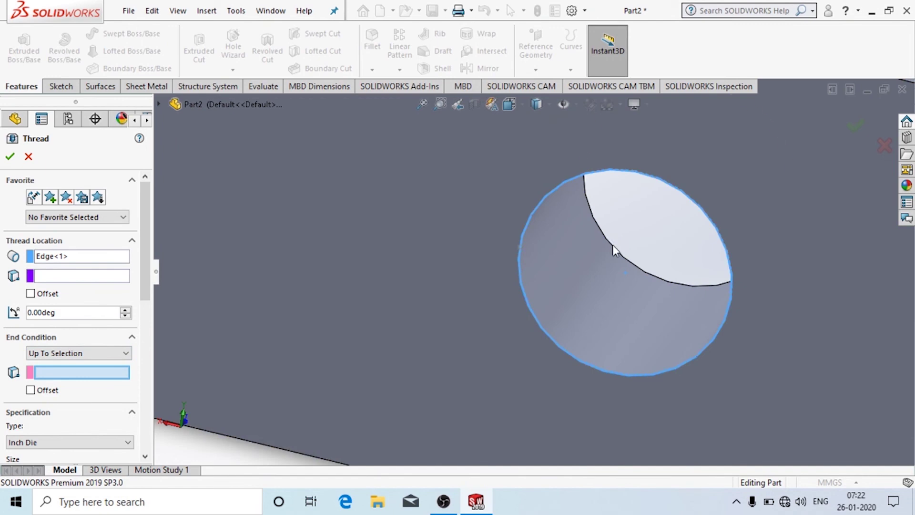
left_click(616, 252)
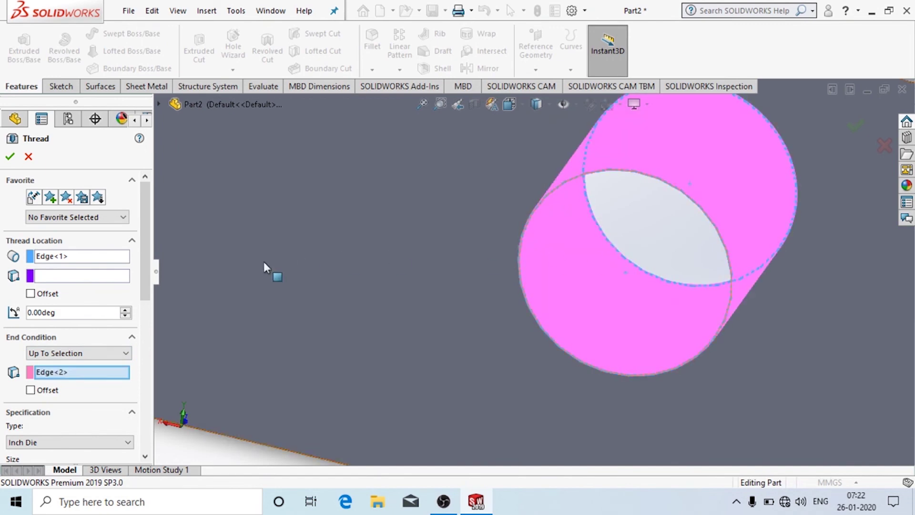
- Specify the thread as Inch Tap, size #1-72, and create it in the hole
scroll(143, 261, "down", 5)
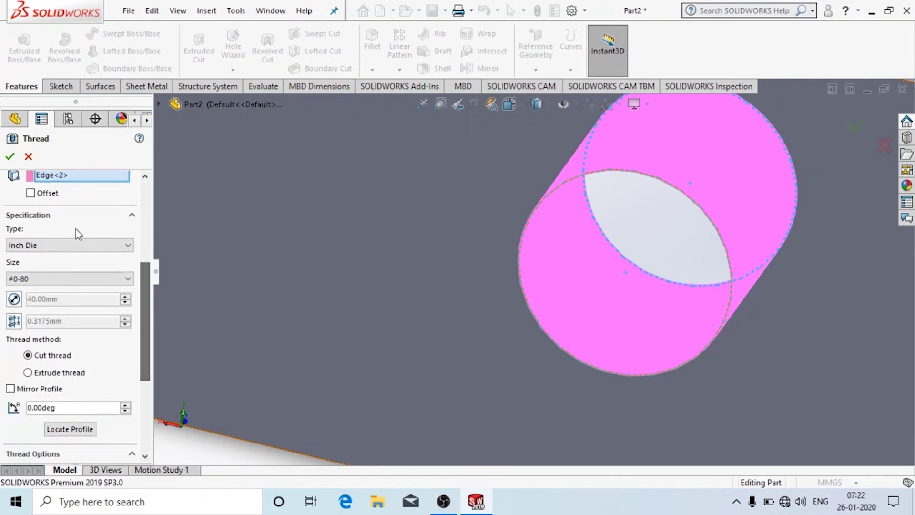
left_click(75, 247)
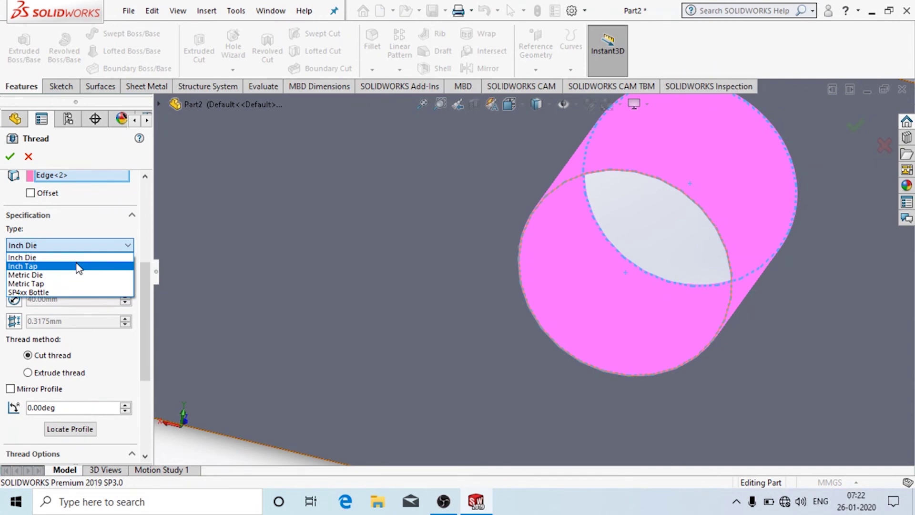
left_click(72, 266)
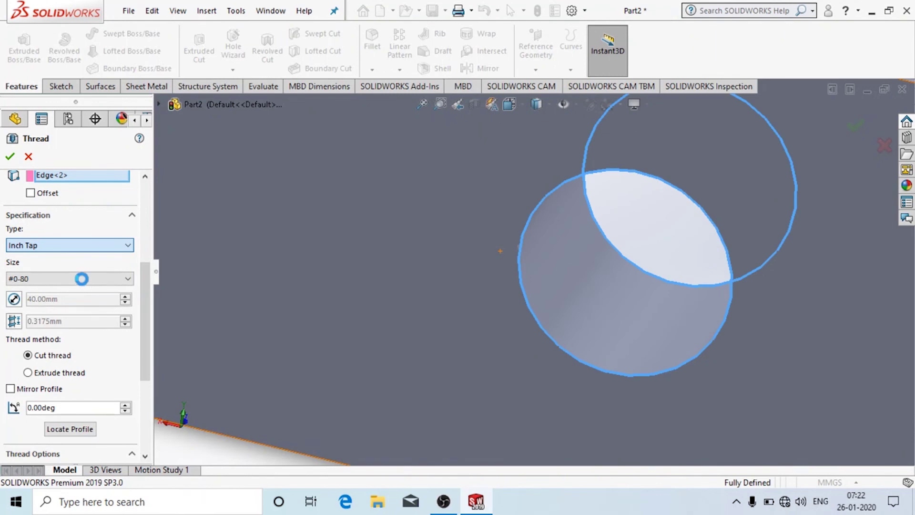
left_click(83, 277)
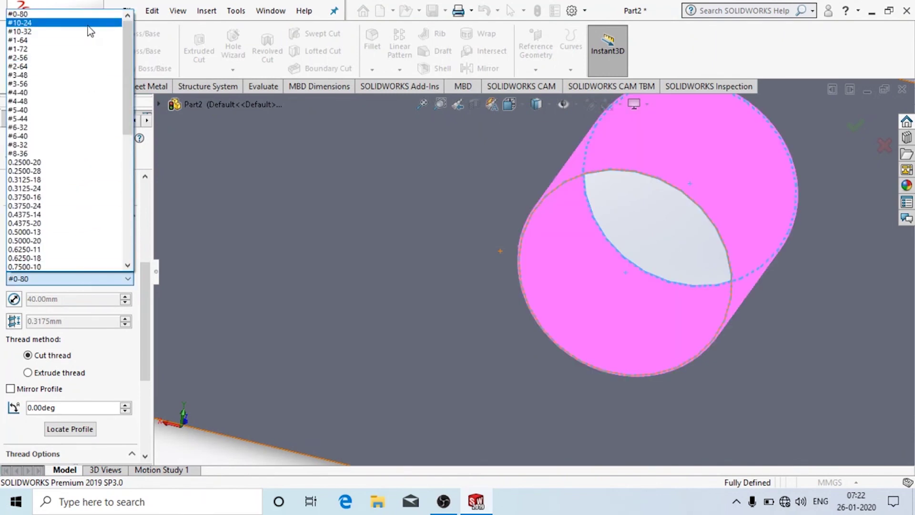
left_click(88, 48)
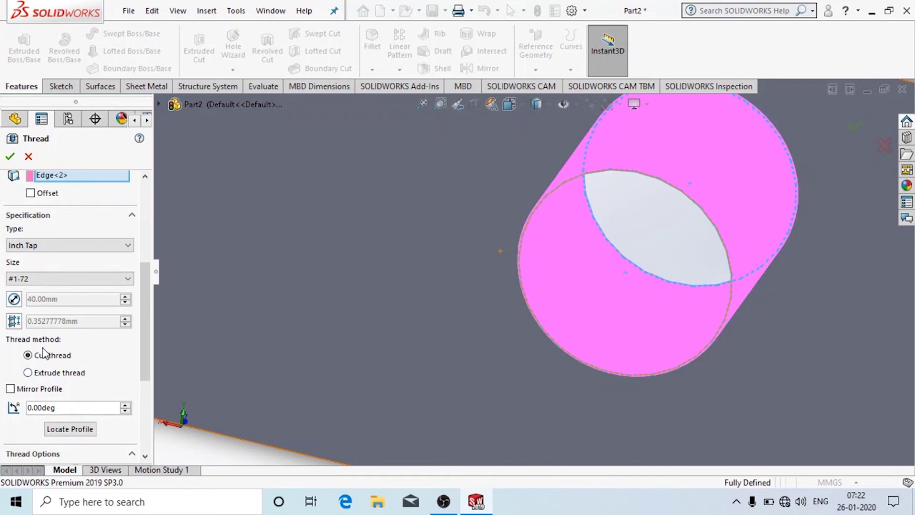
left_click(11, 158)
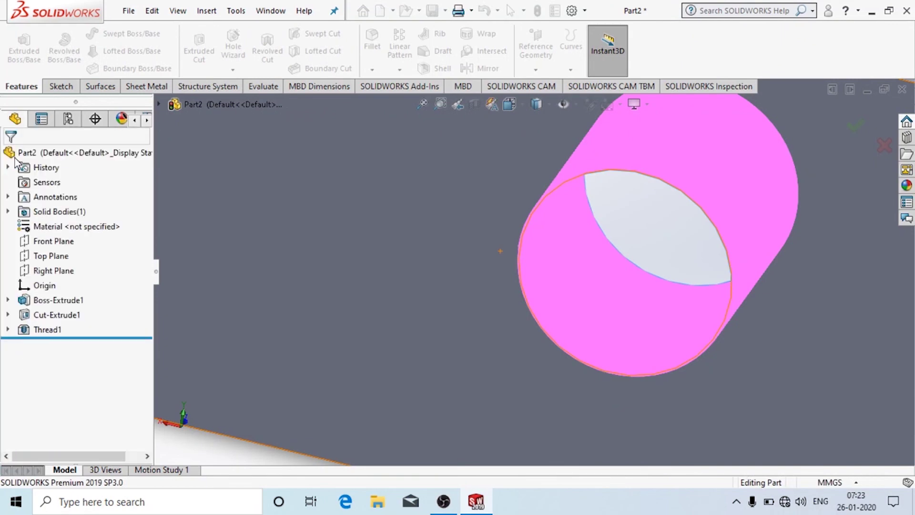
key("f")
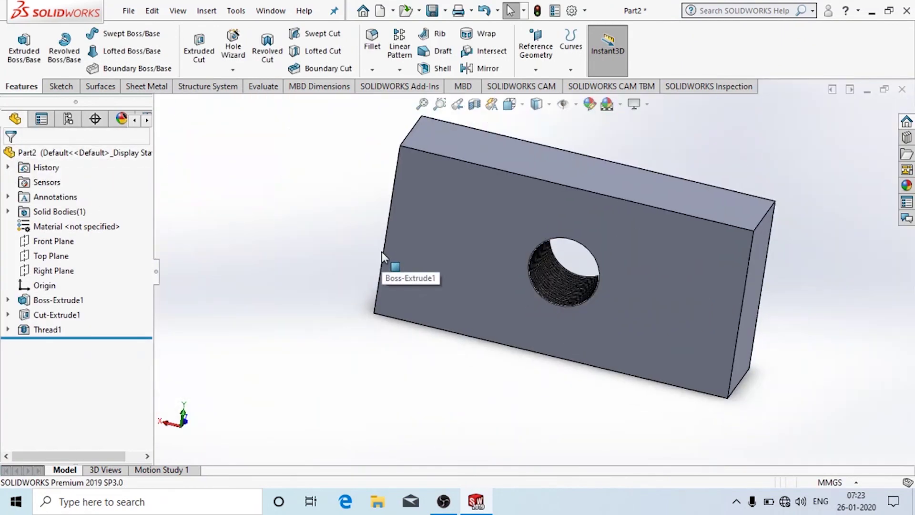
scroll(520, 229, "down", 2)
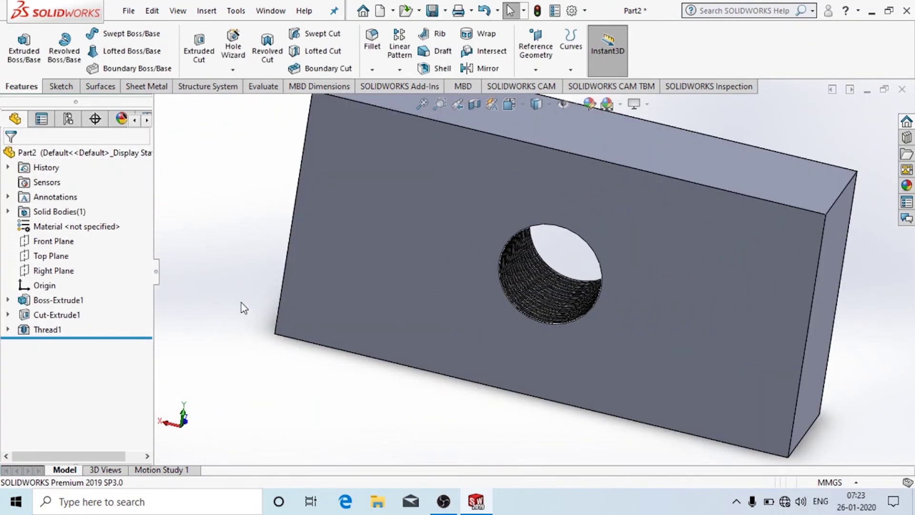
scroll(236, 262, "down", 4)
key("f")
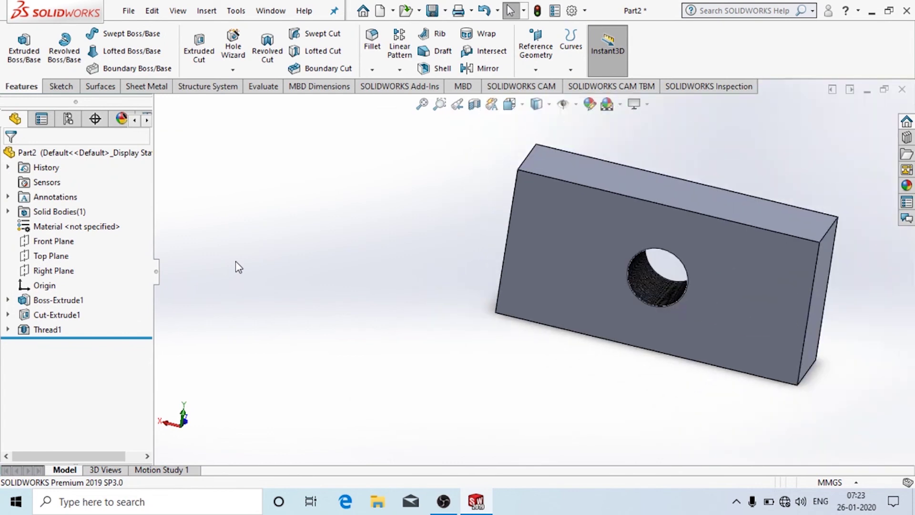